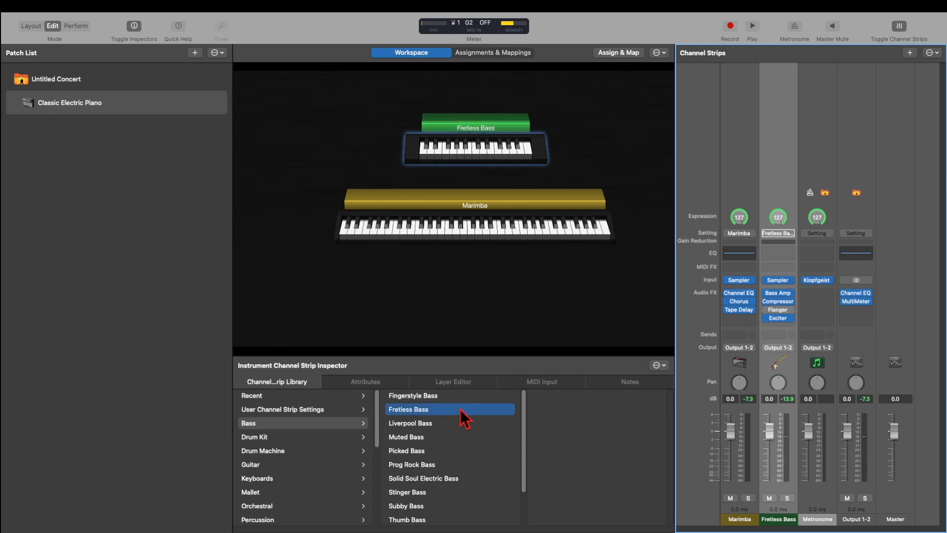
- Audition the Muted Bass sound on the bass channel strip, and set the channel to Upright Baby Bass
left_click(449, 438)
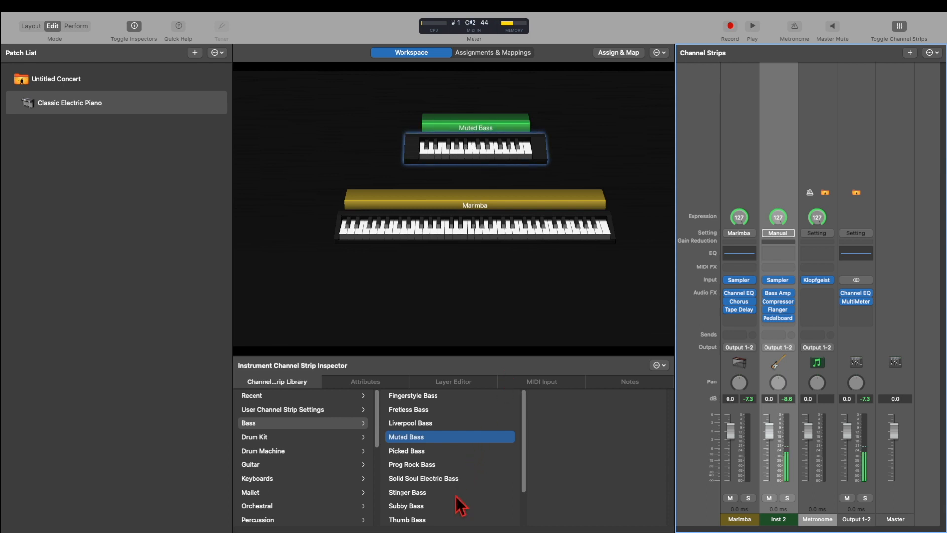
scroll(450, 513, "down", 3)
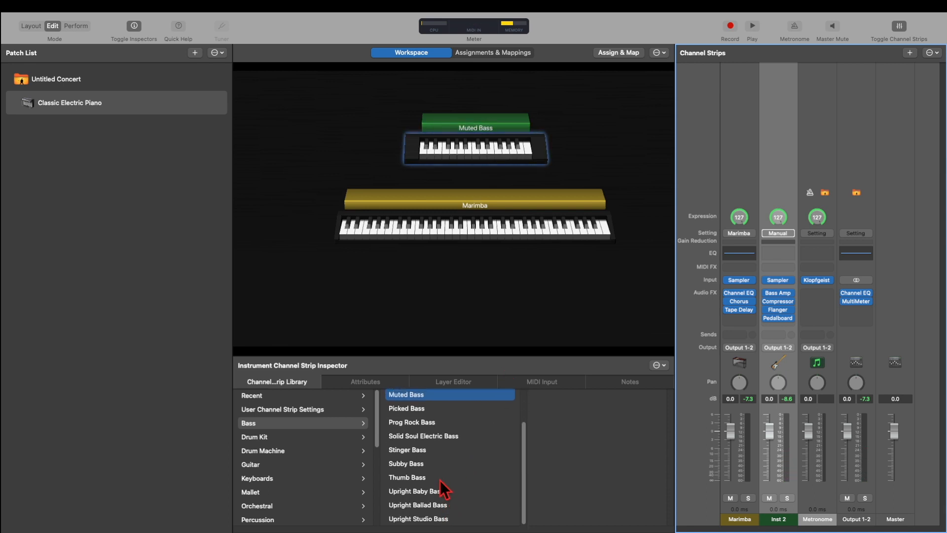
left_click(440, 491)
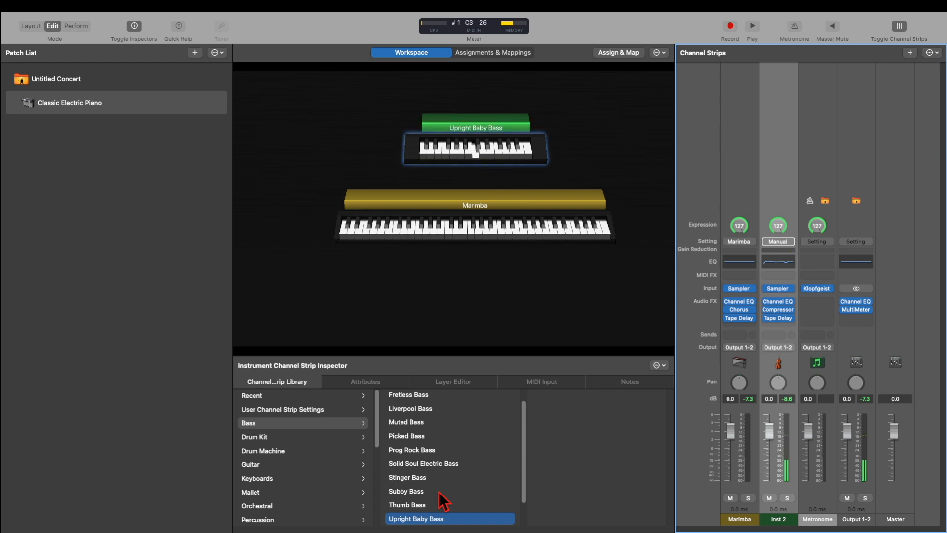
- Replace the Marimba channel's sound with Steinway Grand Piano from the Piano category of the channel strip library
left_click(743, 112)
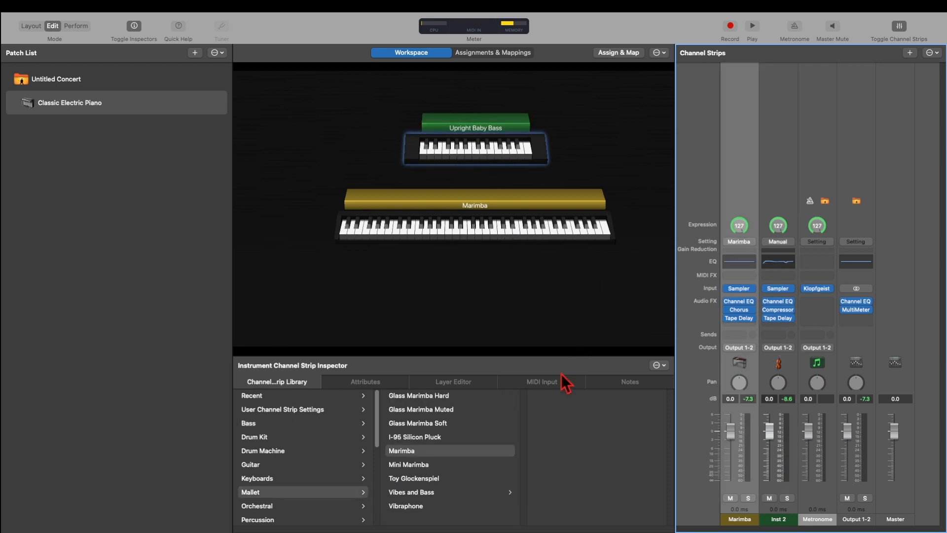
scroll(309, 484, "down", 3)
left_click(309, 476)
left_click(423, 465)
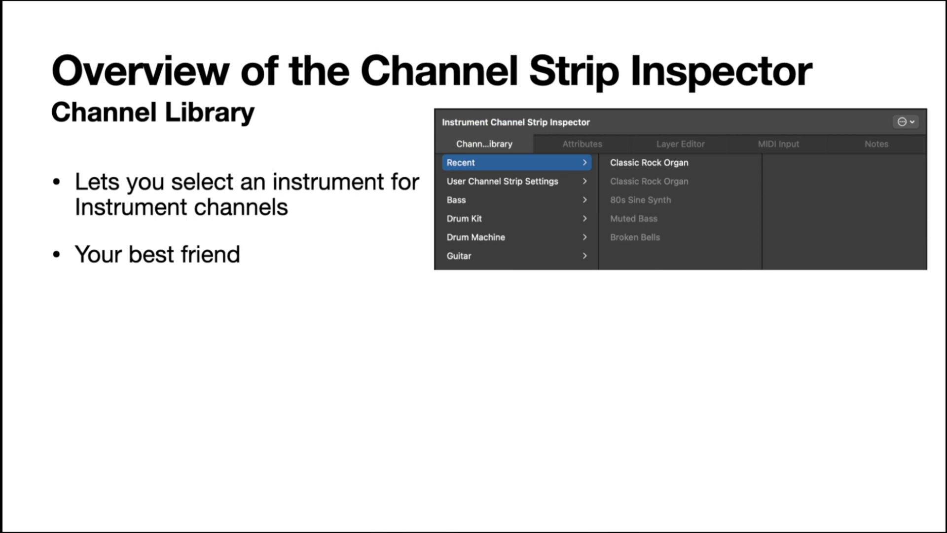
key("Right")
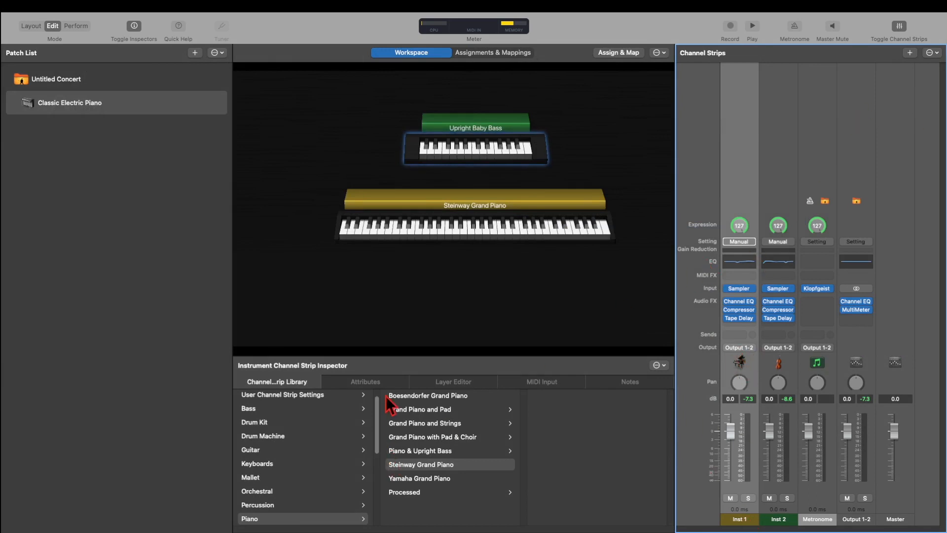
- Set the Inst 1 channel's color to teal and its icon to the outlined upright piano from the Keyboards category
left_click(386, 384)
left_click(284, 415)
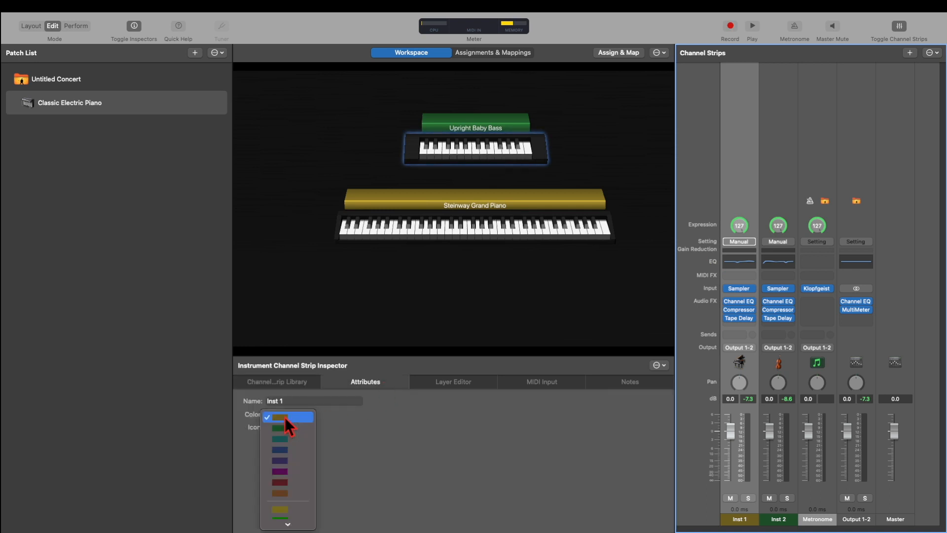
left_click(288, 435)
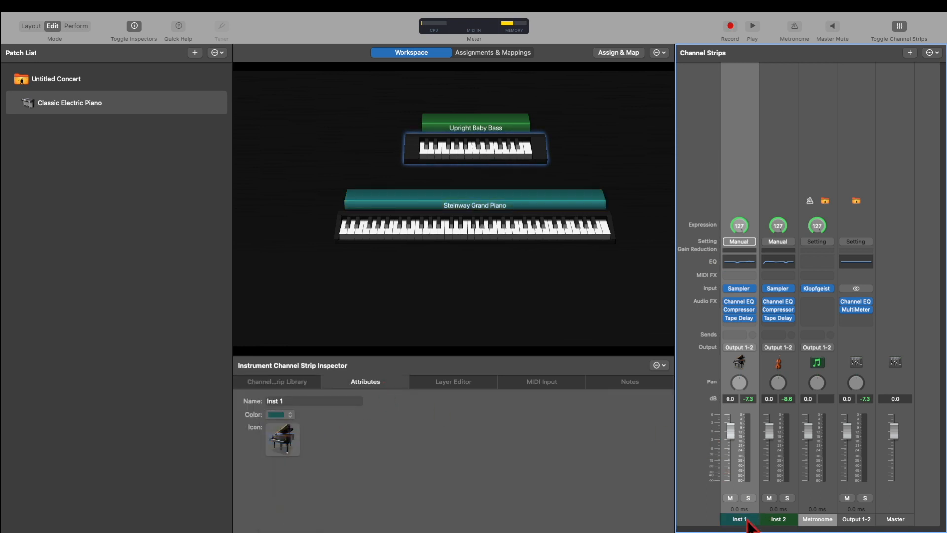
left_click(285, 442)
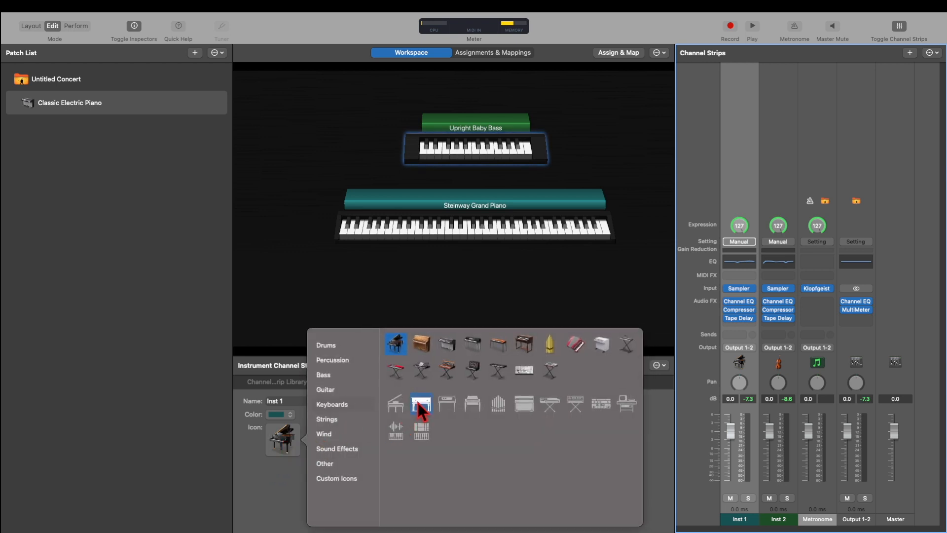
left_click(417, 403)
- Rename the Inst 1 channel strip as Piano
left_click(276, 401)
type("Piano")
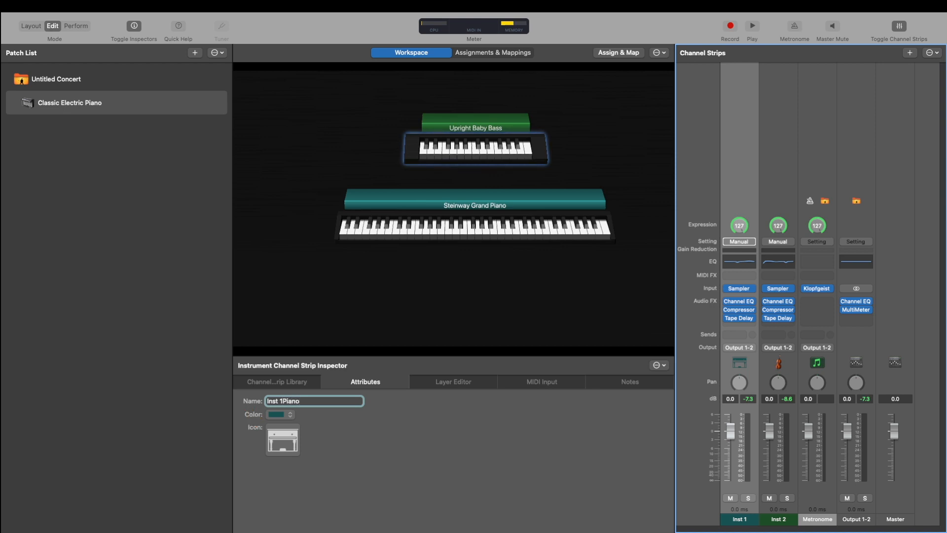
key("Return")
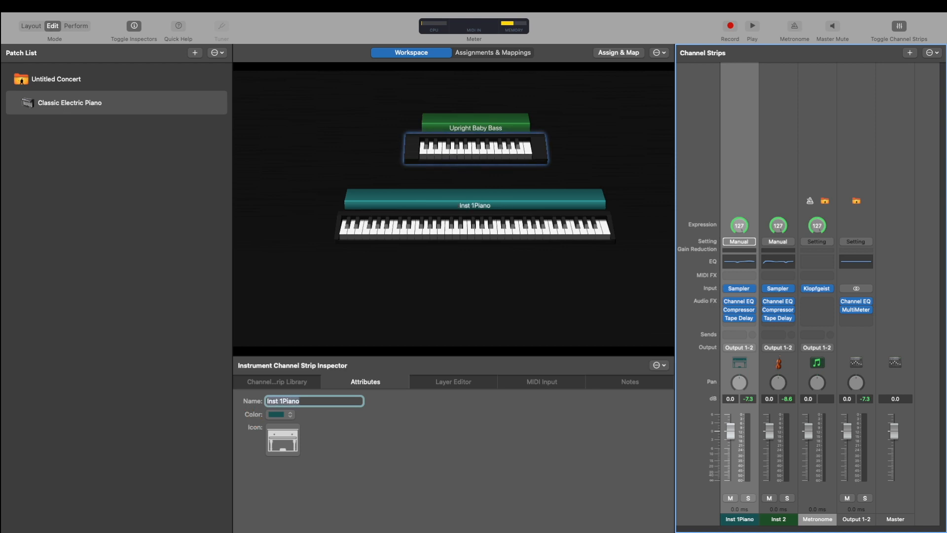
left_click(308, 400)
type("Piano")
key("Return")
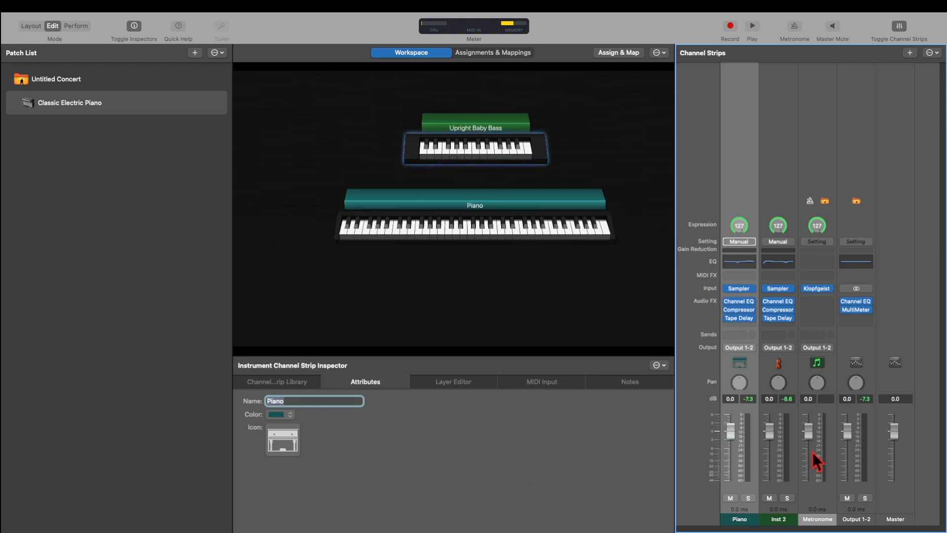
- Set the Inst 2 channel's color to dark blue and choose a string bass icon for it from the Strings category
left_click(779, 515)
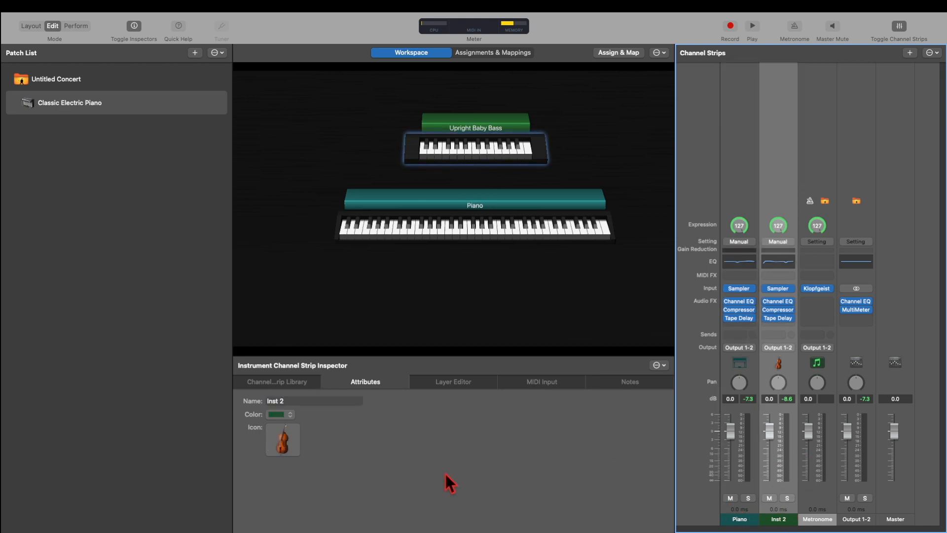
left_click(280, 413)
left_click(285, 444)
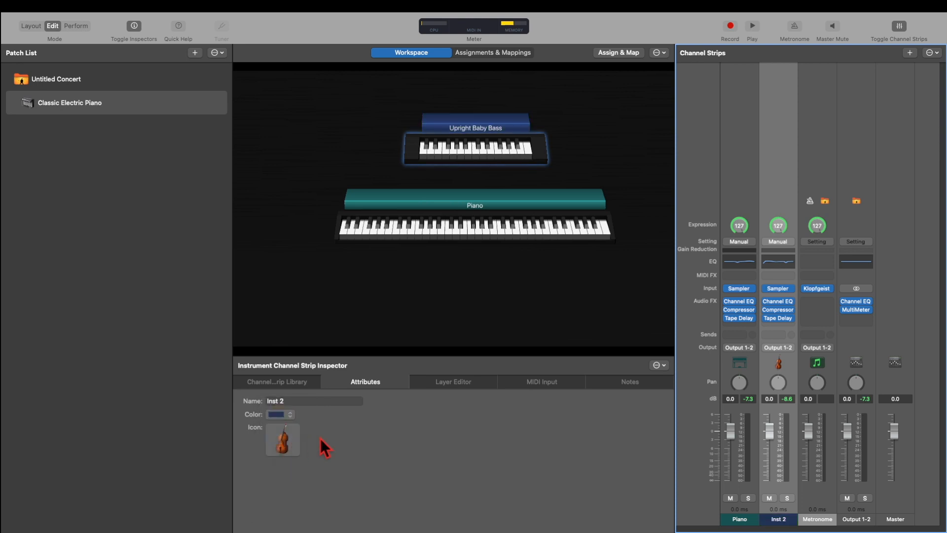
left_click(288, 434)
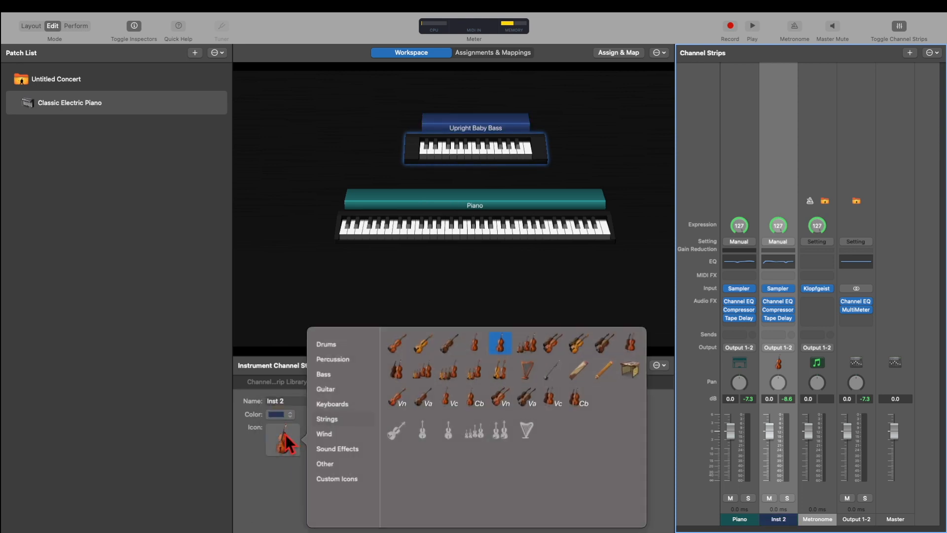
left_click(488, 342)
- Rename the Inst 2 channel strip as Bass
left_click(284, 404)
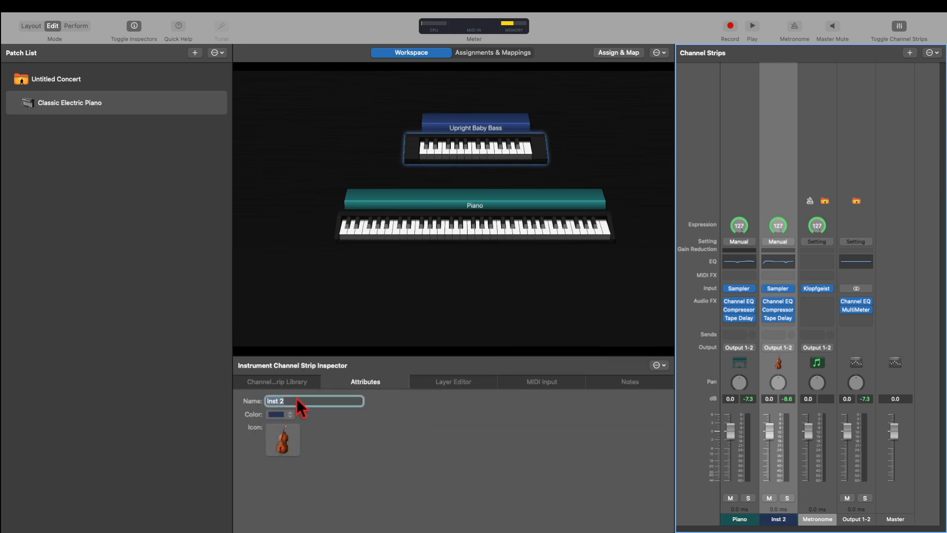
type("Bass")
key("Return")
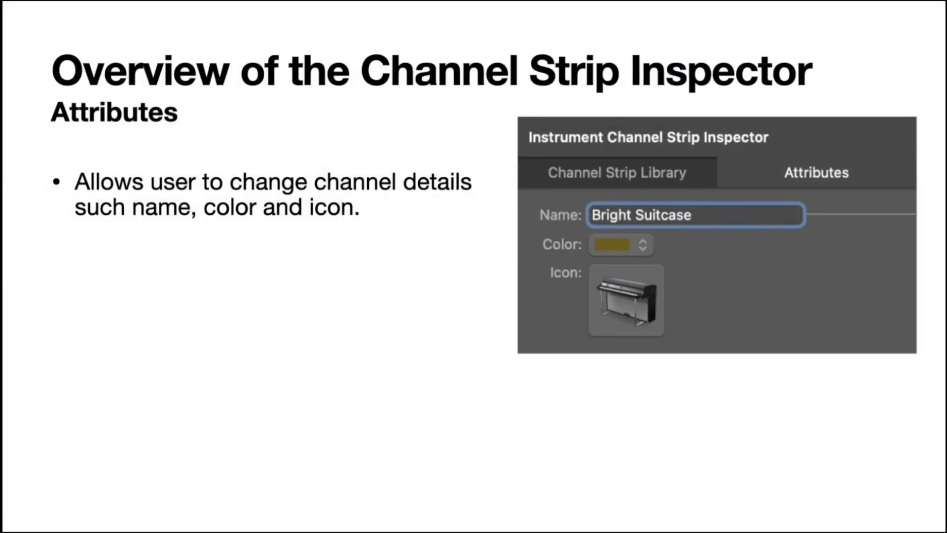
key("Right")
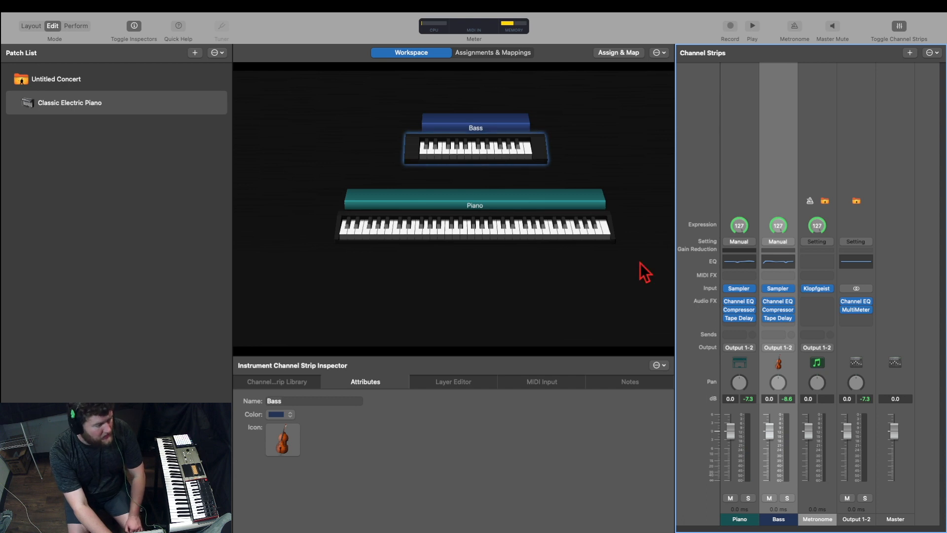
- Check the Bass and Piano layer ranges, and assign the Bass channel's MIDI input keyboard to Port1 YAMAHA UX16 (1)
left_click(442, 380)
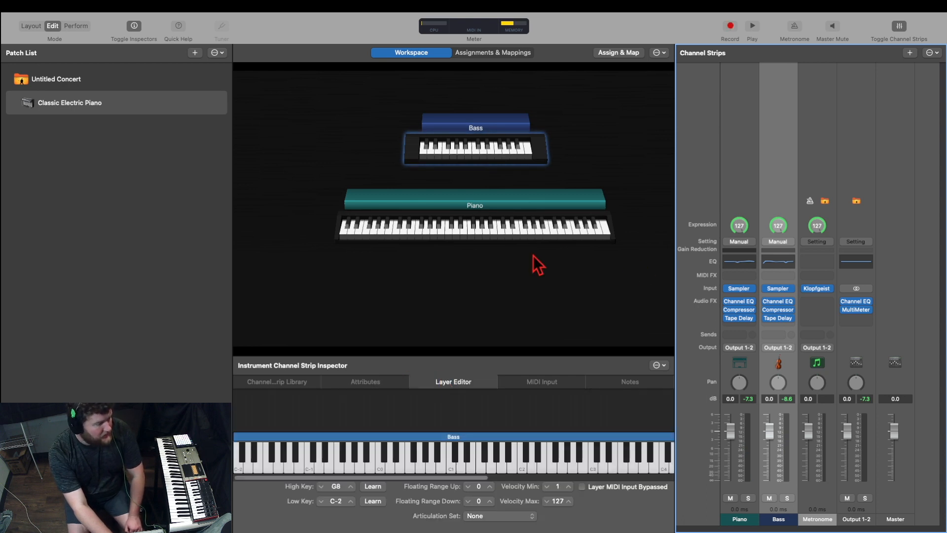
left_click(744, 171)
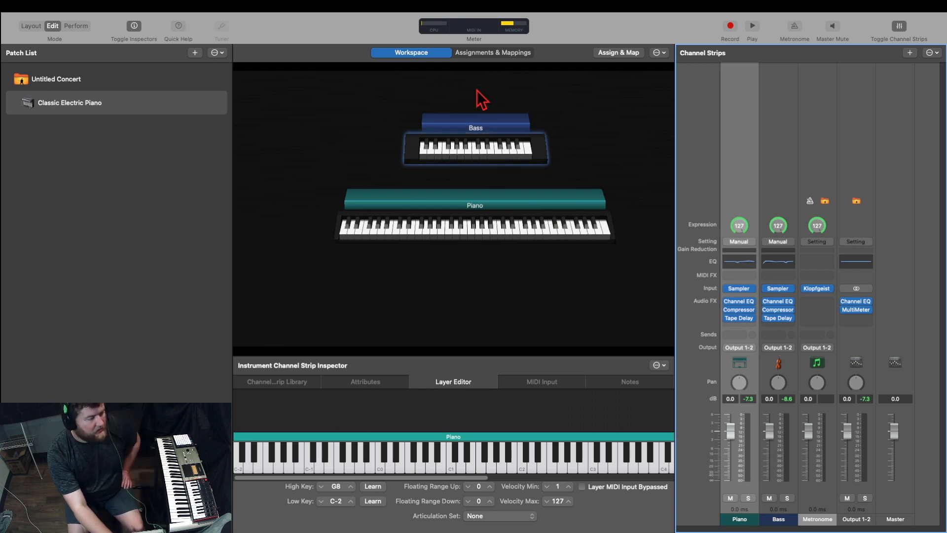
left_click(430, 132)
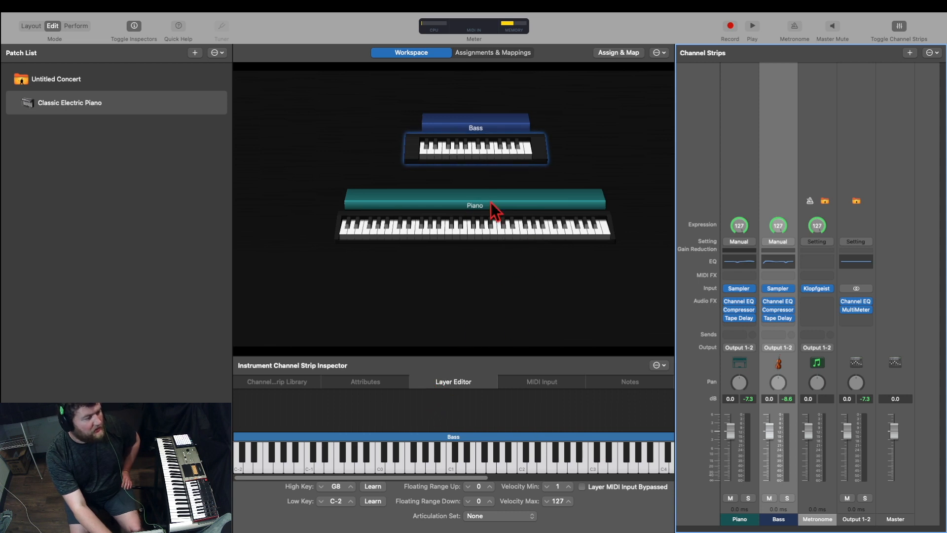
left_click(538, 389)
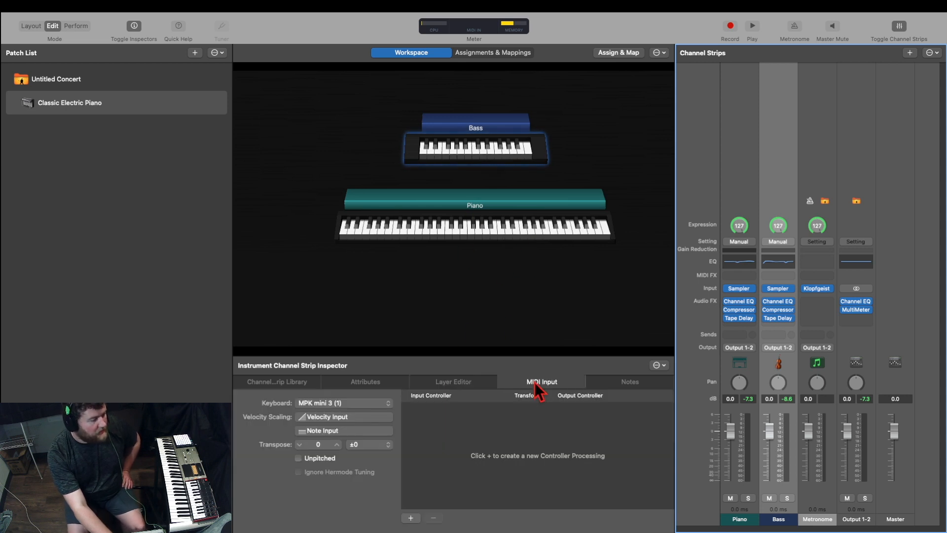
left_click(384, 403)
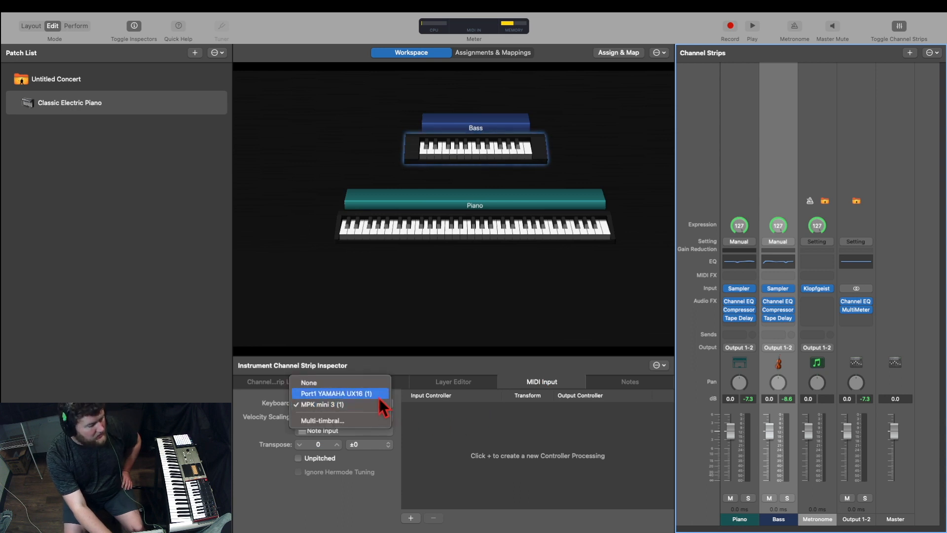
left_click(377, 395)
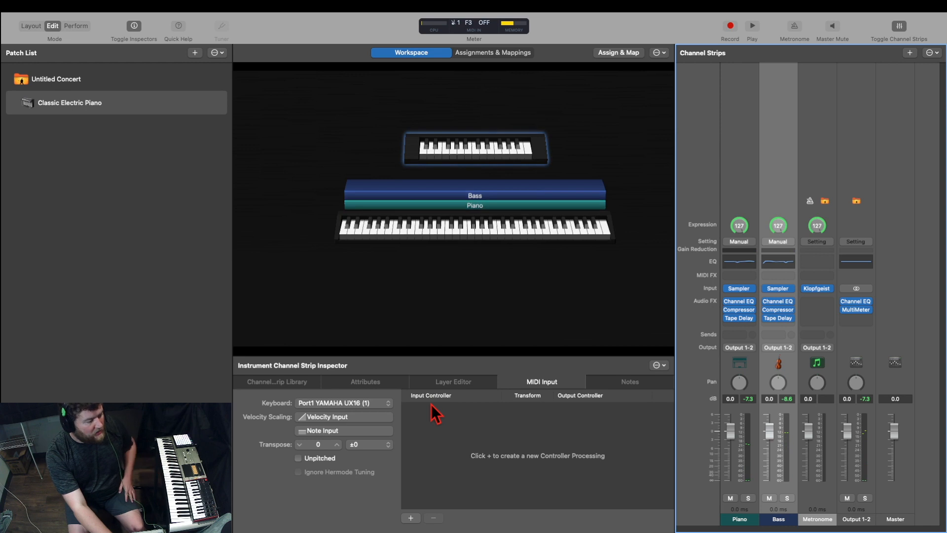
- Set the Piano layer's low key to C3 by learning the note from the MIDI keyboard
left_click(457, 383)
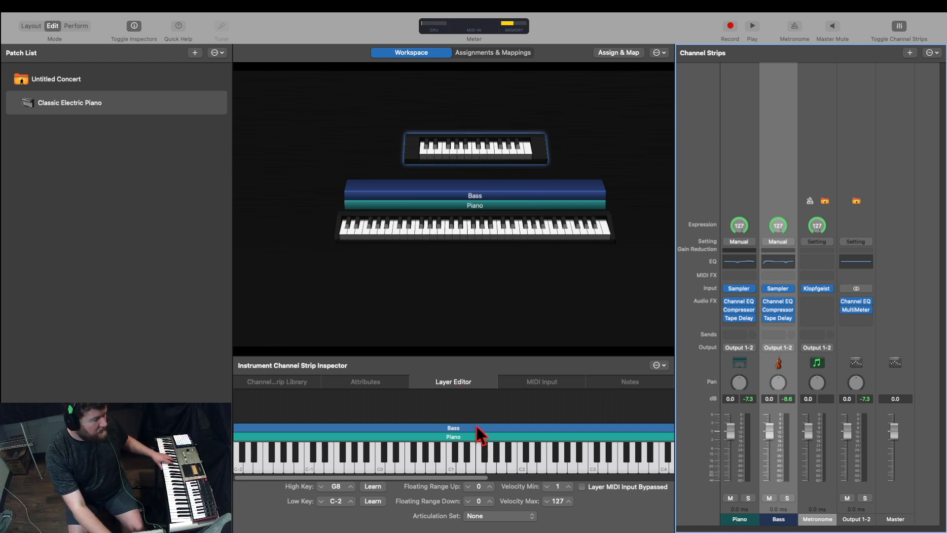
left_click(742, 111)
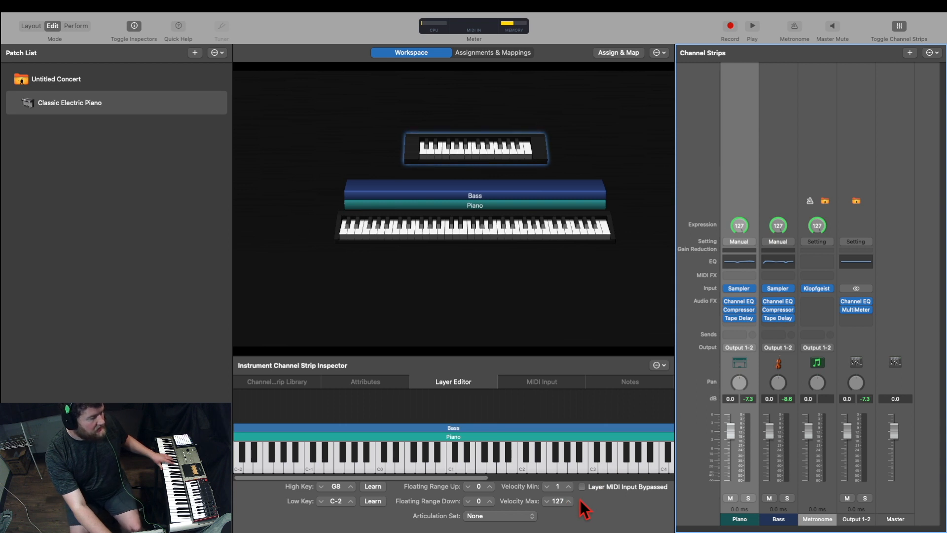
left_click(373, 501)
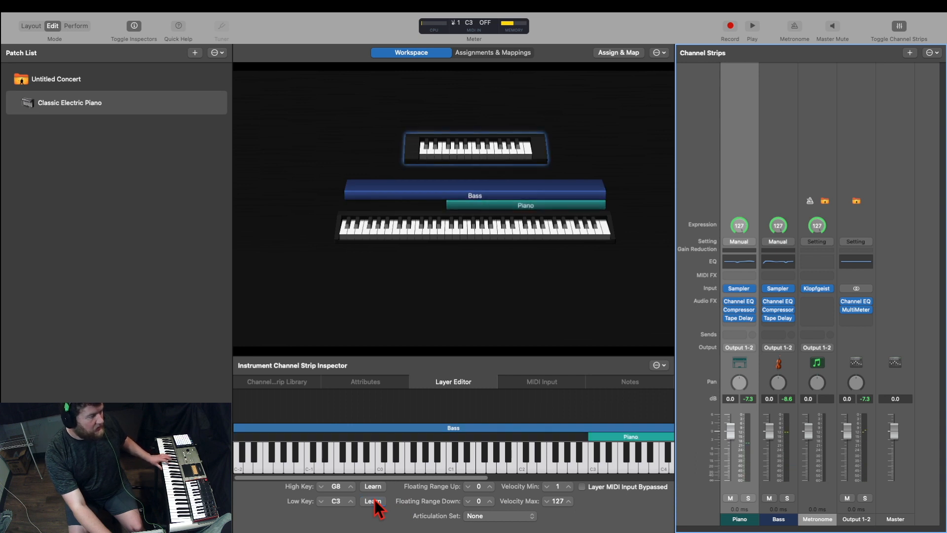
- Learn C3 as the Bass layer's high key from the MIDI keyboard and lower it one semitone to B2
left_click(766, 124)
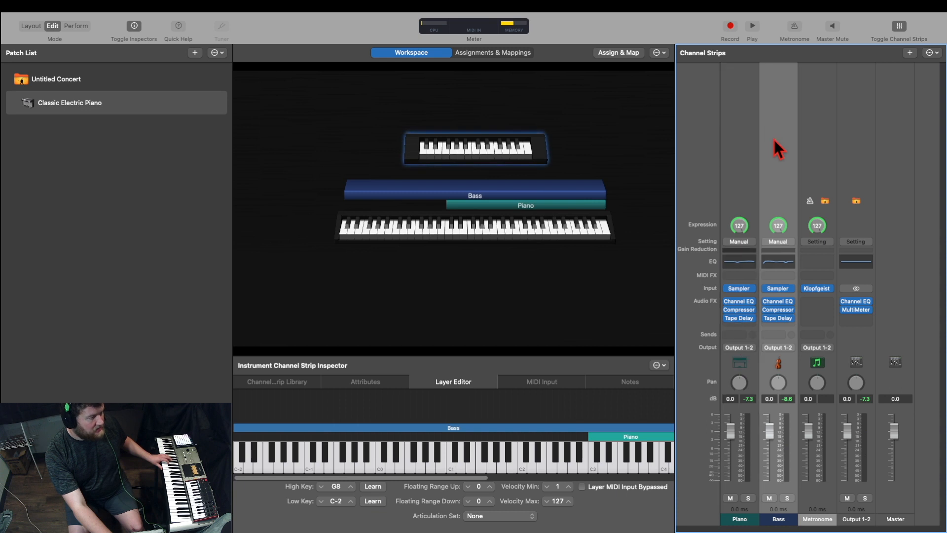
left_click(373, 486)
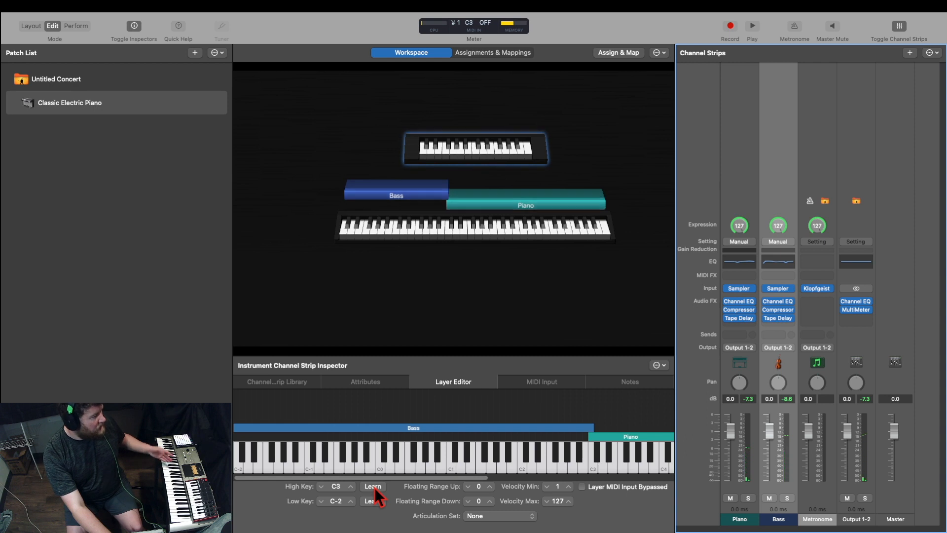
left_click(322, 485)
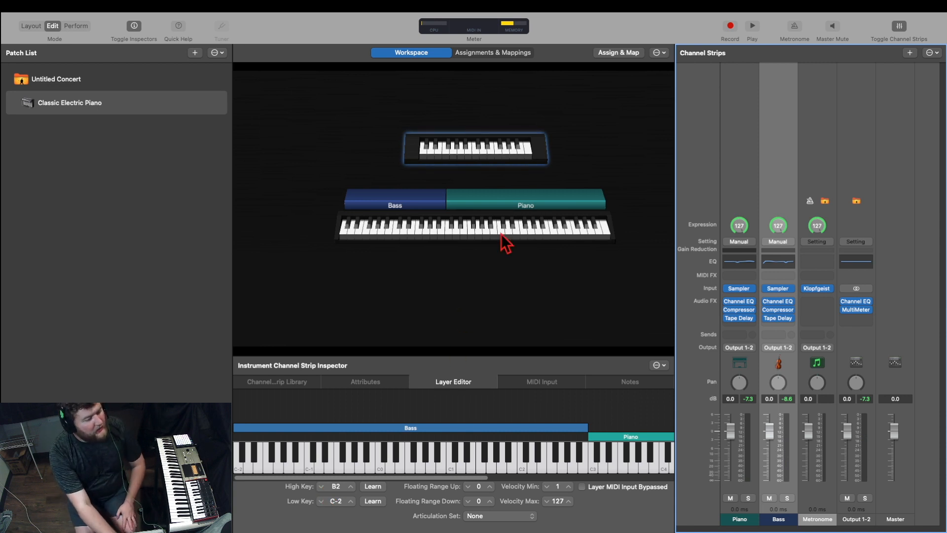
- Extend the Piano layer's low key to C-2 and the Bass layer's high key to G8, so both span the whole keyboard
left_click(416, 209)
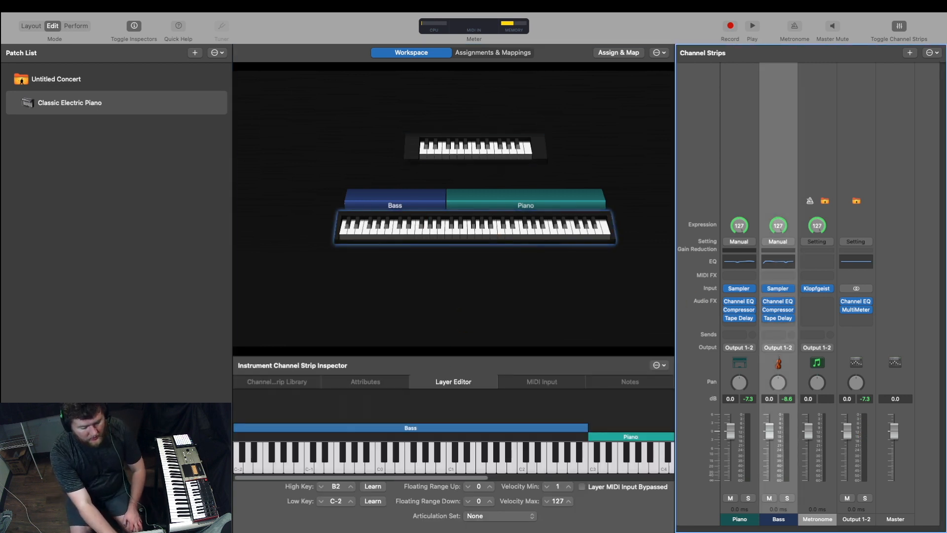
mouse_move(588, 426)
left_mouse_down()
mouse_move(518, 423)
mouse_move(588, 424)
left_mouse_up()
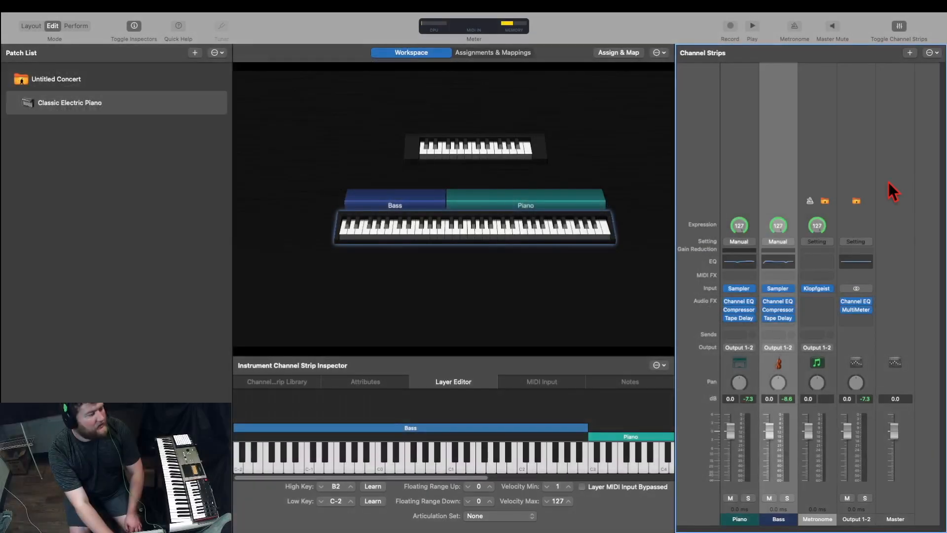
left_click(568, 205)
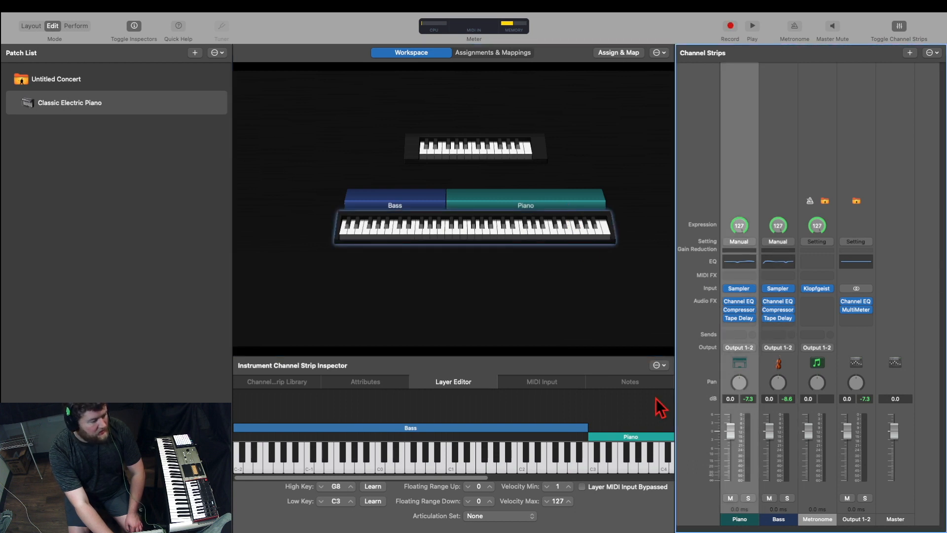
left_click_drag(589, 436, 235, 438)
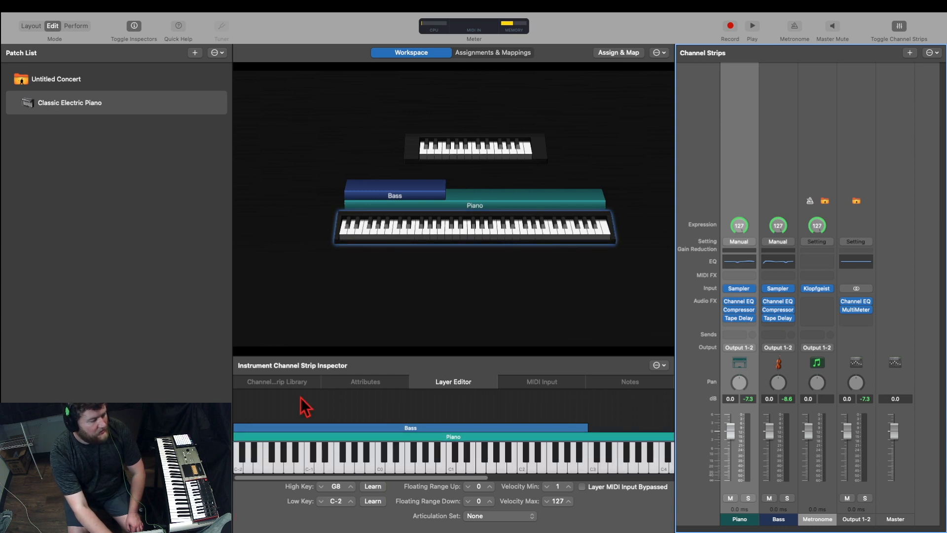
left_click_drag(586, 424, 705, 434)
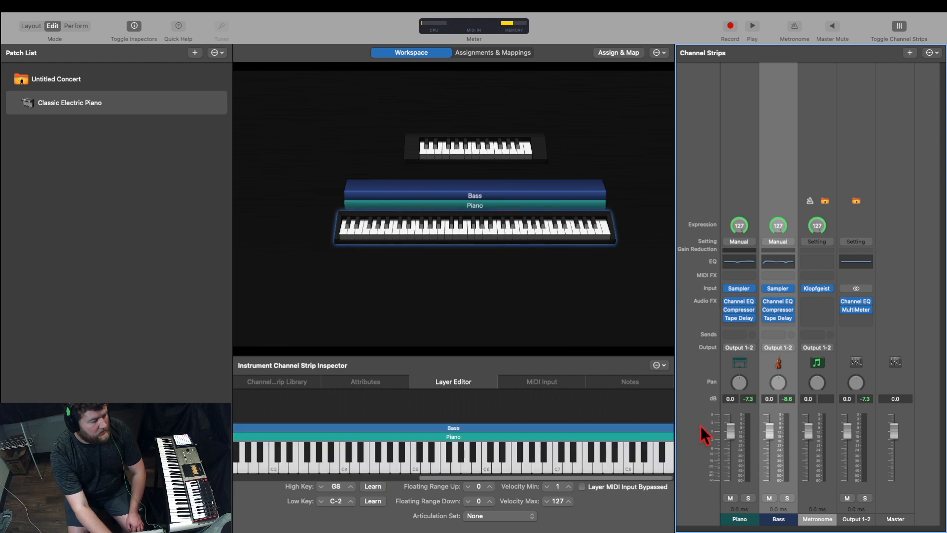
- Assign the Bass channel's MIDI input keyboard to MPK mini 3 (1), keeping its transposition at ±0
left_click(552, 384)
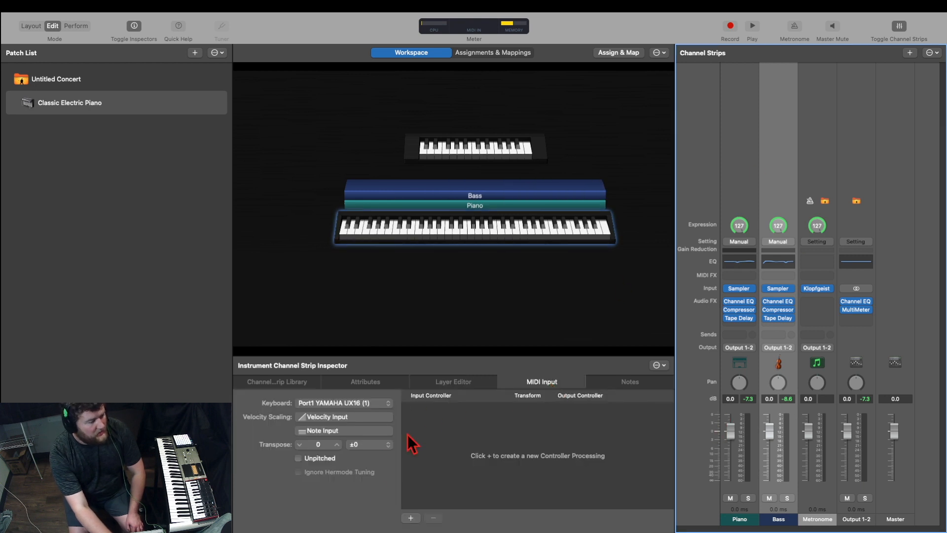
left_click(372, 403)
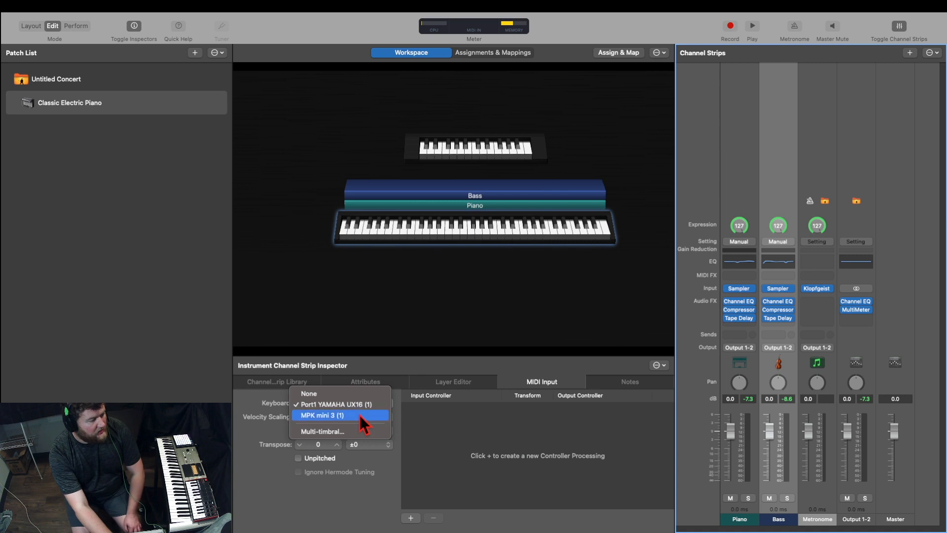
left_click(360, 416)
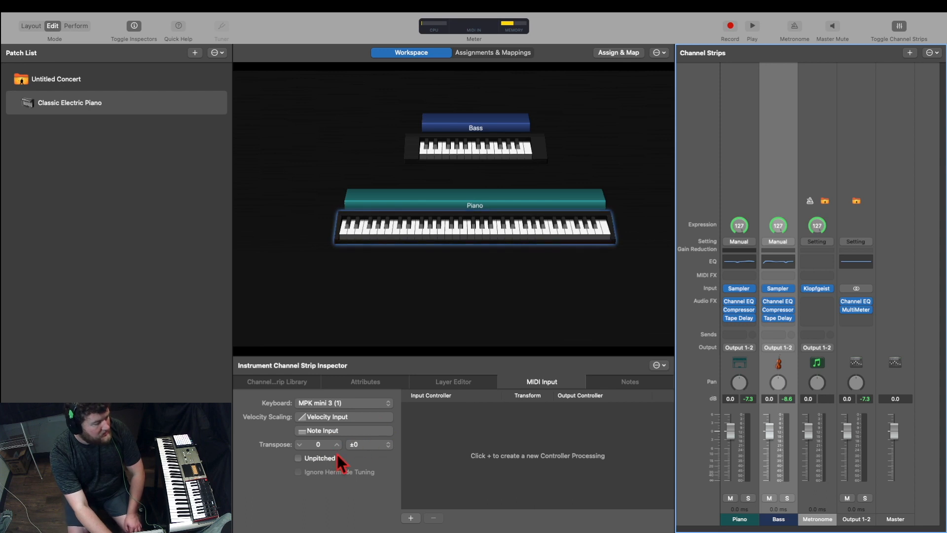
left_click(376, 445)
left_click(318, 456)
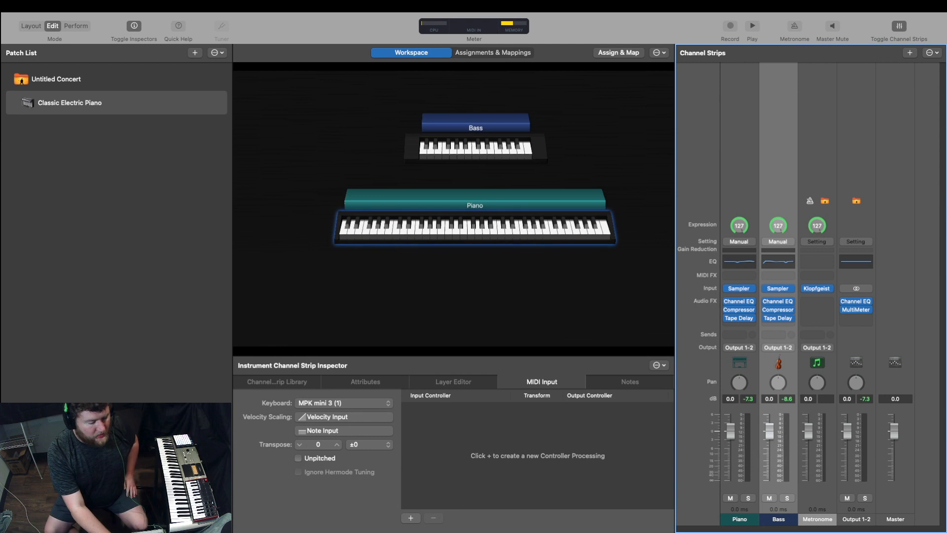
- Create one new Software Instrument channel strip with input None and output Output 1-2
left_click(910, 53)
left_click(379, 209)
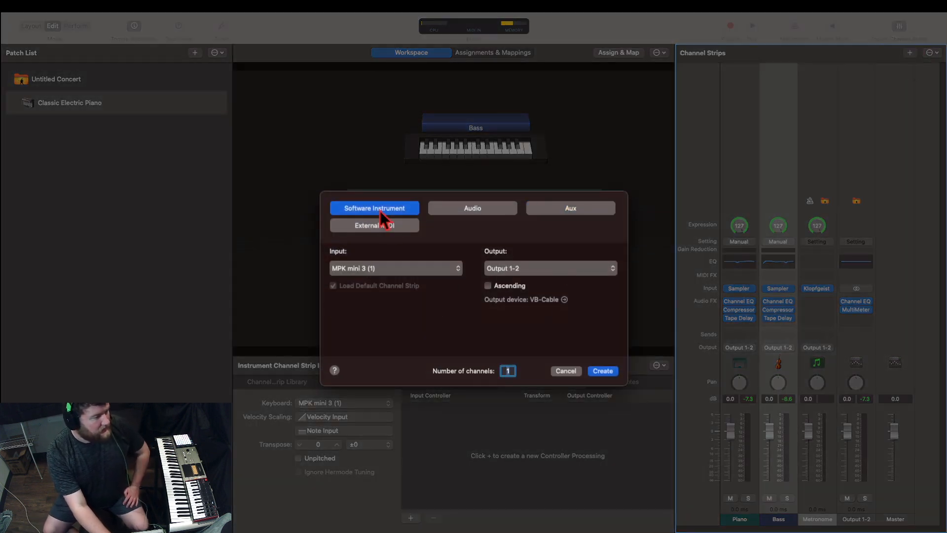
left_click(427, 271)
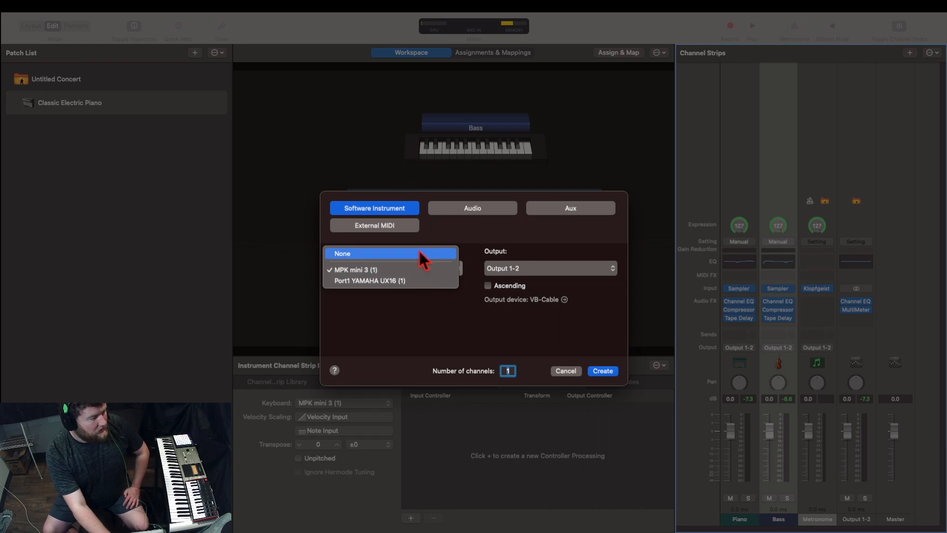
left_click(420, 254)
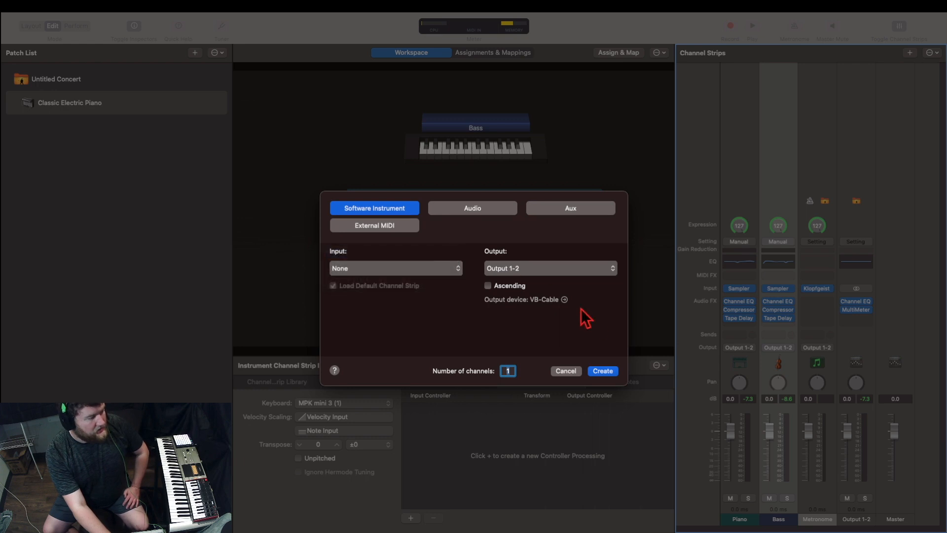
left_click(606, 373)
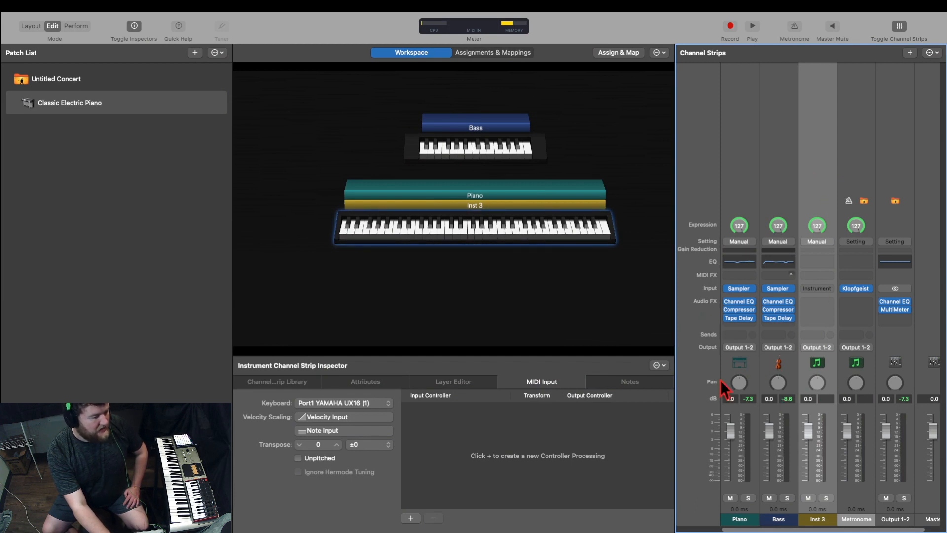
- Switch to Layout mode and add the grouped 16 Drum Pads 4 x 4 control to the lower-left of the layout
left_click(32, 26)
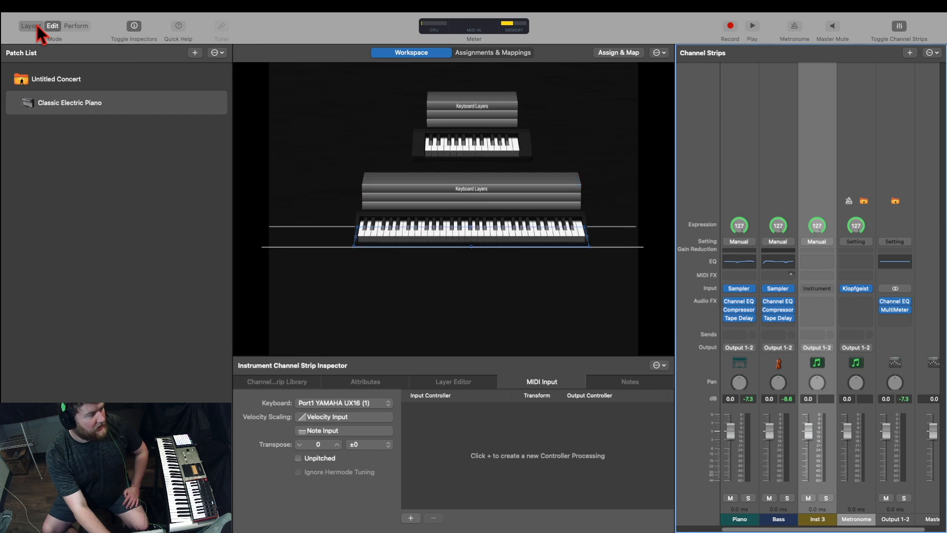
scroll(671, 463, "down", 3)
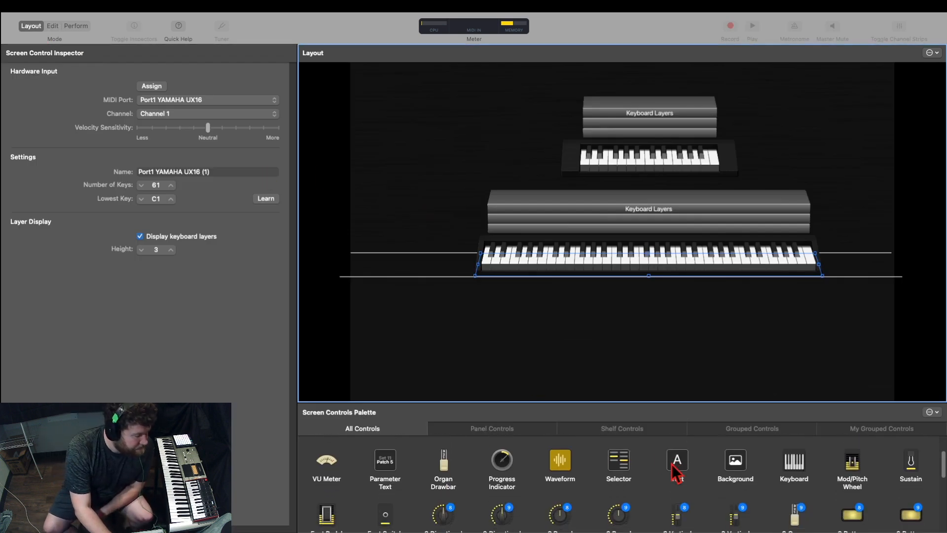
scroll(671, 464, "up", 3)
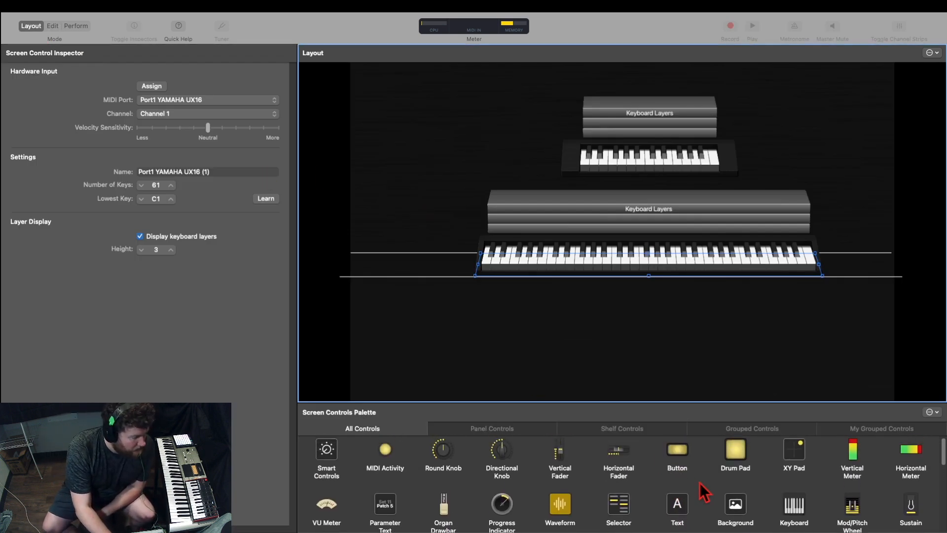
scroll(700, 493, "up", 1)
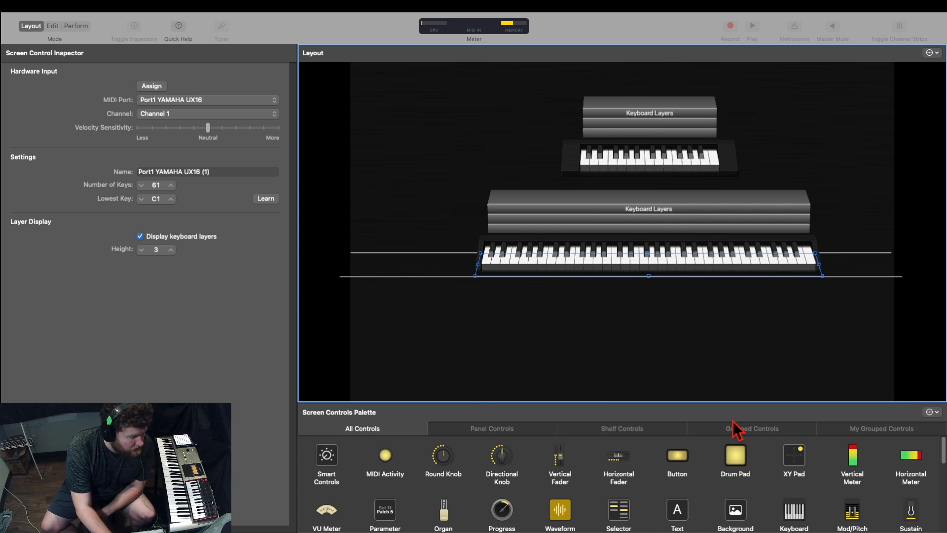
left_click(735, 428)
scroll(592, 469, "down", 3)
scroll(591, 471, "down", 2)
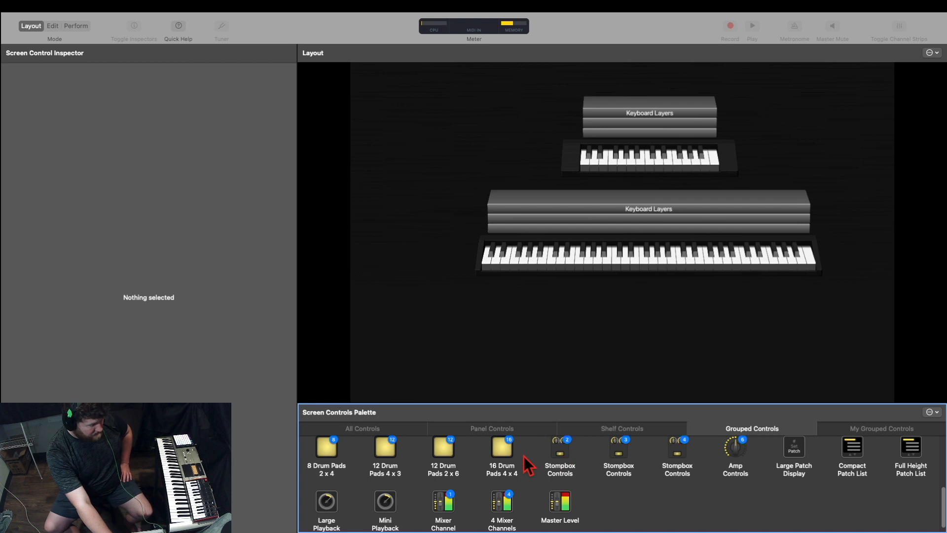
left_click_drag(498, 451, 471, 386)
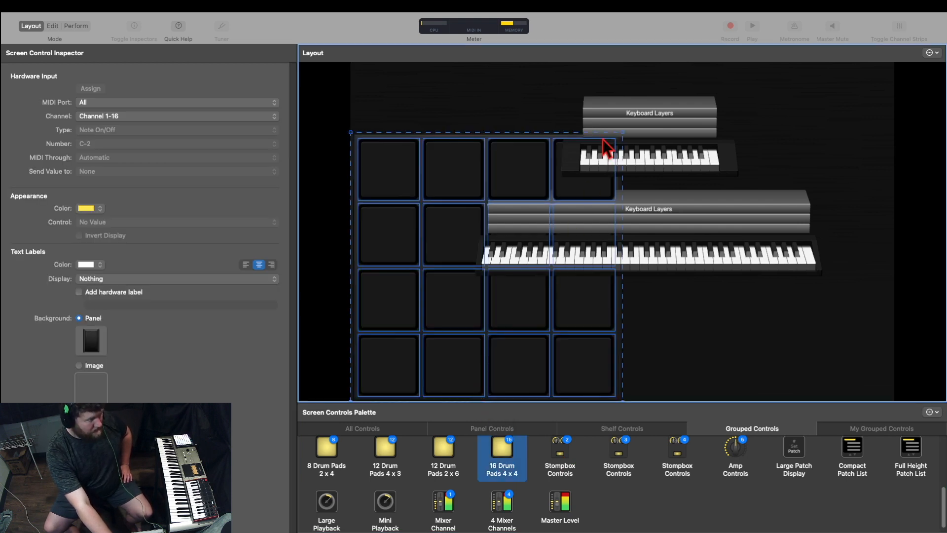
- Shrink the 4 x 4 drum pad grid so it fits the lower-left corner of the layout, clear of both keyboards
left_click_drag(620, 132, 472, 366)
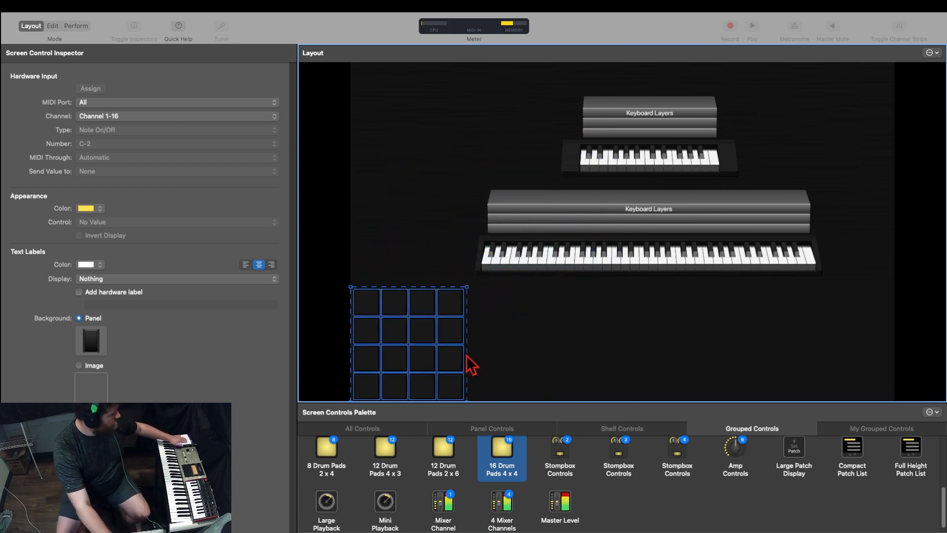
mouse_move(419, 338)
left_mouse_down()
mouse_move(439, 324)
mouse_move(424, 349)
left_mouse_up()
left_click(484, 330)
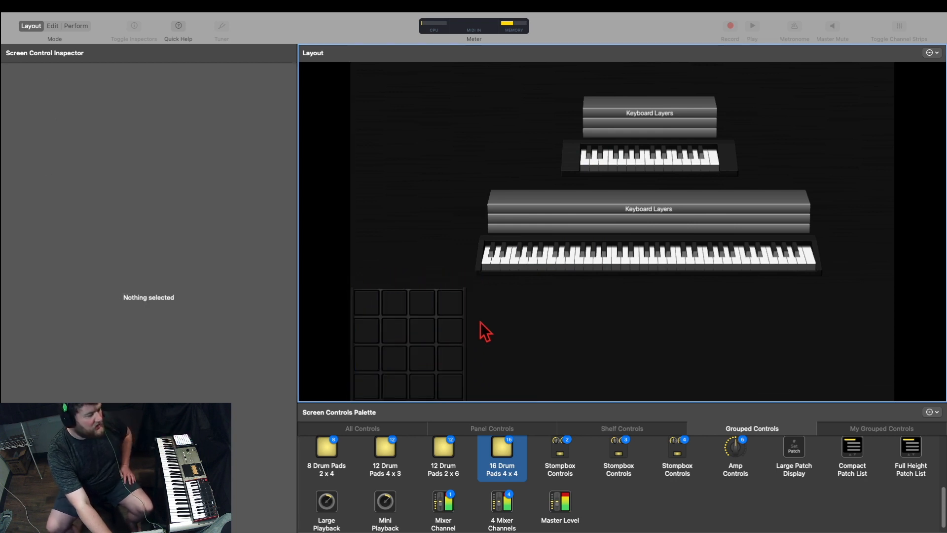
- Start hardware assignment and map the top row, Drum Pads 13 to 16, to the Launchpad Mini MK3 pads from C6 to D#6
left_click(422, 352)
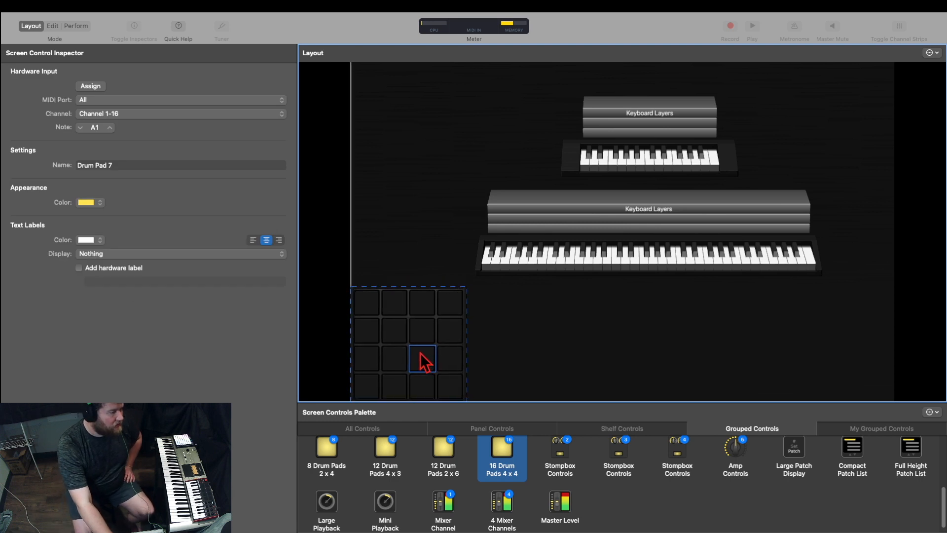
left_click(367, 300)
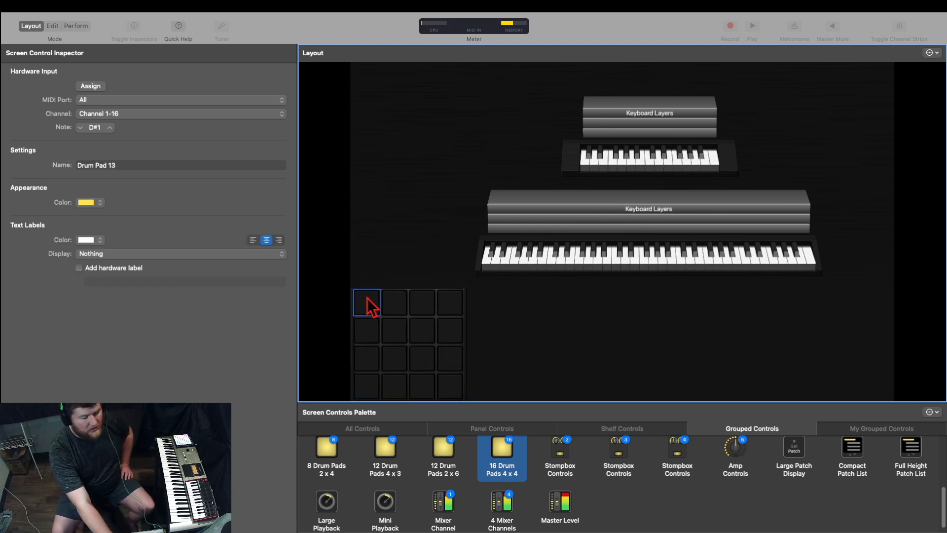
left_click(97, 88)
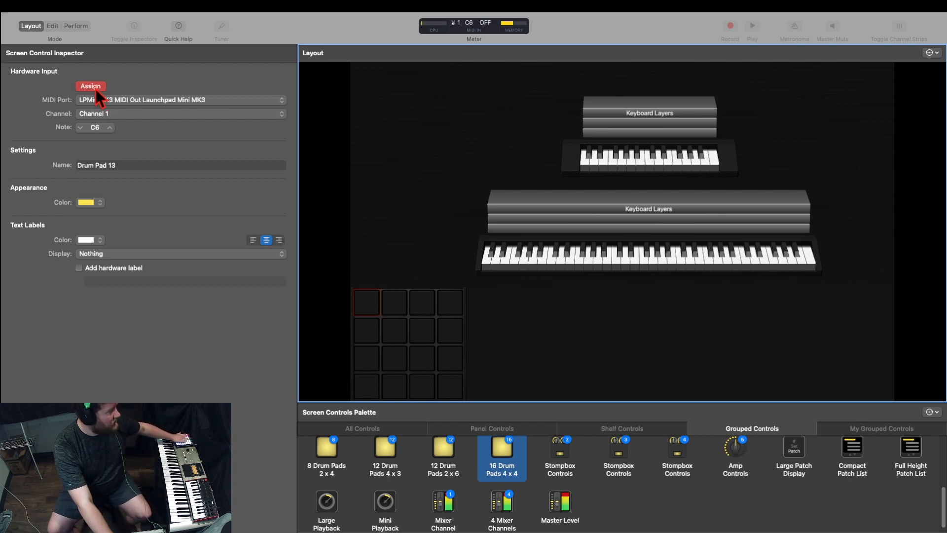
left_click(406, 310)
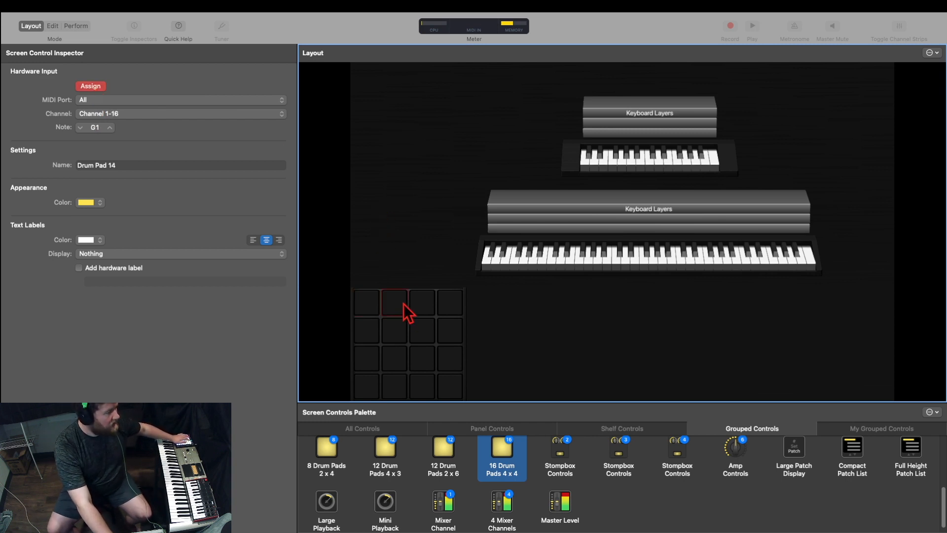
left_click(420, 307)
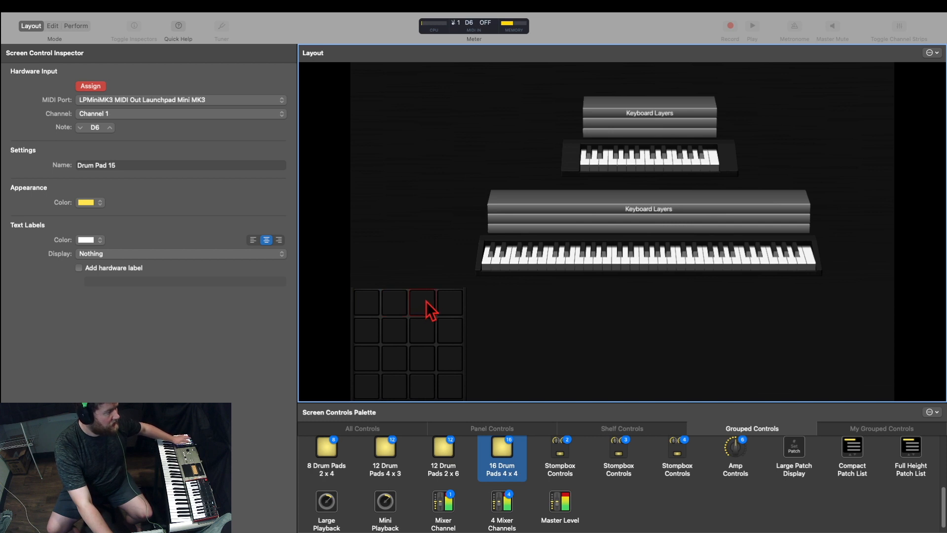
left_click(449, 299)
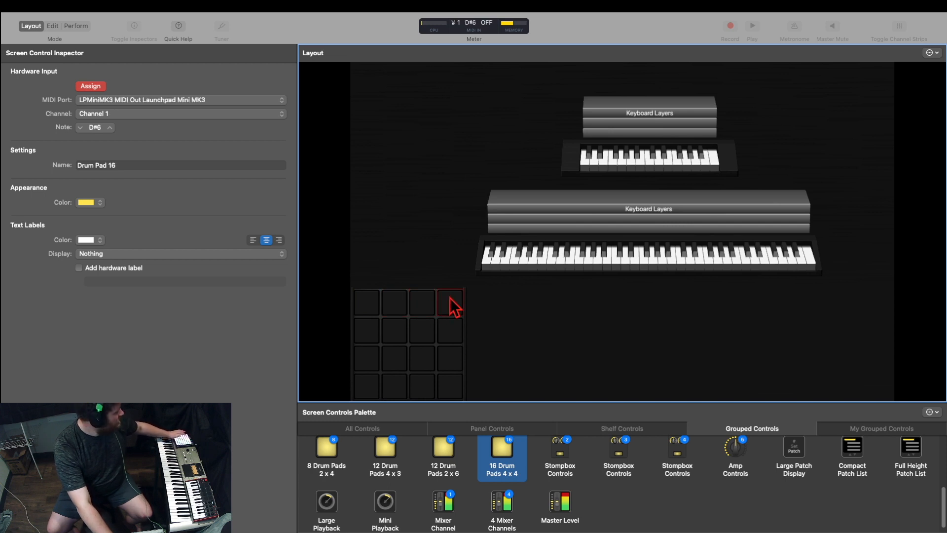
- Map the two middle rows of the grid, Drum Pads 9 to 12 and 5 to 8, to the matching Launchpad Mini MK3 pads
left_click(371, 330)
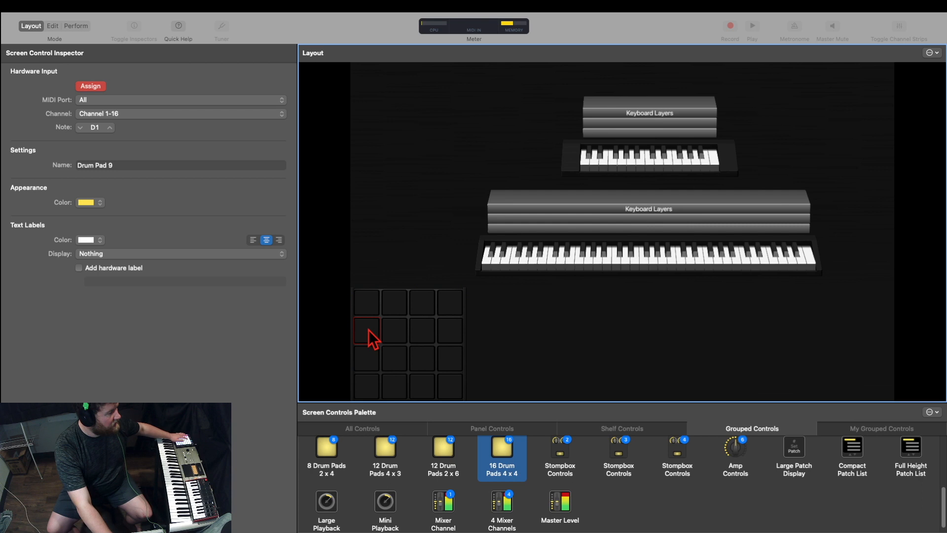
left_click(395, 334)
left_click(421, 335)
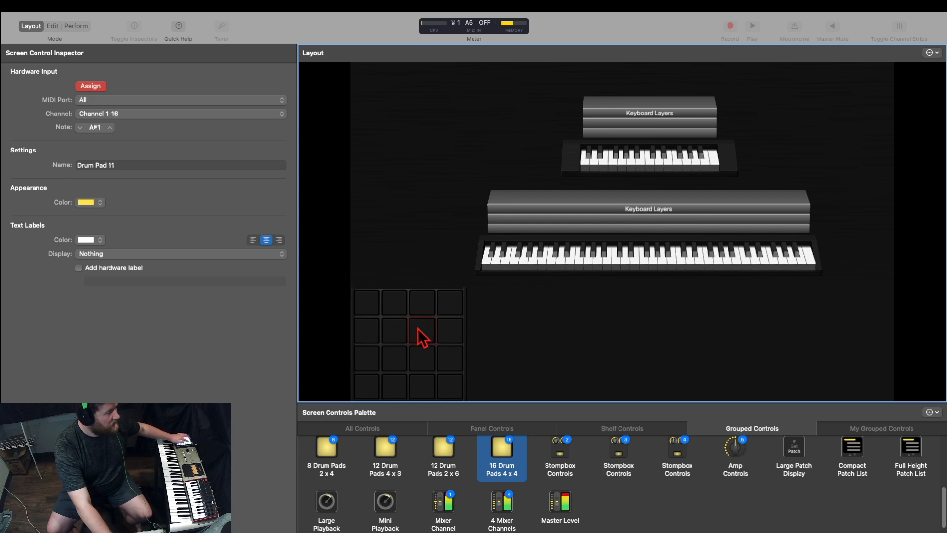
left_click(446, 340)
left_click(371, 369)
left_click(396, 364)
left_click(419, 364)
left_click(450, 359)
- Map the bottom row, Drum Pads 1 to 4, to the Launchpad Mini MK3 pads from C5 to D#5 and end hardware assignment
left_click(369, 390)
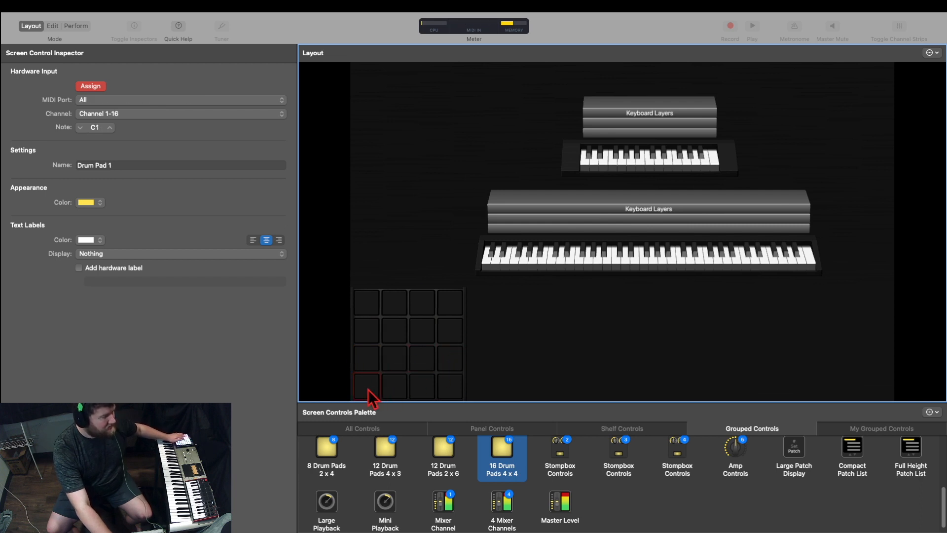
left_click(390, 392)
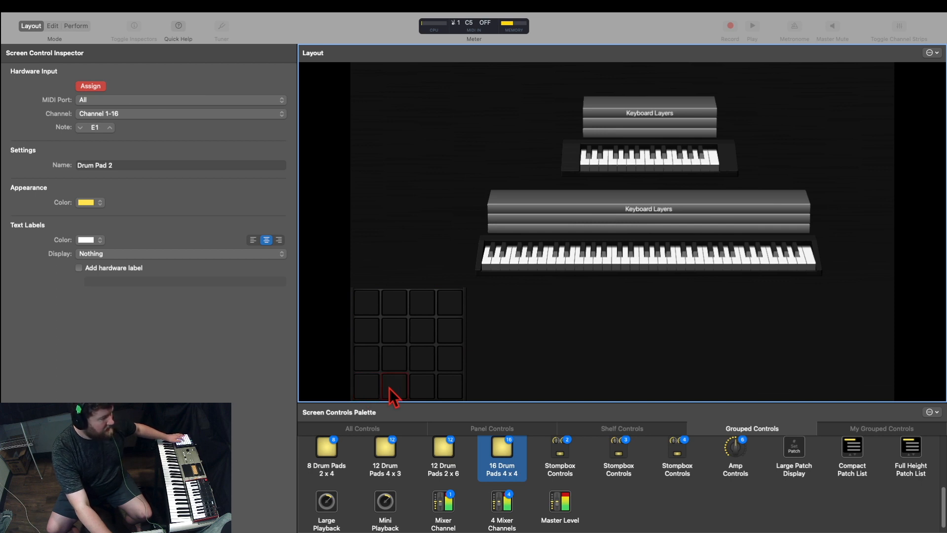
left_click(419, 392)
left_click(447, 389)
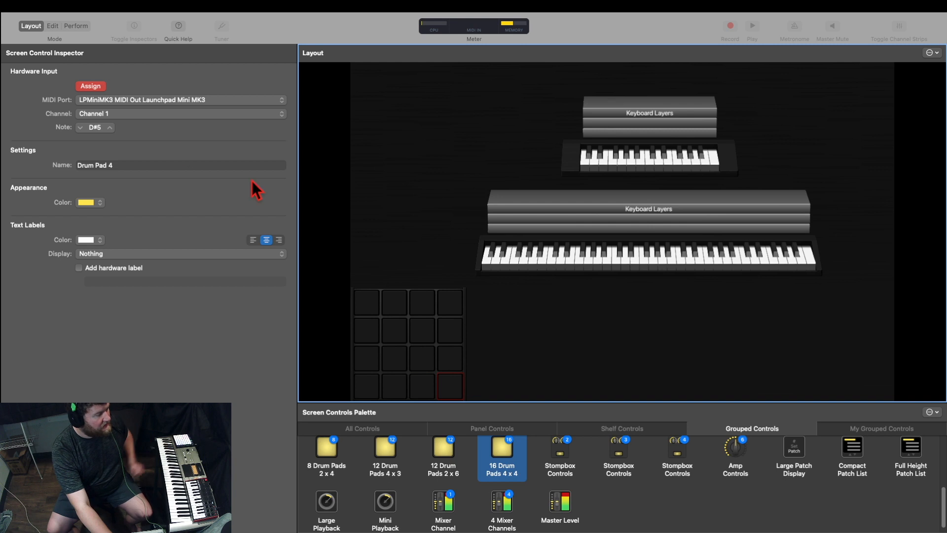
left_click(90, 87)
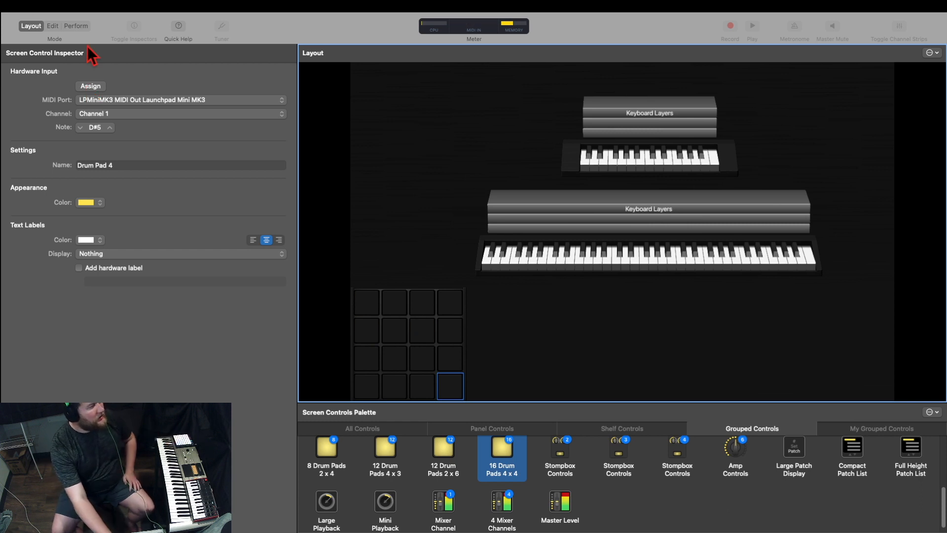
- Return to Edit mode and set the Inst 3 channel's MIDI input keyboard to None
mouse_move(17, 6)
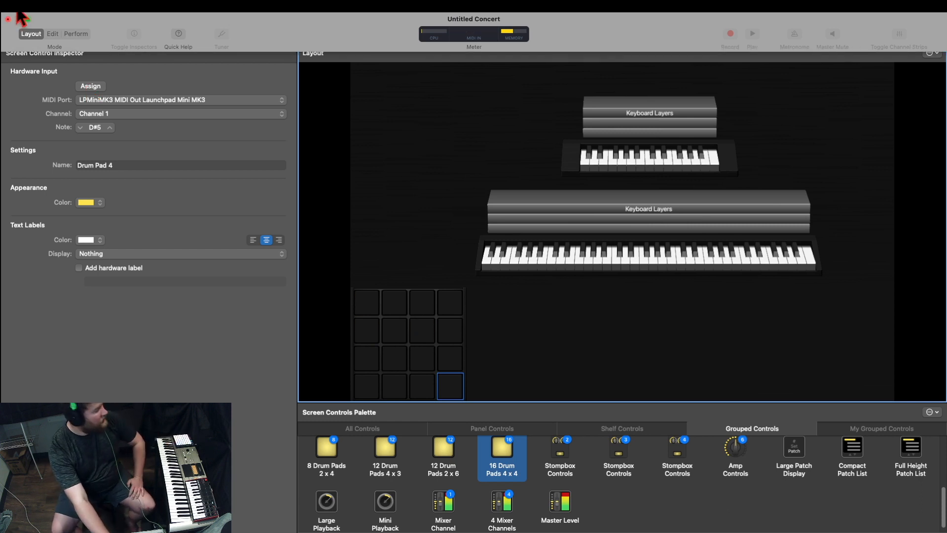
left_click(52, 33)
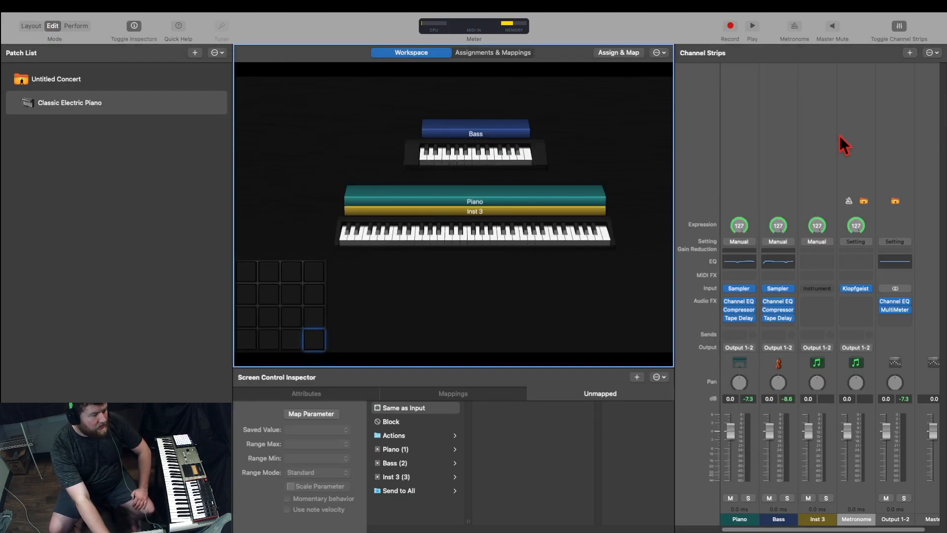
left_click(840, 135)
left_click(822, 132)
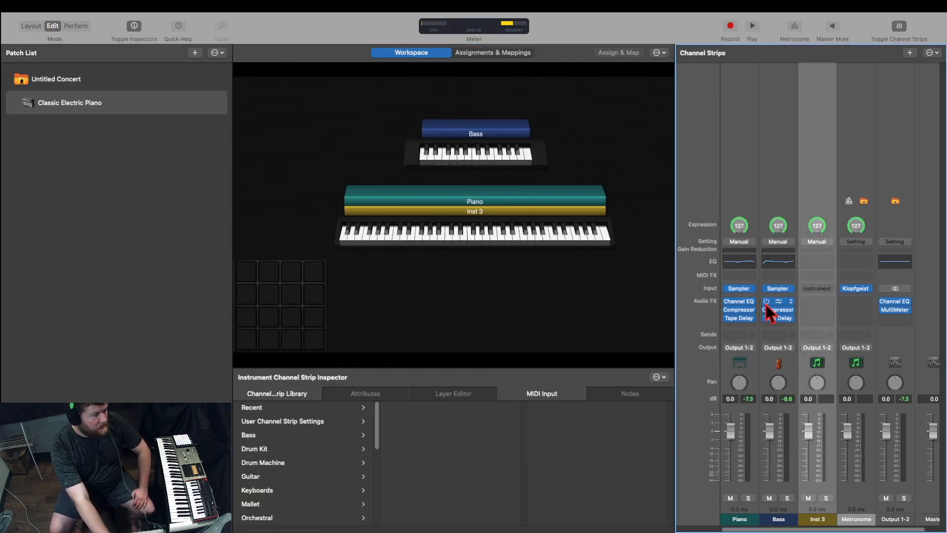
left_click(436, 394)
left_click(539, 393)
left_click(355, 417)
left_click(354, 400)
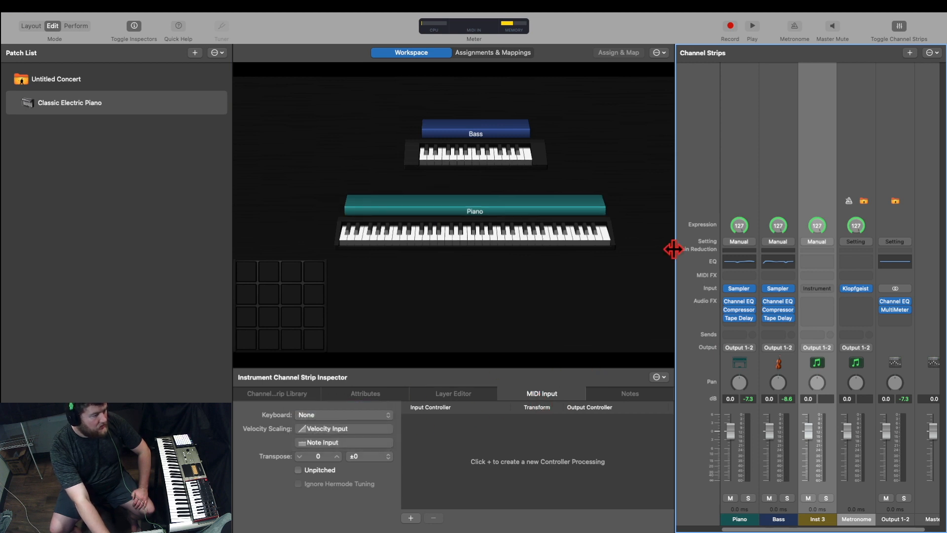
- Browse the Drum Kit and Drum Machine categories of the channel strip library for Inst 3, expanding 808 Flex
left_click(817, 288)
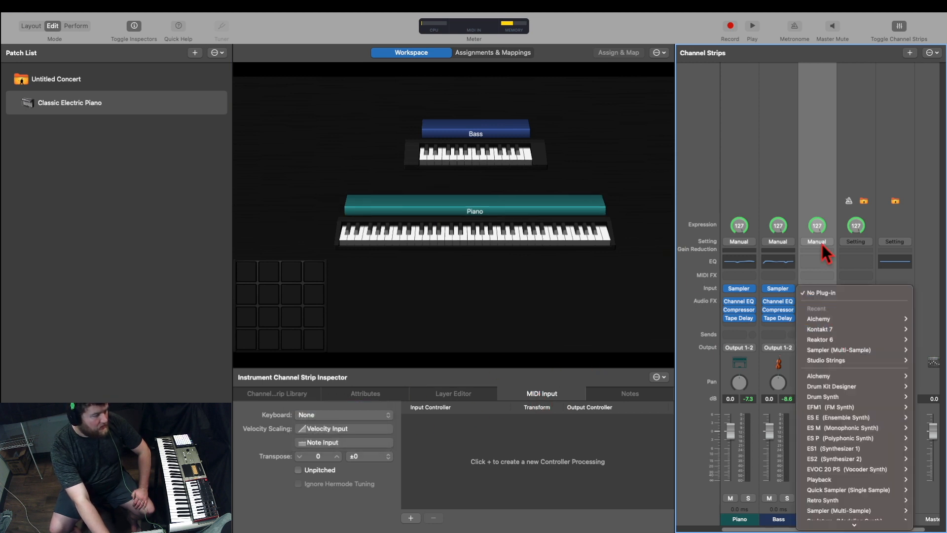
left_click(819, 207)
left_click(311, 395)
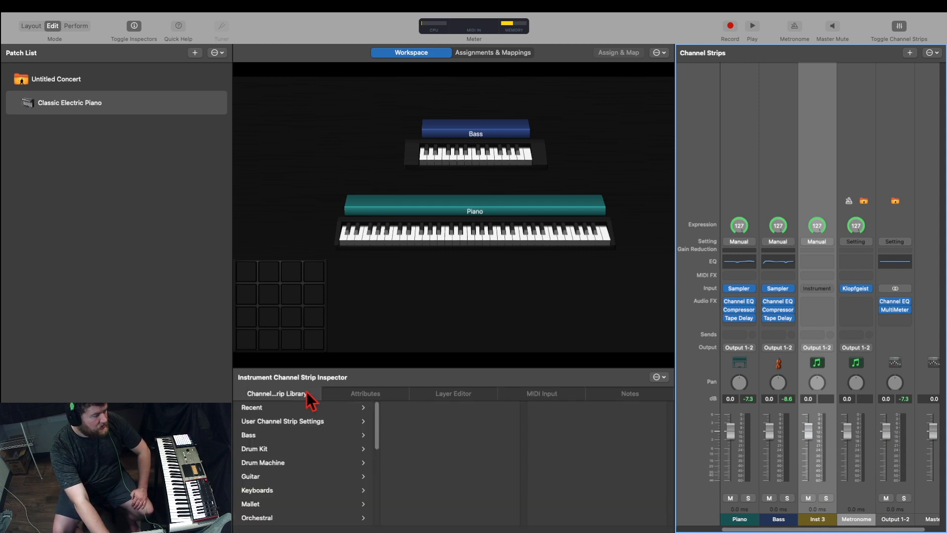
scroll(293, 458, "down", 2)
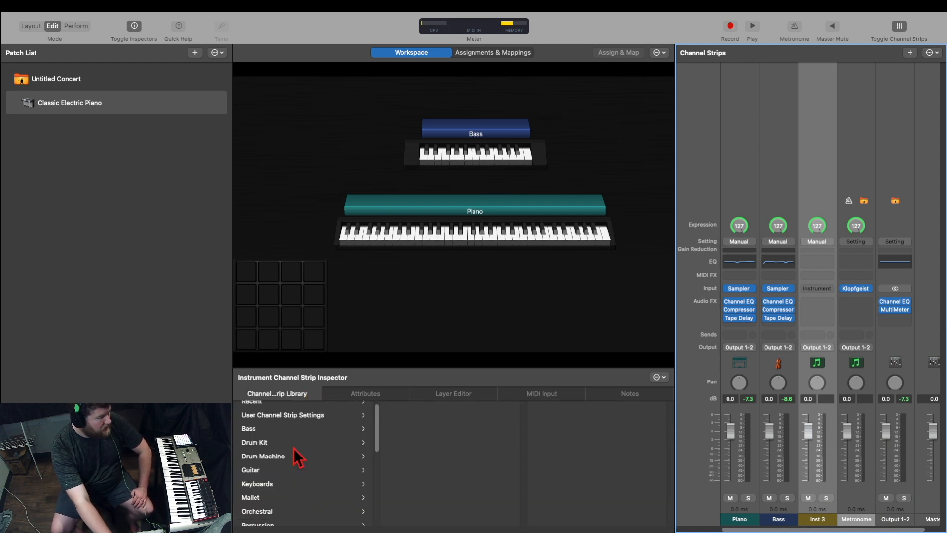
left_click(279, 420)
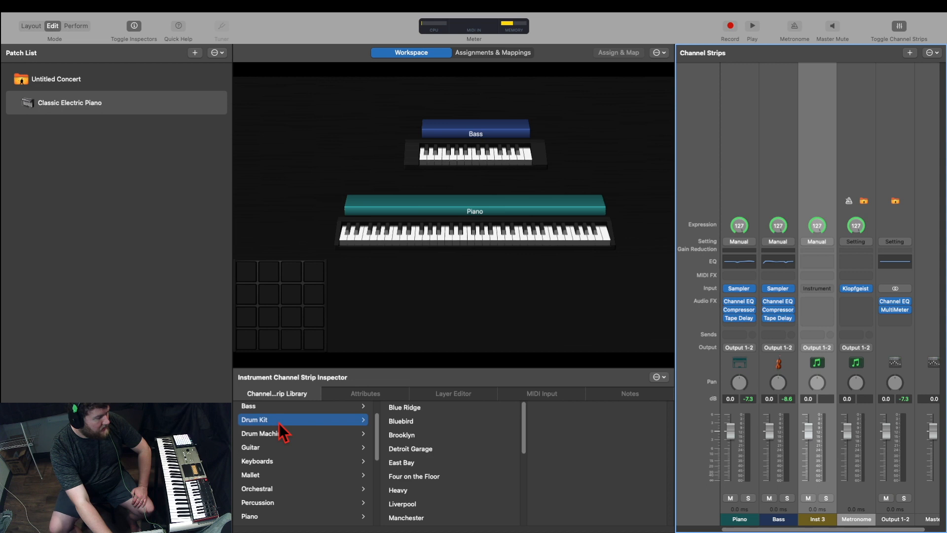
scroll(437, 450, "down", 3)
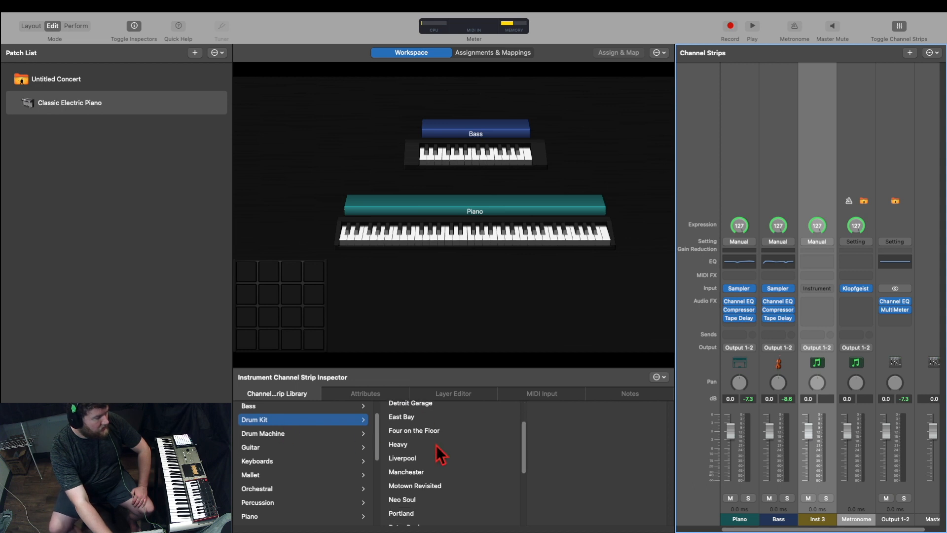
left_click(328, 434)
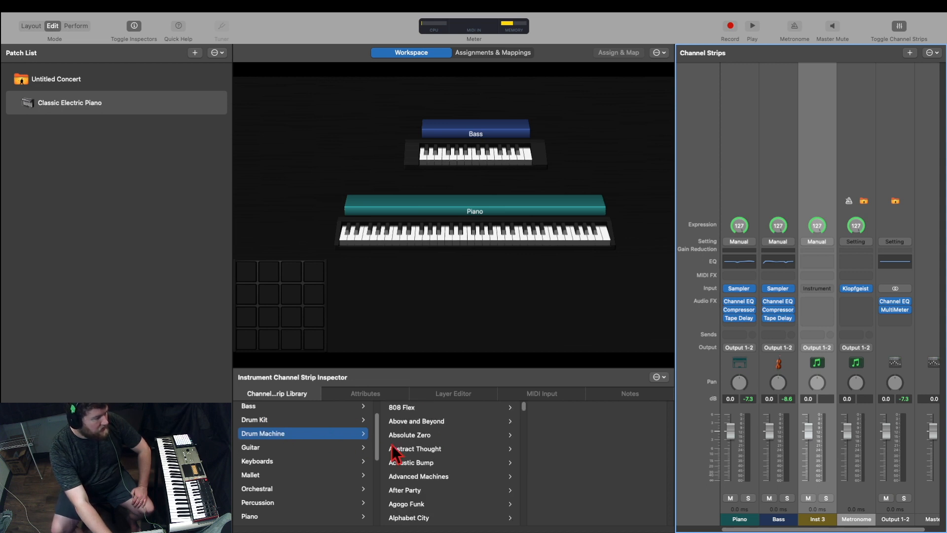
scroll(433, 454, "down", 3)
scroll(434, 456, "up", 3)
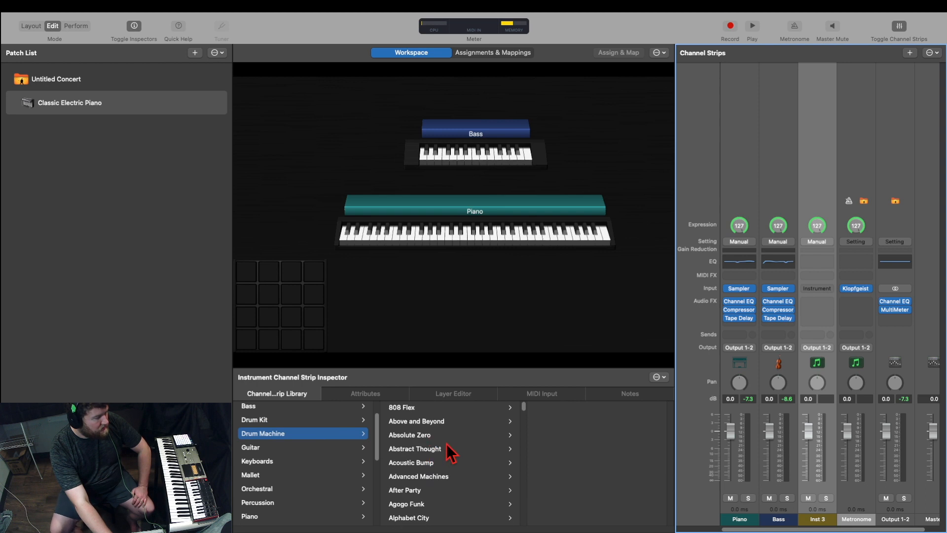
left_click(416, 407)
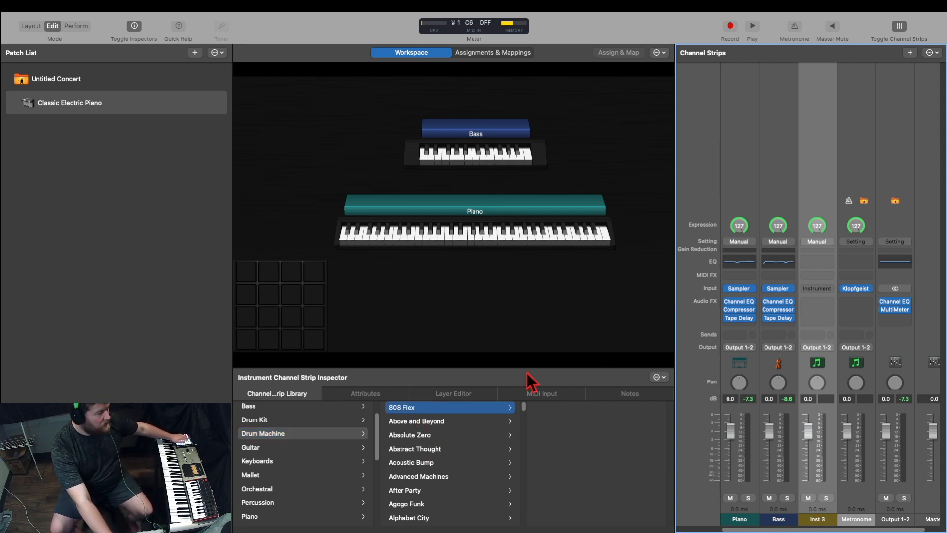
left_click(823, 288)
left_click(810, 160)
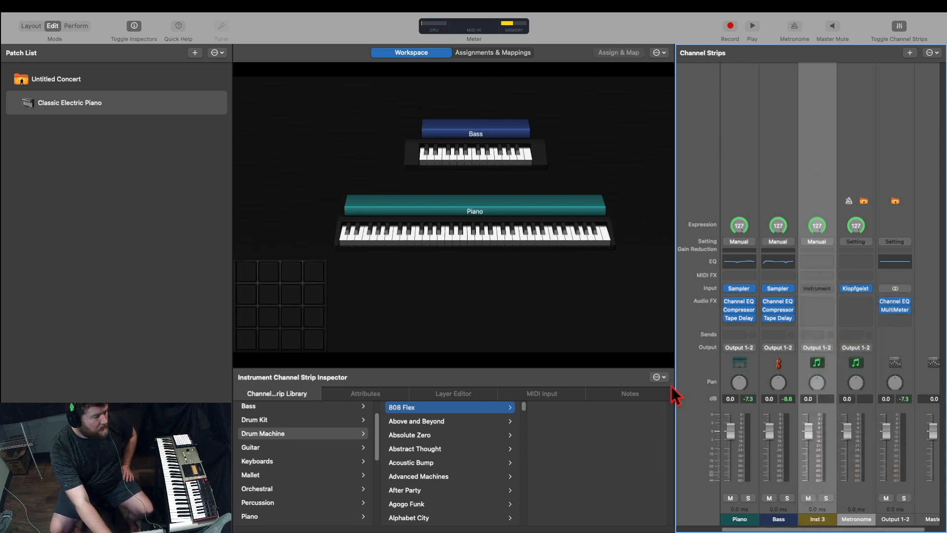
- Set the Inst 3 channel's MIDI input keyboard to Port1 YAMAHA UX16 (1)
left_click(564, 394)
left_click(368, 417)
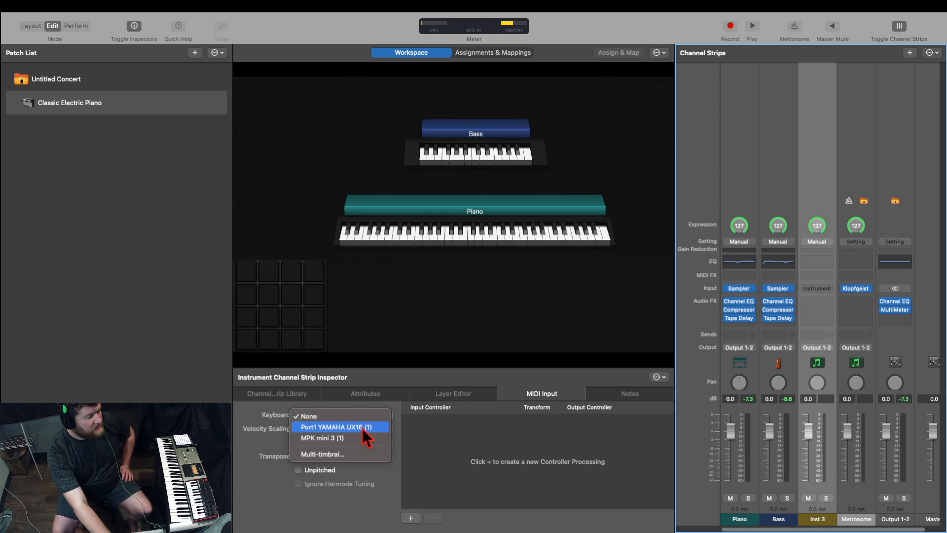
left_click(362, 425)
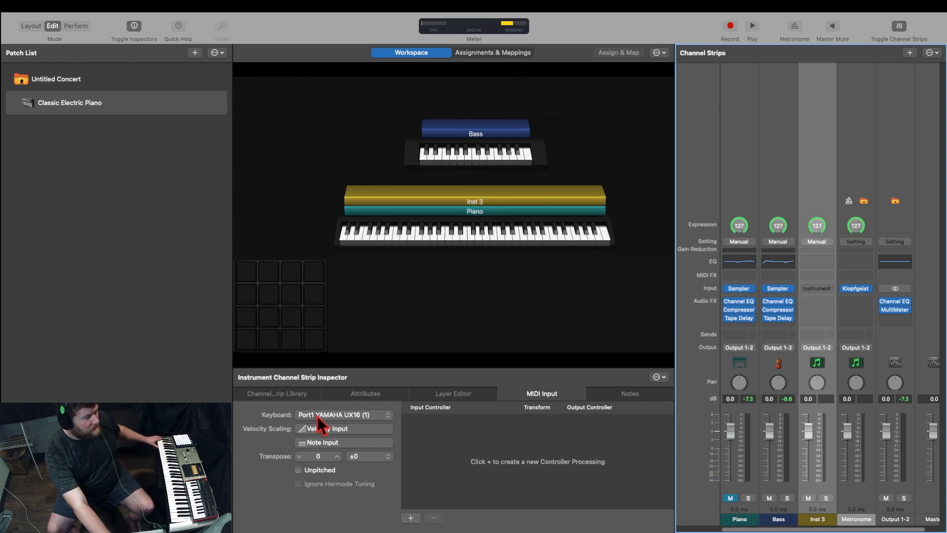
- Load the Blue Ridge setting from the library's Drum Kit category onto the Inst 3 channel
left_click(305, 397)
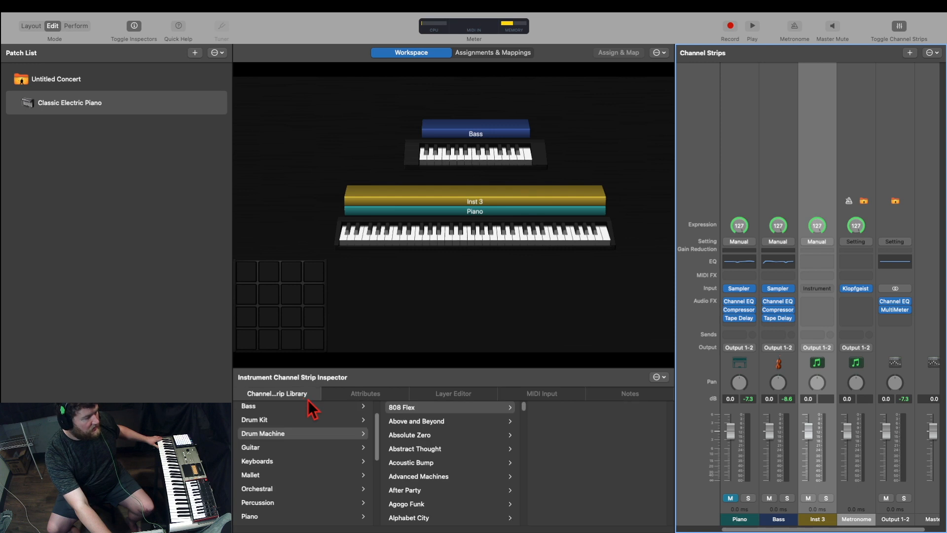
left_click(434, 447)
left_click(428, 425)
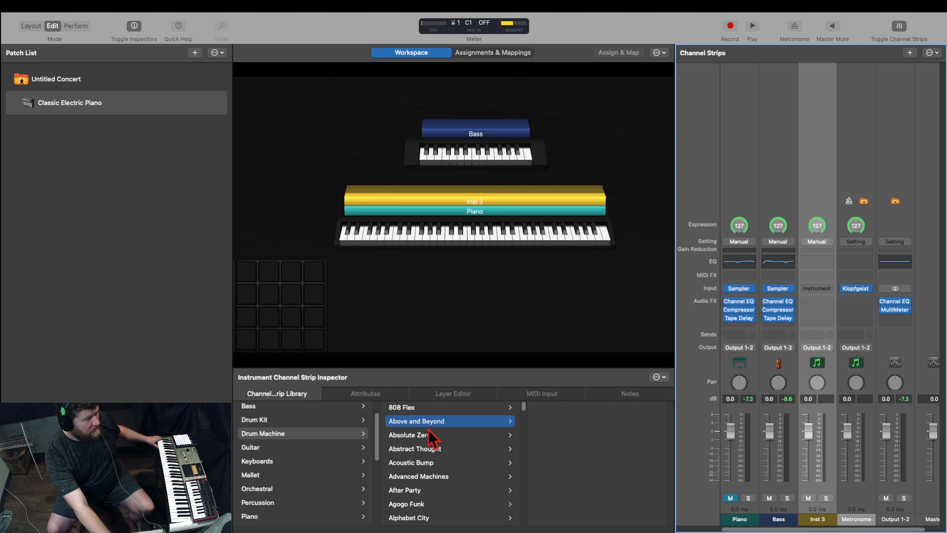
left_click(293, 422)
left_click(425, 408)
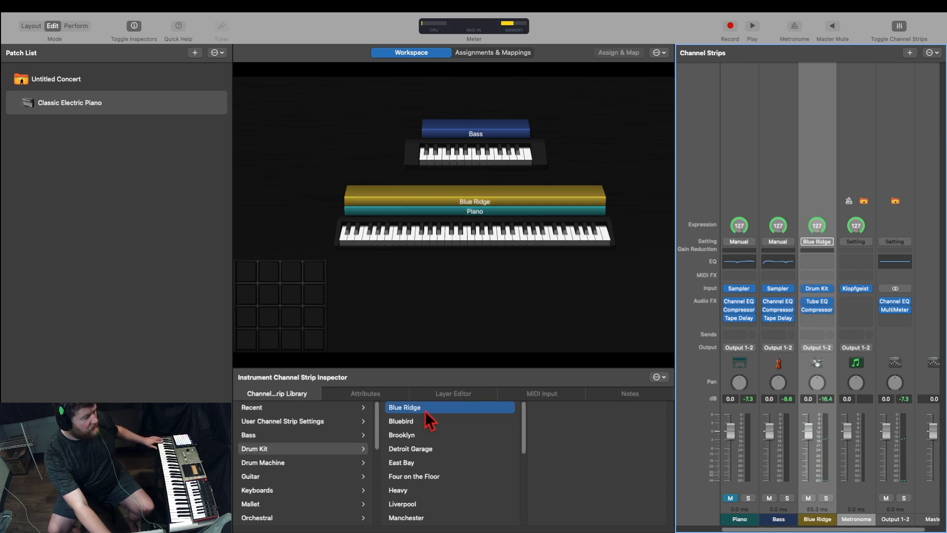
- Audition other Drum Kit settings on the third instrument channel, including Roots and Retro Rock
scroll(427, 434, "down", 10)
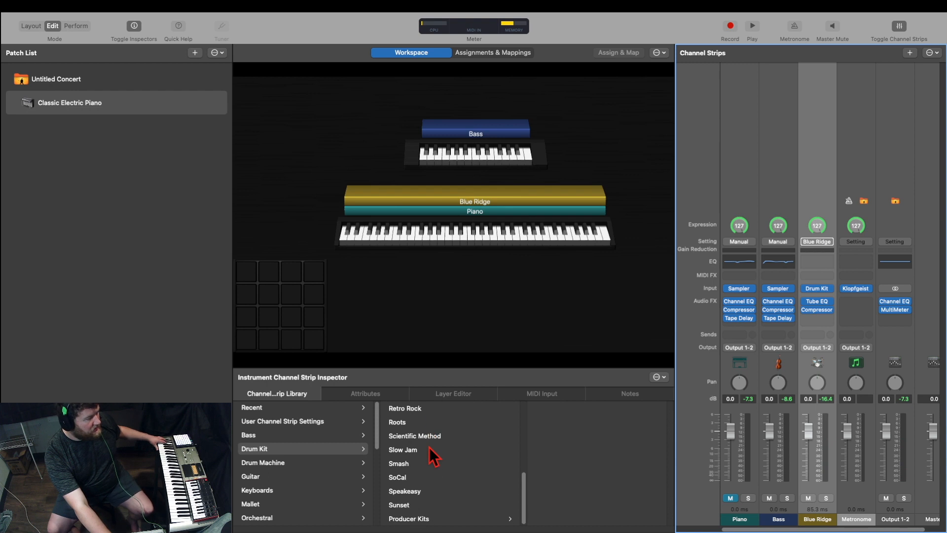
left_click(424, 449)
left_click(414, 505)
left_click(412, 507)
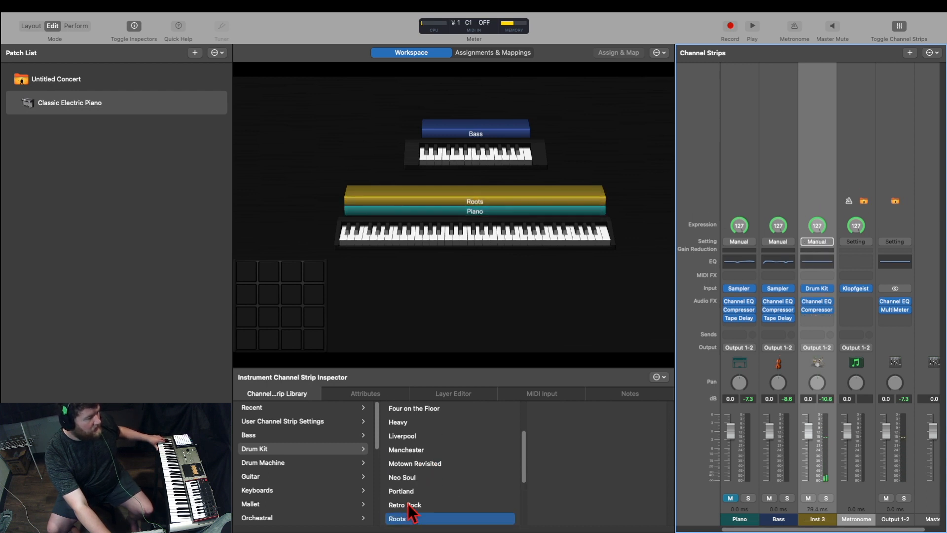
left_click(409, 504)
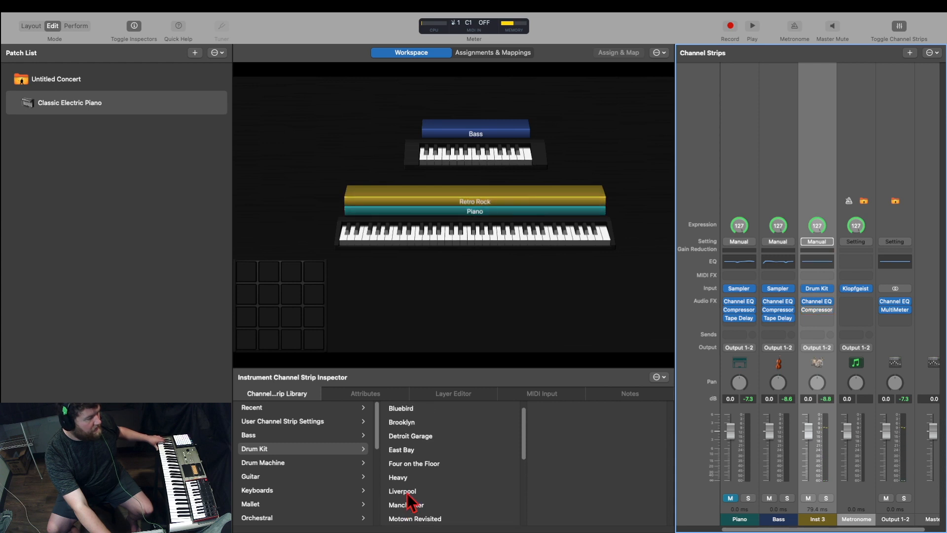
- Open the 8-Bit+ group in Producer Kits and try its Tom High and full 8-Bit+ settings
scroll(411, 499, "down", 5)
left_click(419, 518)
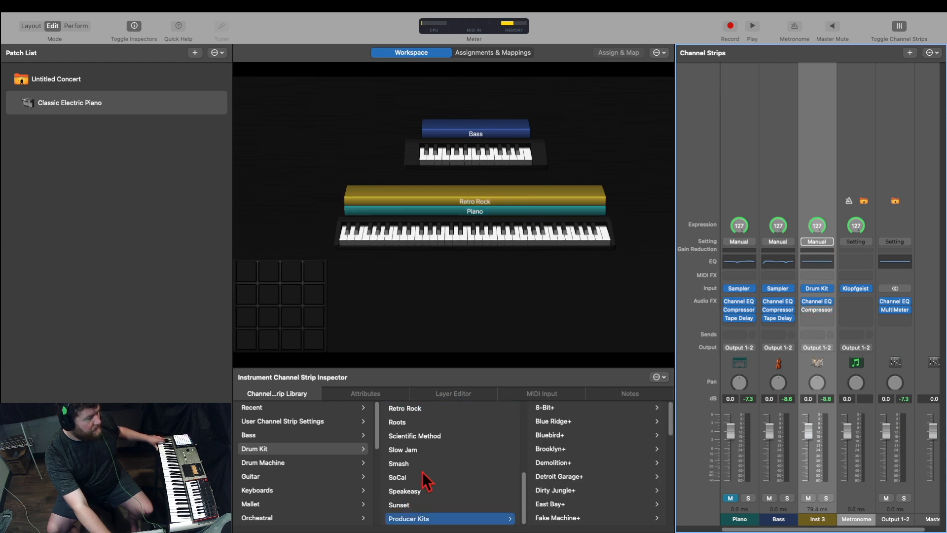
scroll(423, 481, "up", 10)
left_click(562, 408)
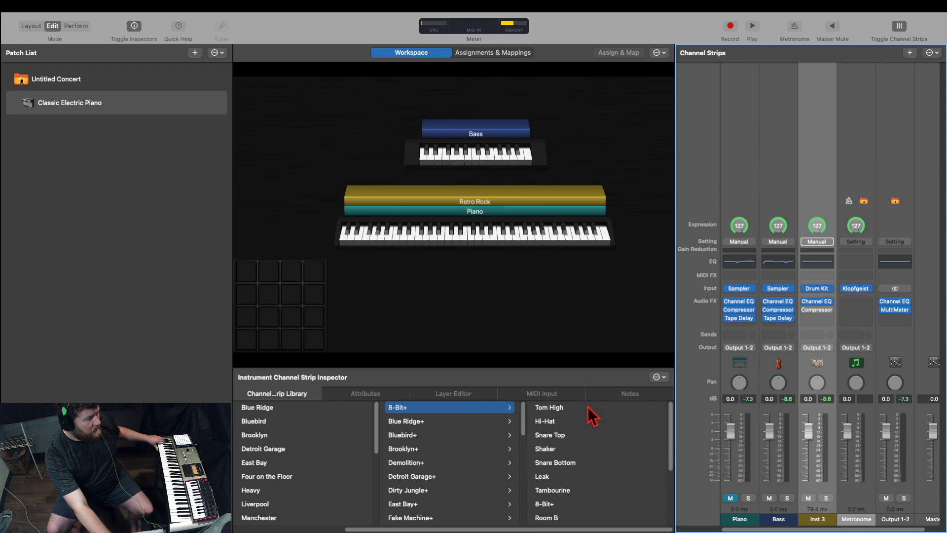
left_click(581, 407)
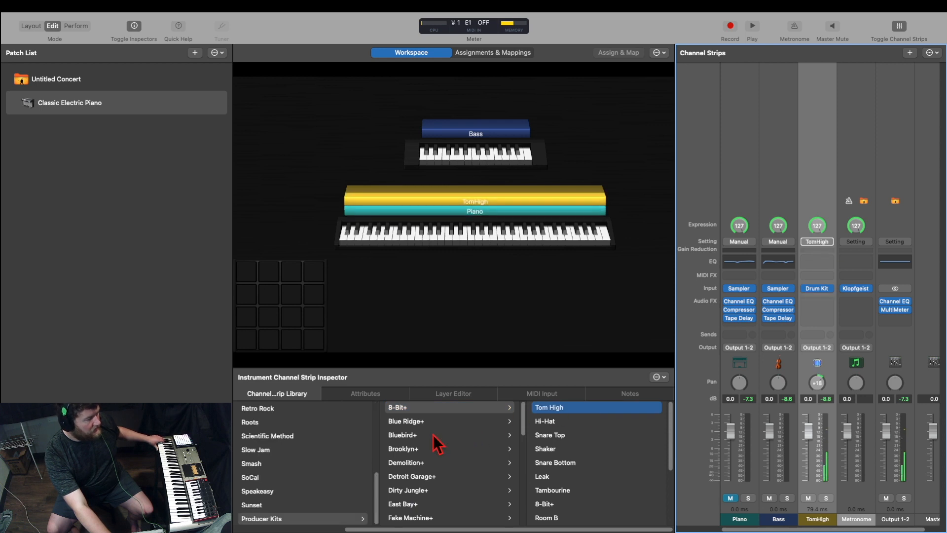
left_click(560, 489)
left_click(565, 506)
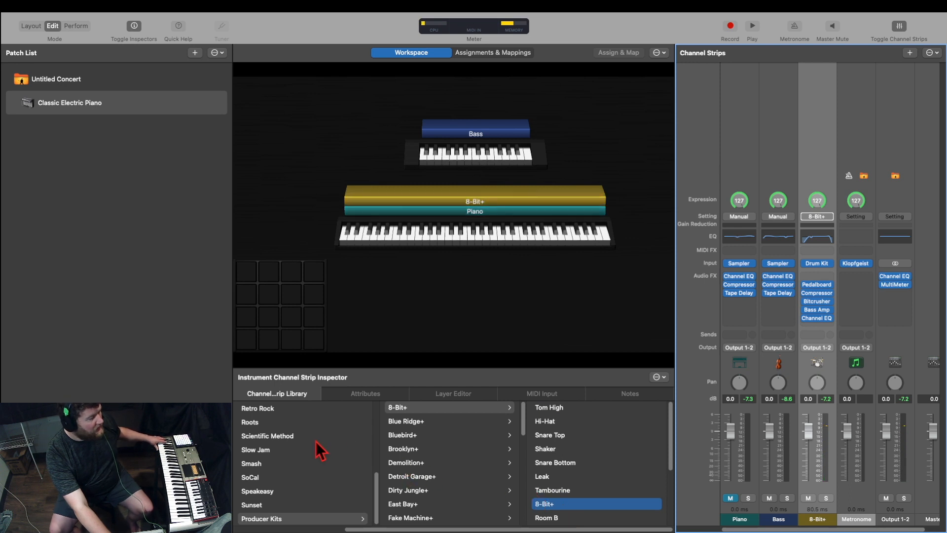
- Switch the drum channel back to the Blue Ridge kit and set its MIDI input keyboard to None
scroll(318, 449, "up", 5)
left_click(280, 409)
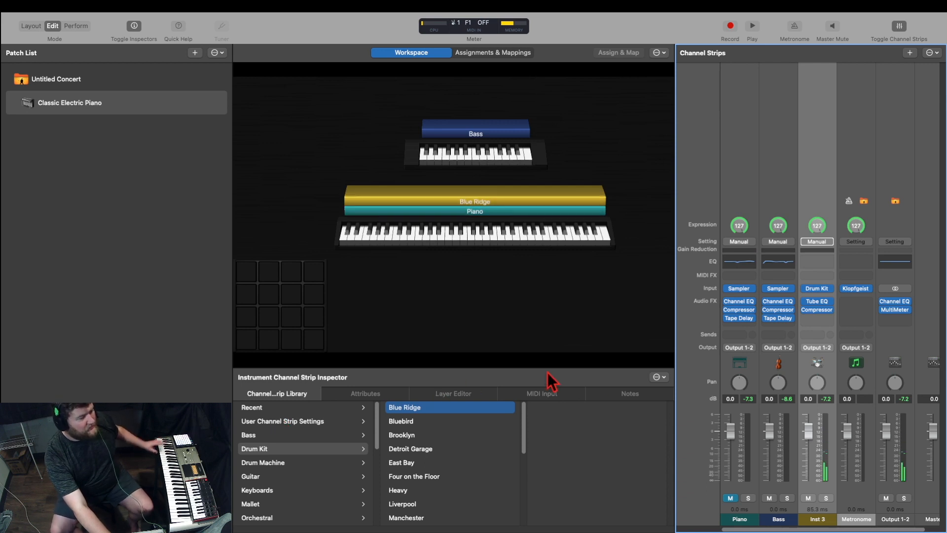
left_click(538, 393)
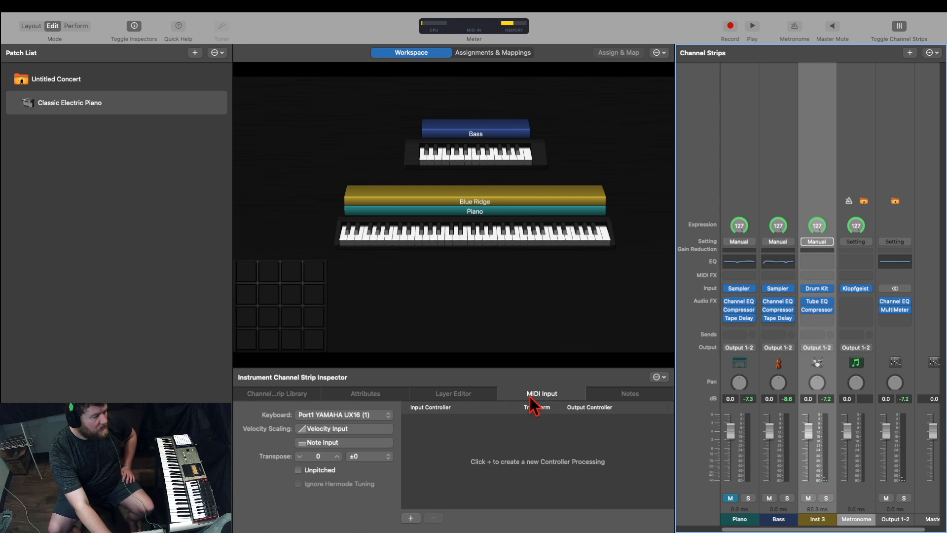
left_click(369, 415)
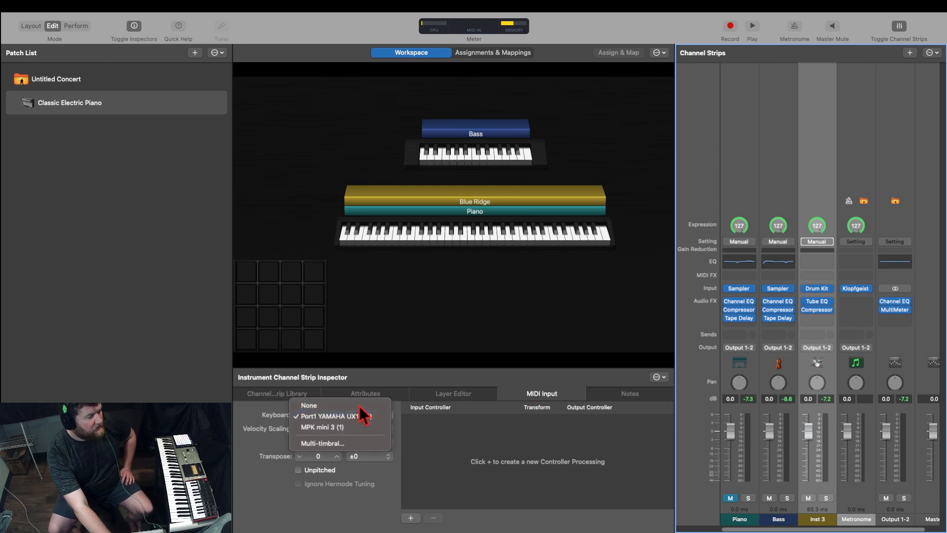
left_click(365, 402)
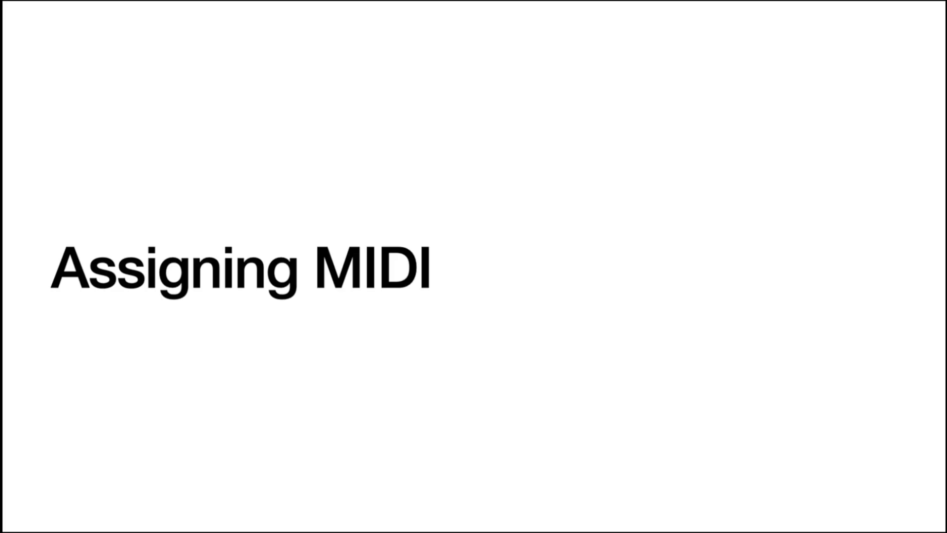
key("Right")
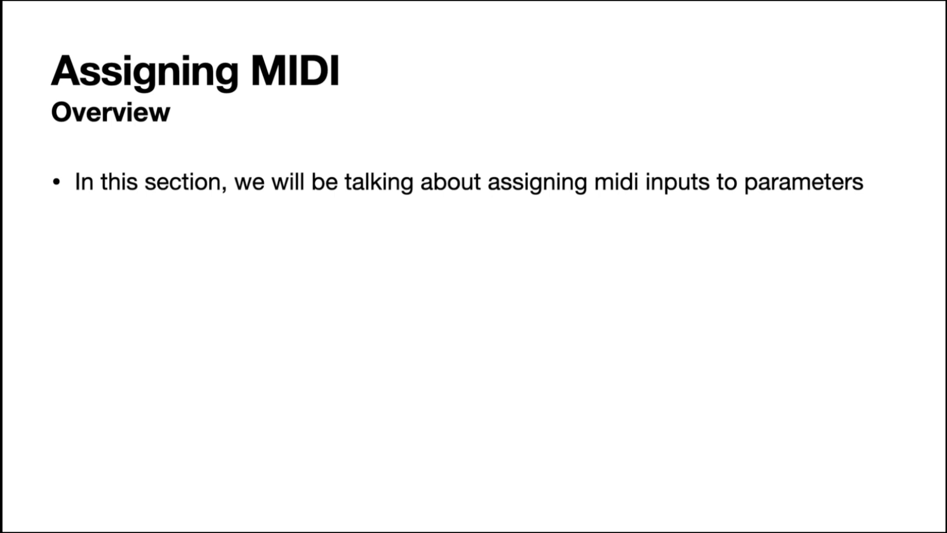
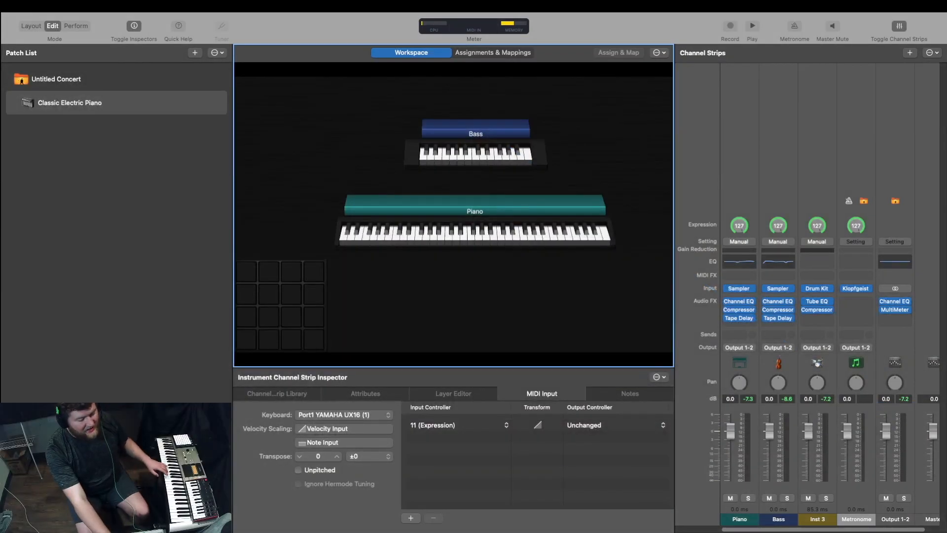
- Try to apply the descending linear preset in the open velocity graph and move the graph window aside
left_click(644, 137)
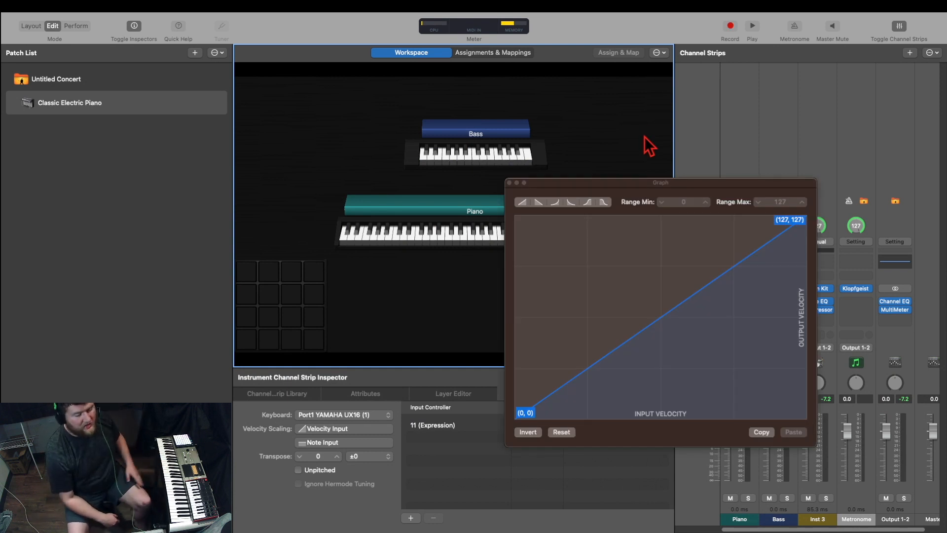
left_click(538, 202)
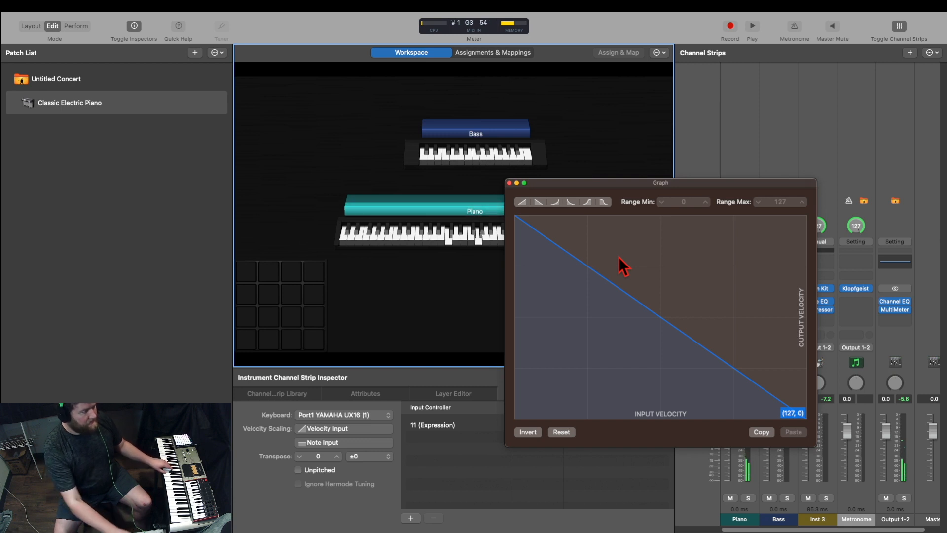
left_click_drag(660, 183, 512, 129)
- Apply the descending linear preset to the Piano channel's Velocity Input curve and move the graph window off the keyboards
left_click(724, 95)
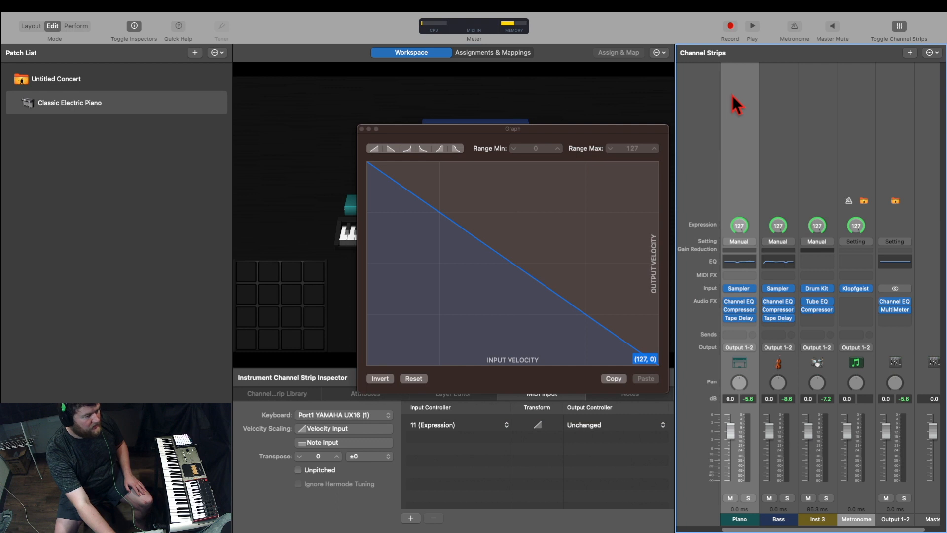
left_click(361, 130)
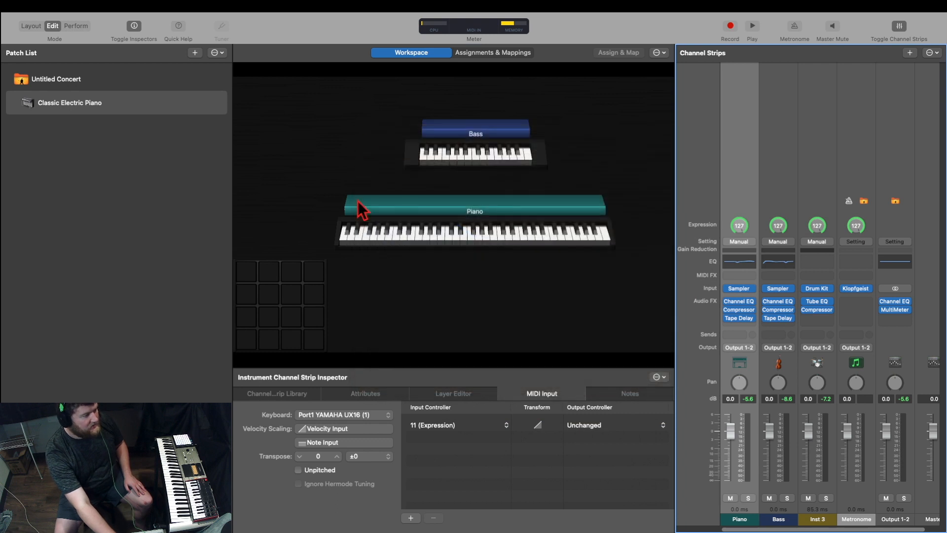
left_click(344, 426)
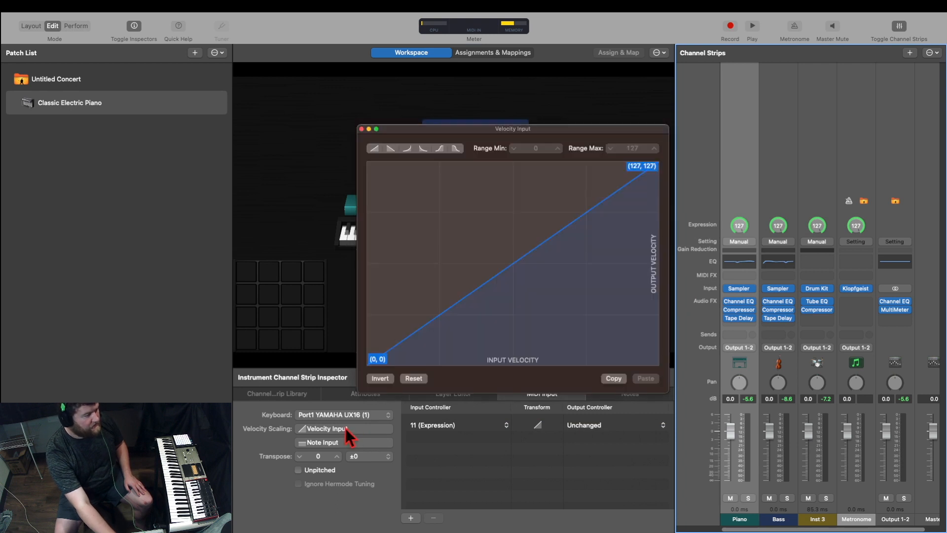
left_click(391, 149)
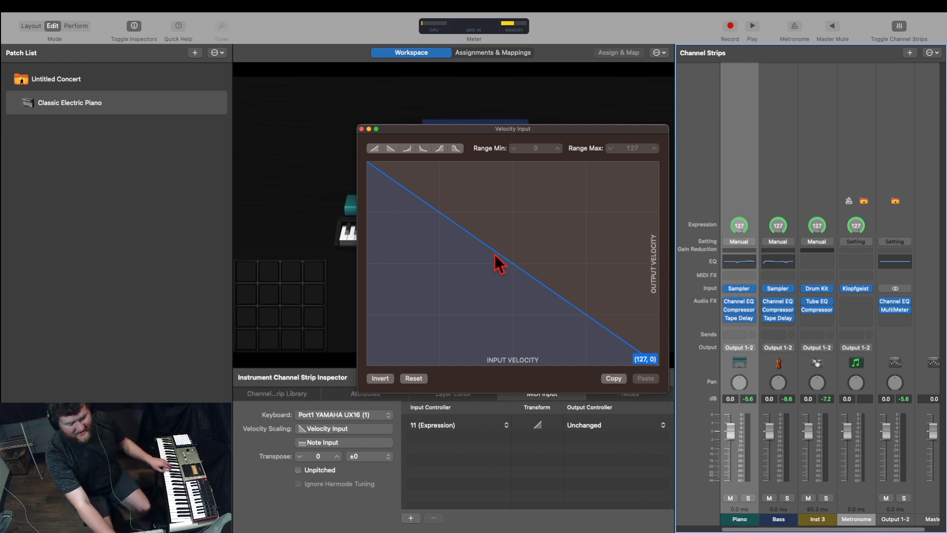
left_click_drag(493, 130, 673, 137)
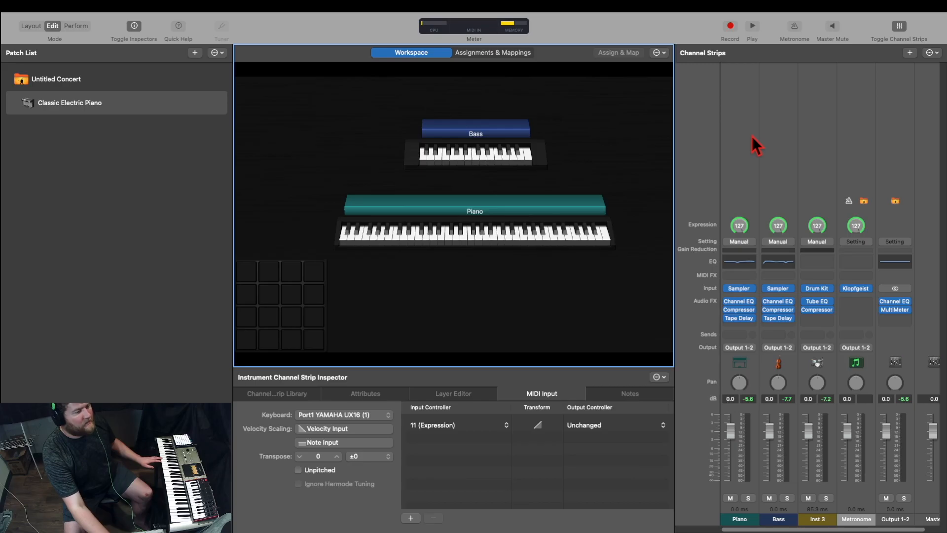
- Open the Piano channel's Velocity Input graph and raise the whole curve to a flat output velocity of 127
left_click(740, 148)
left_click(358, 427)
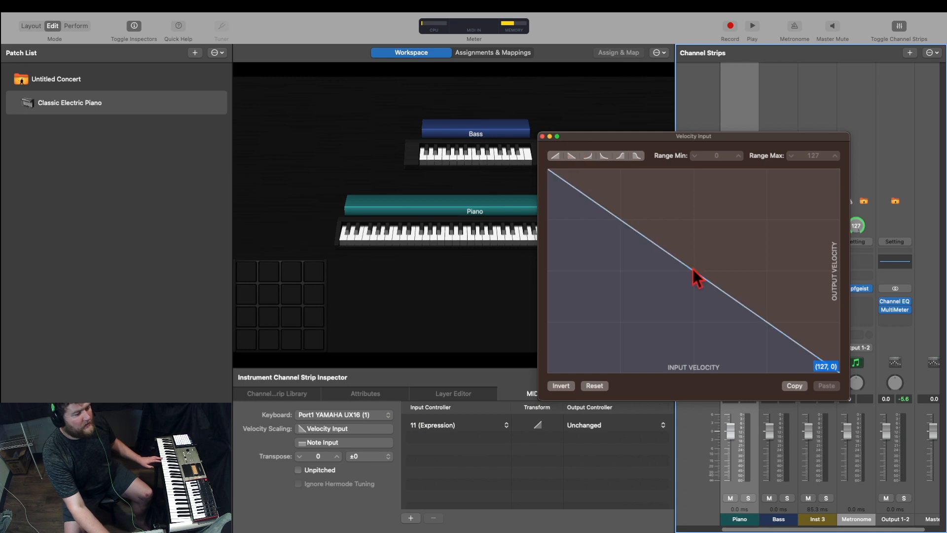
mouse_move(679, 264)
left_click_drag(678, 264, 868, 112)
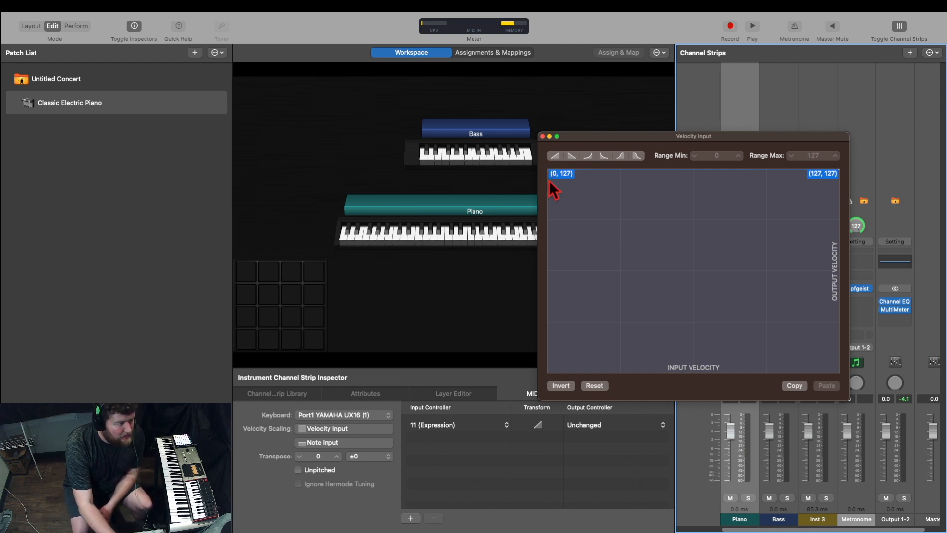
- Apply the ascending linear preset to the velocity curve and move both endpoints to an output velocity of 64
left_click(557, 156)
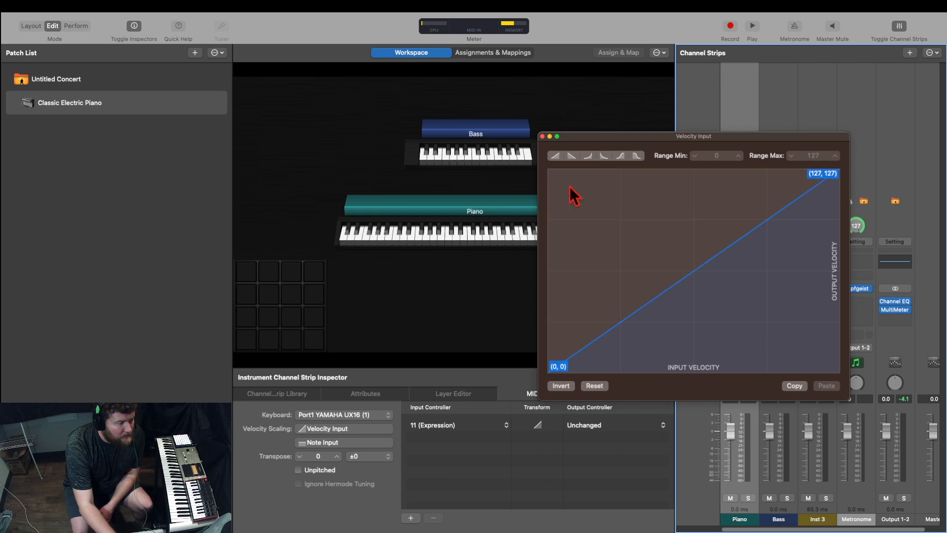
left_click_drag(661, 294, 543, 270)
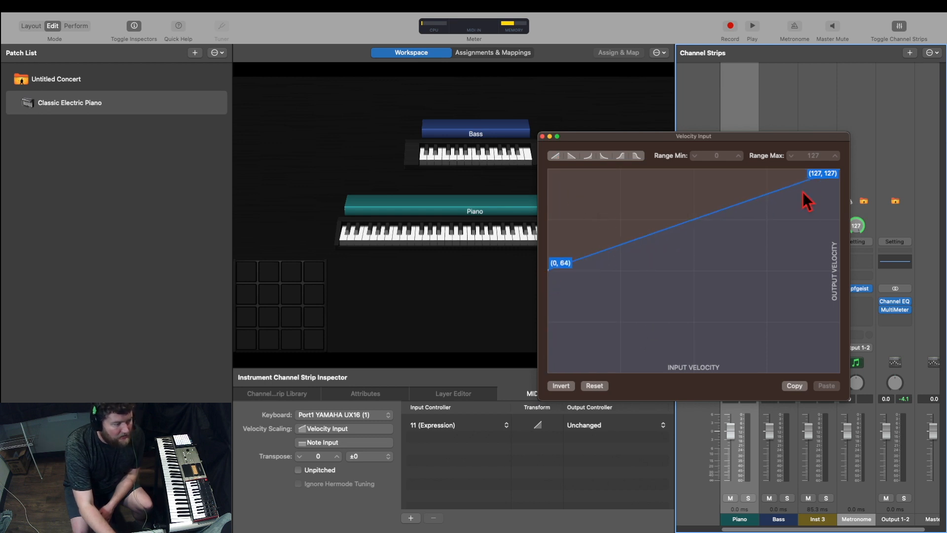
left_click_drag(837, 173, 844, 280)
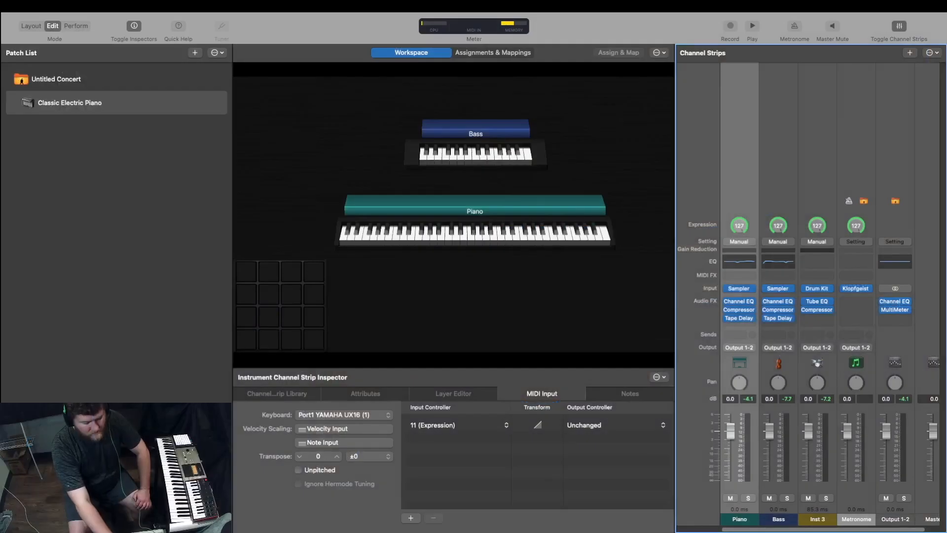
- Reopen the Piano's Velocity Input graph and raise its upper section to a node at (97, 109) and an endpoint at (127, 110)
left_click(360, 425)
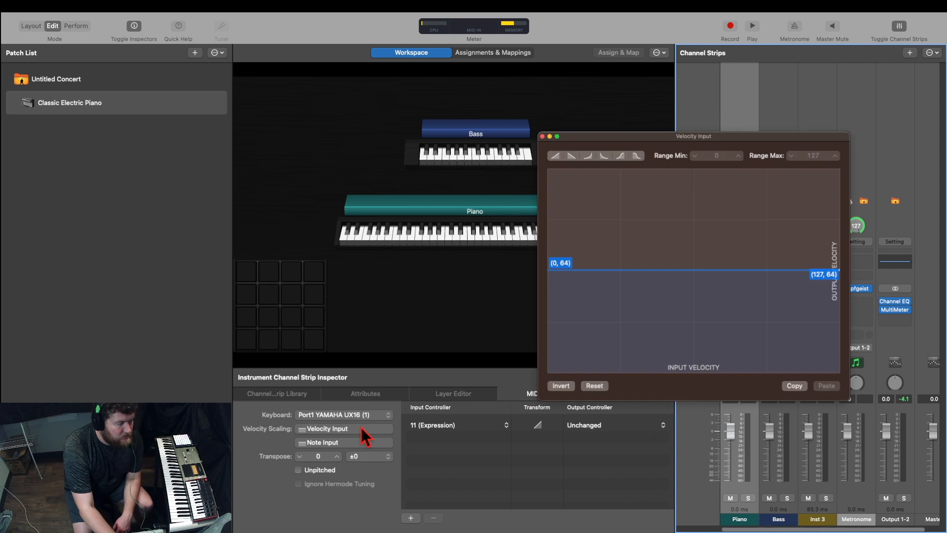
left_click(663, 269)
left_click_drag(664, 268, 851, 197)
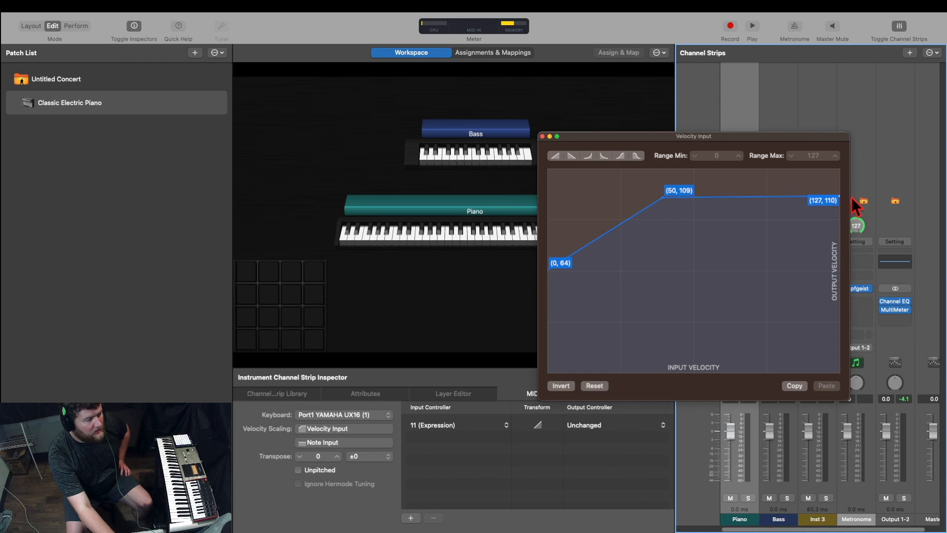
left_click_drag(662, 197, 770, 198)
- Add a node to the lower part of the velocity curve and flatten that section at output 10 up to input 32
left_click_drag(637, 241, 637, 270)
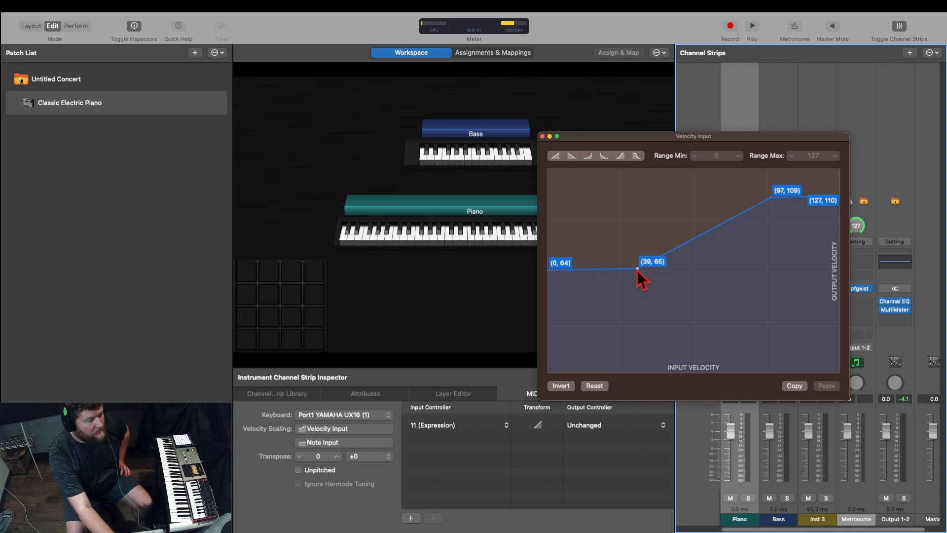
left_click_drag(649, 232, 531, 320)
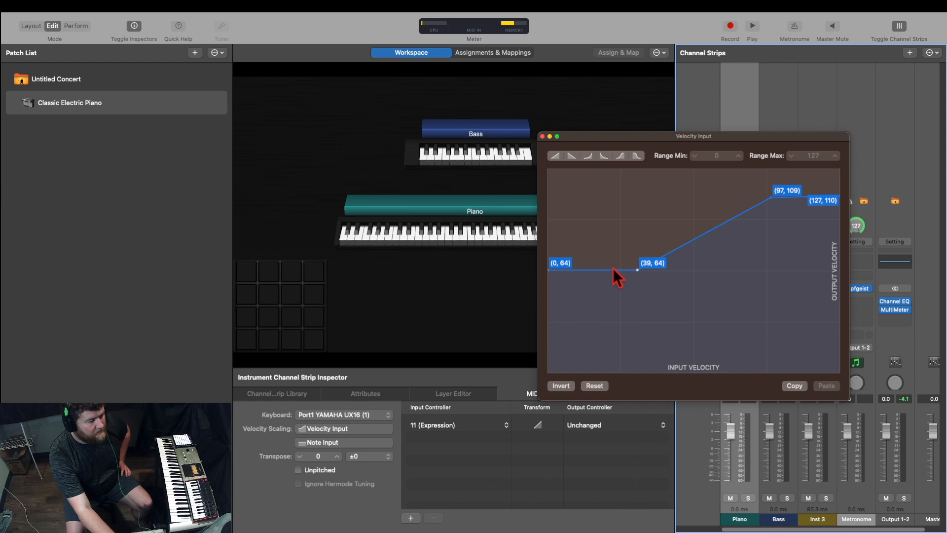
left_click_drag(612, 270, 608, 357)
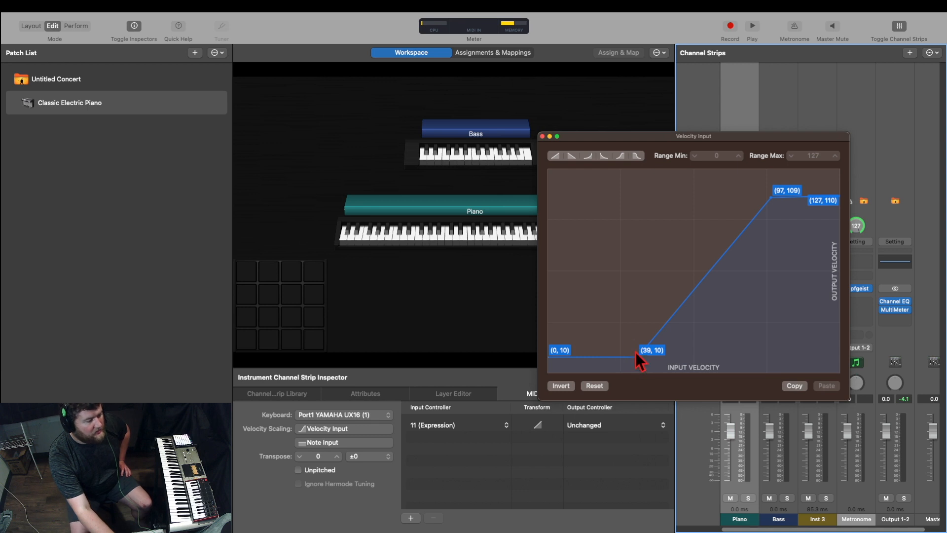
left_click_drag(638, 357, 621, 358)
- Shape a stepped velocity curve with nodes at (33, 32) and (64, 32), and raise the plateau between them
left_click_drag(770, 198, 623, 322)
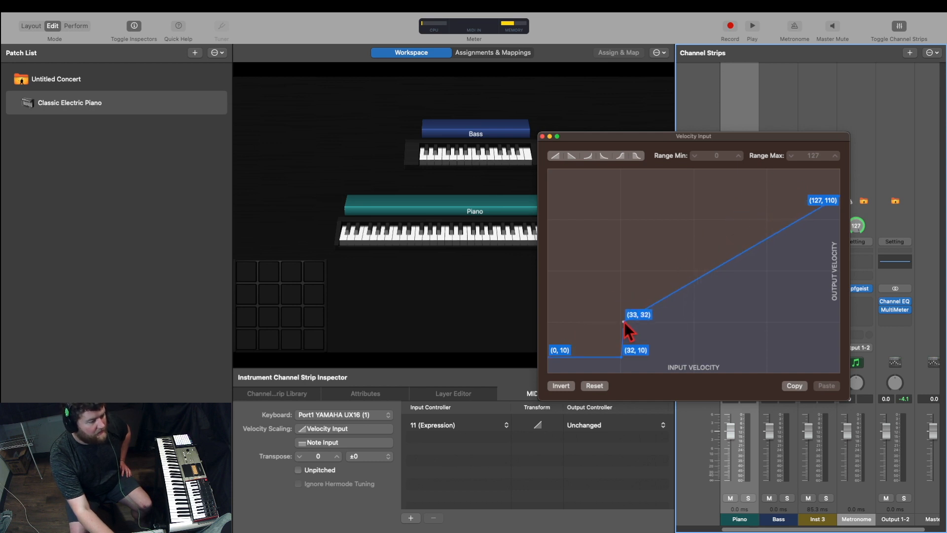
left_click_drag(813, 210, 688, 324)
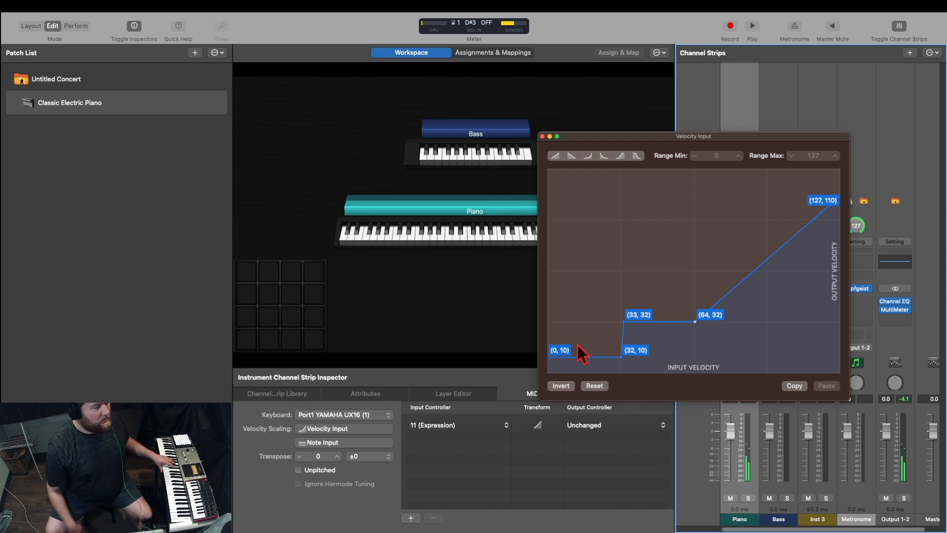
left_click_drag(609, 305, 738, 333)
left_click_drag(669, 321, 670, 257)
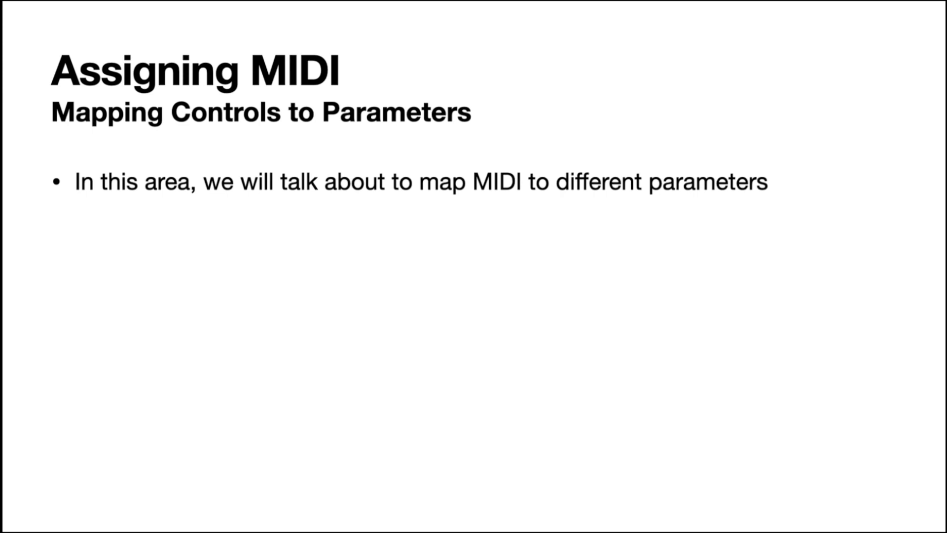
key("Right")
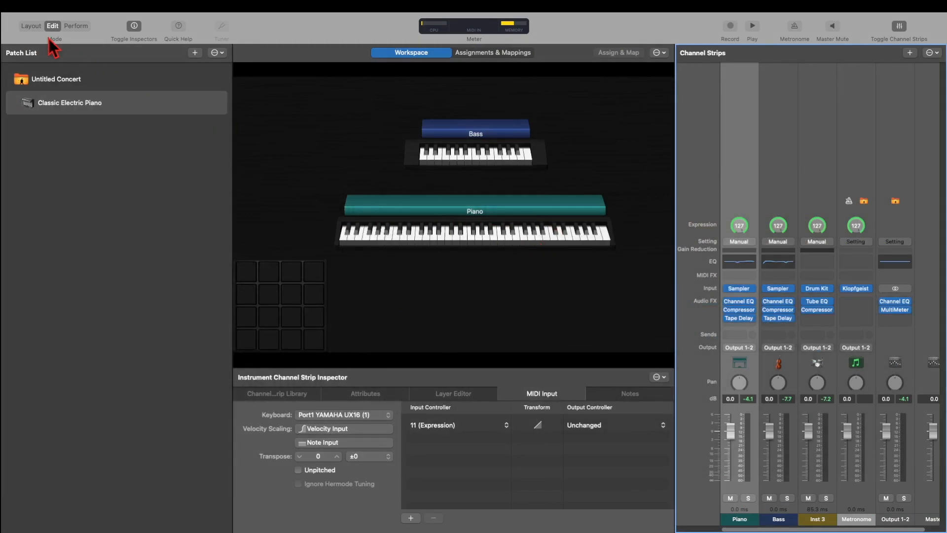
- Switch to Layout mode and add a Sustain pedal control below the lower keyboard in the layout
left_click(30, 26)
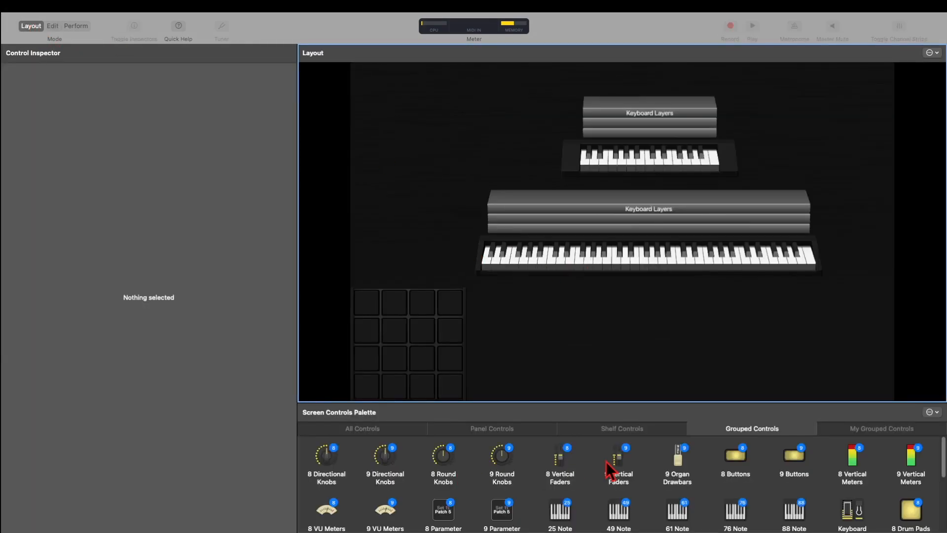
scroll(610, 468, "down", 5)
scroll(608, 471, "up", 5)
left_click(420, 432)
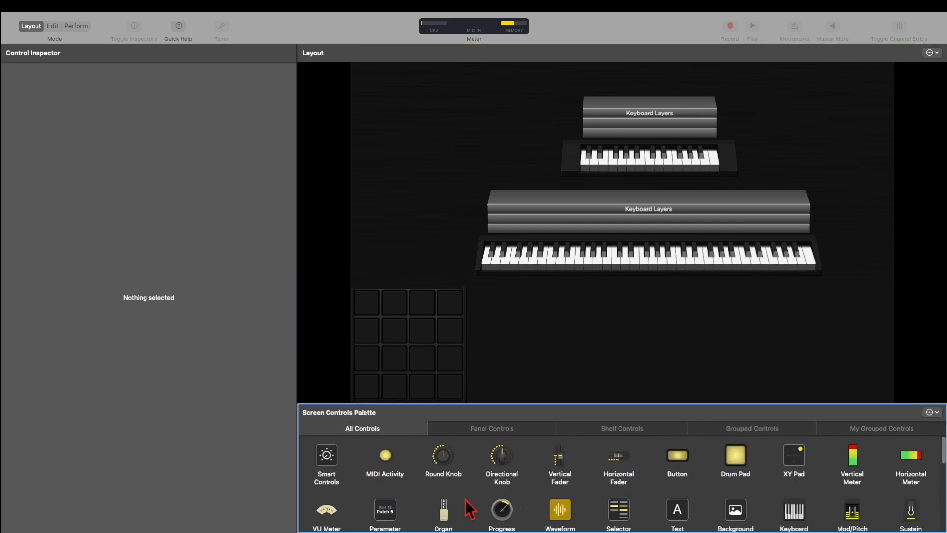
scroll(471, 508, "down", 2)
left_click_drag(910, 479, 662, 341)
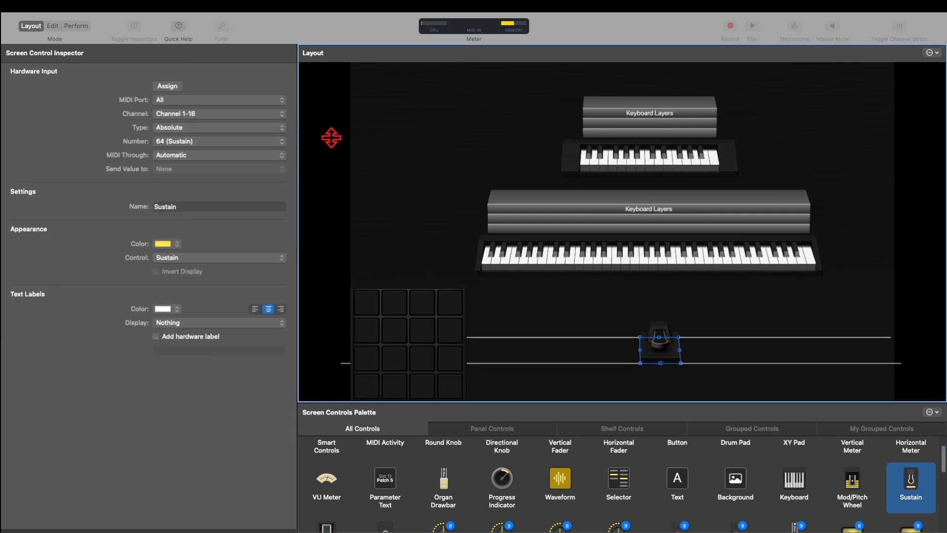
- Assign the physical sustain pedal to the Sustain control as Port1 YAMAHA UX16, Channel 2, 64 (Sustain), and switch to Edit mode
left_click(177, 87)
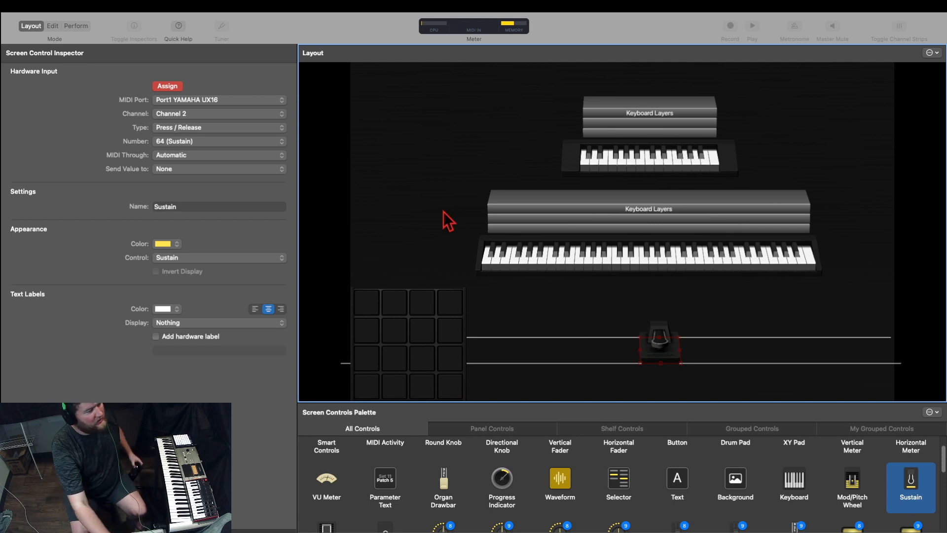
left_click(162, 87)
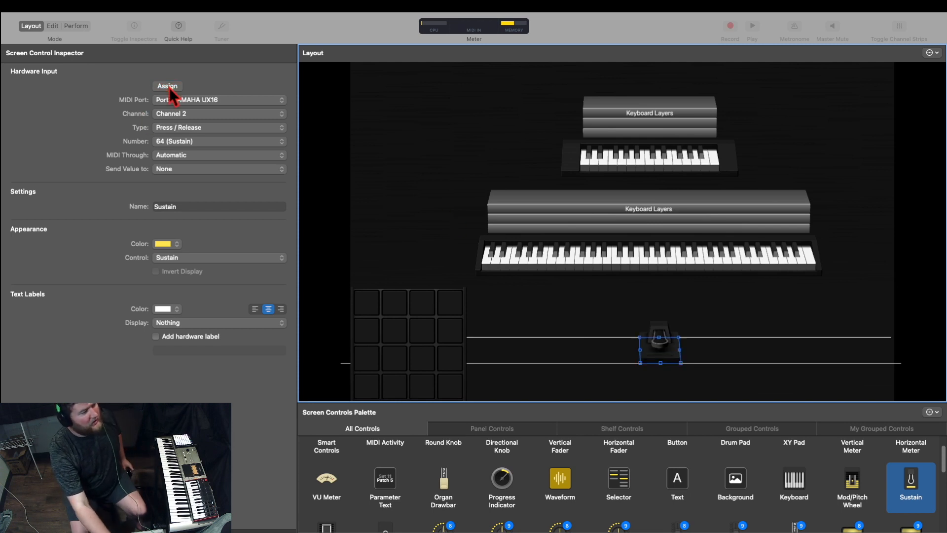
left_click(54, 27)
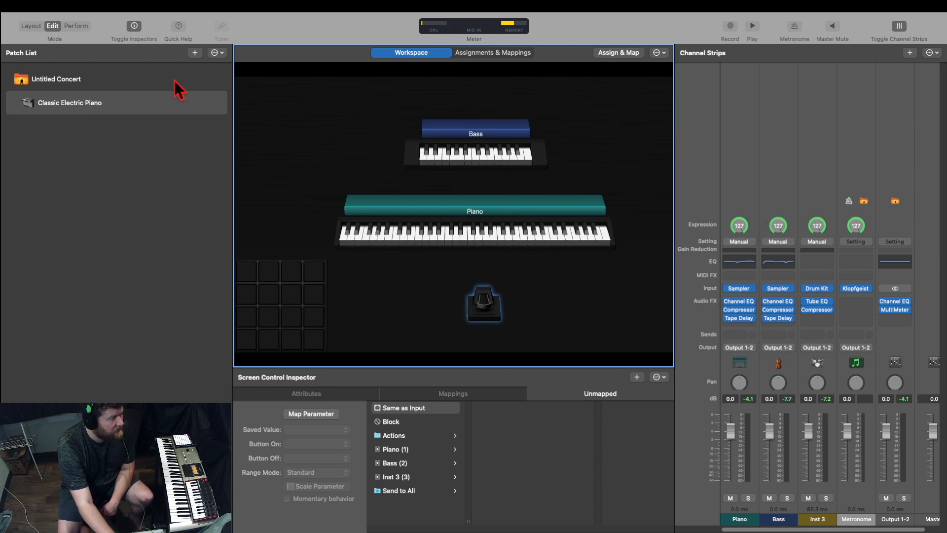
- Return to Layout mode and add a Foot Pedal control beside the sustain pedal
left_click(31, 26)
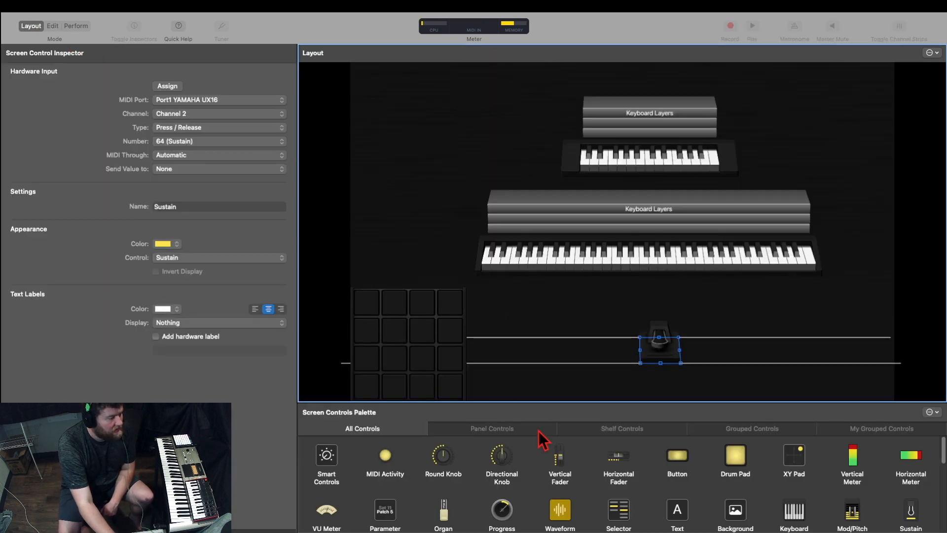
scroll(707, 466, "down", 2)
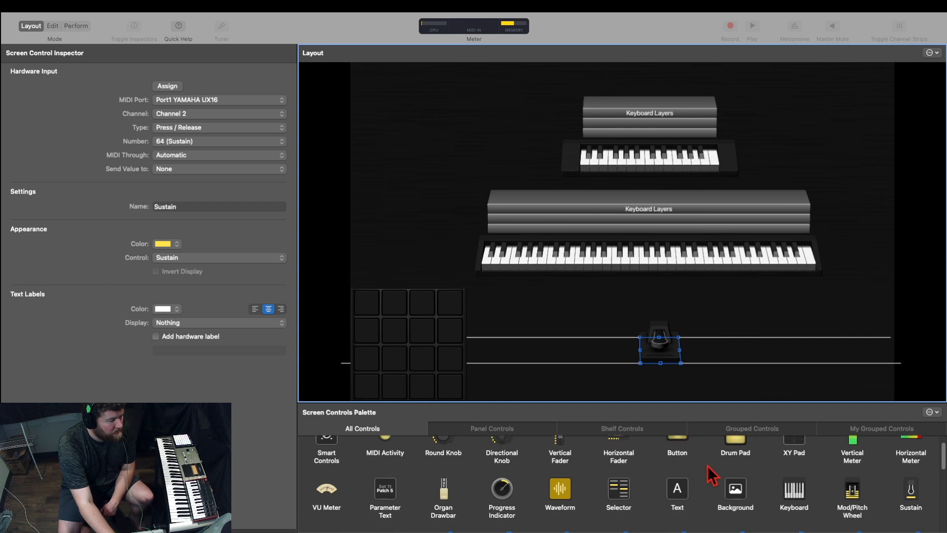
scroll(707, 466, "up", 2)
scroll(711, 468, "down", 5)
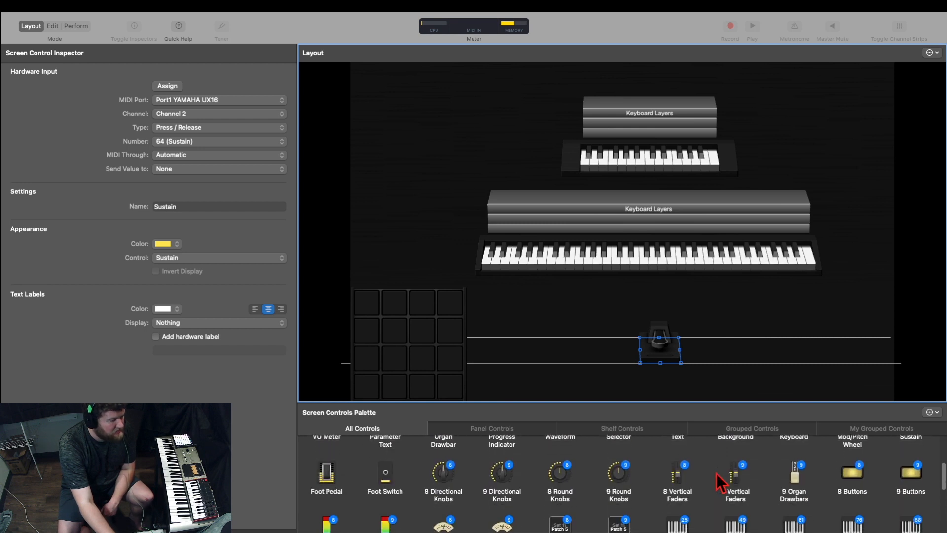
scroll(716, 472, "up", 5)
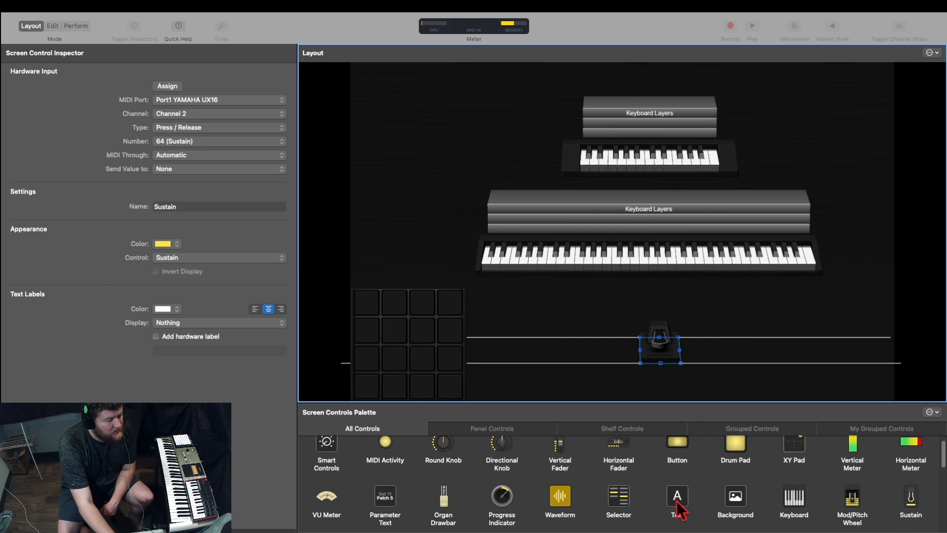
scroll(678, 506, "up", 1)
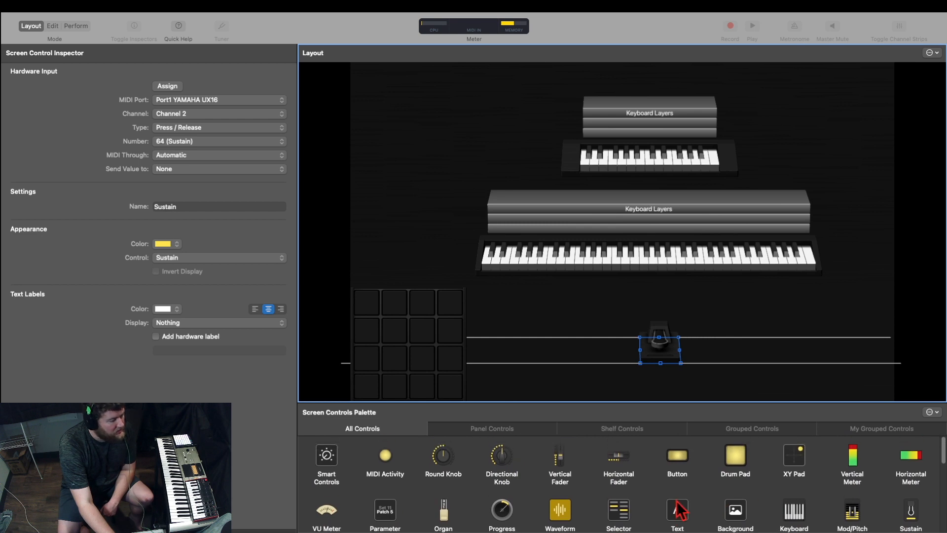
scroll(575, 473, "down", 6)
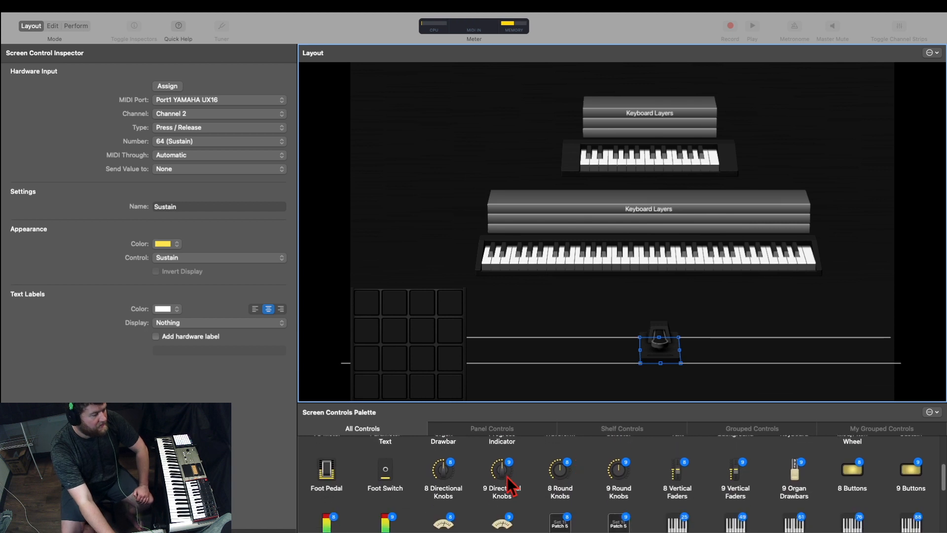
left_click_drag(326, 476, 735, 350)
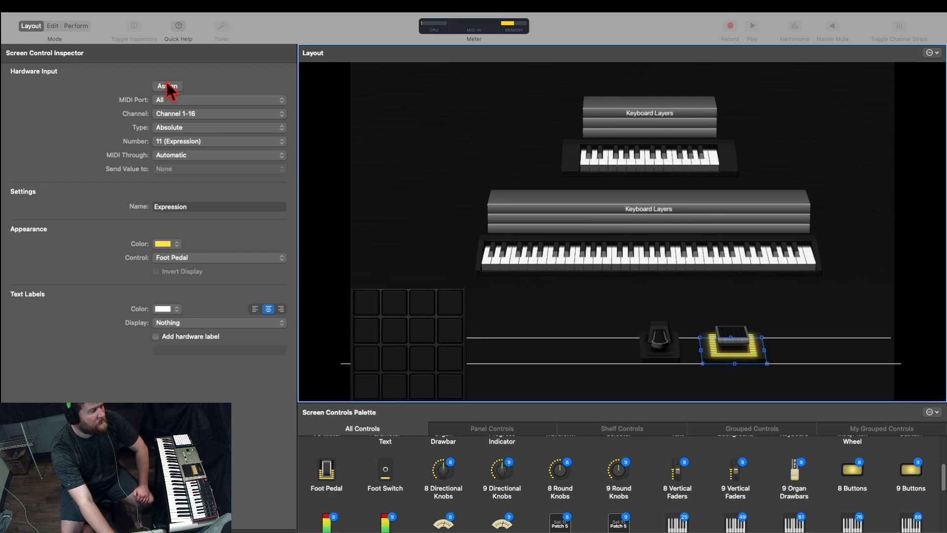
- Switch to Edit mode and map the sustain pedal to the Piano channel's MIDI Controller 64 (Sustain)
left_click(52, 25)
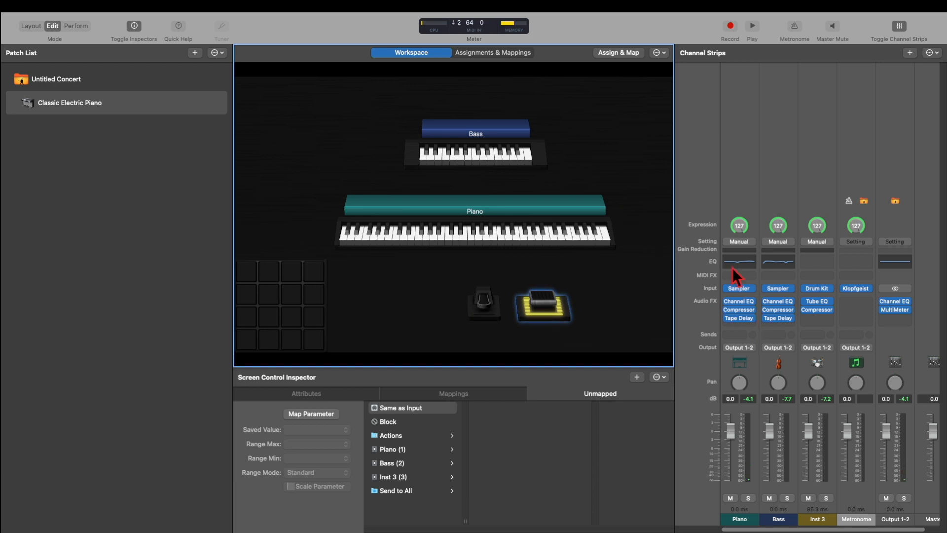
left_click(485, 309)
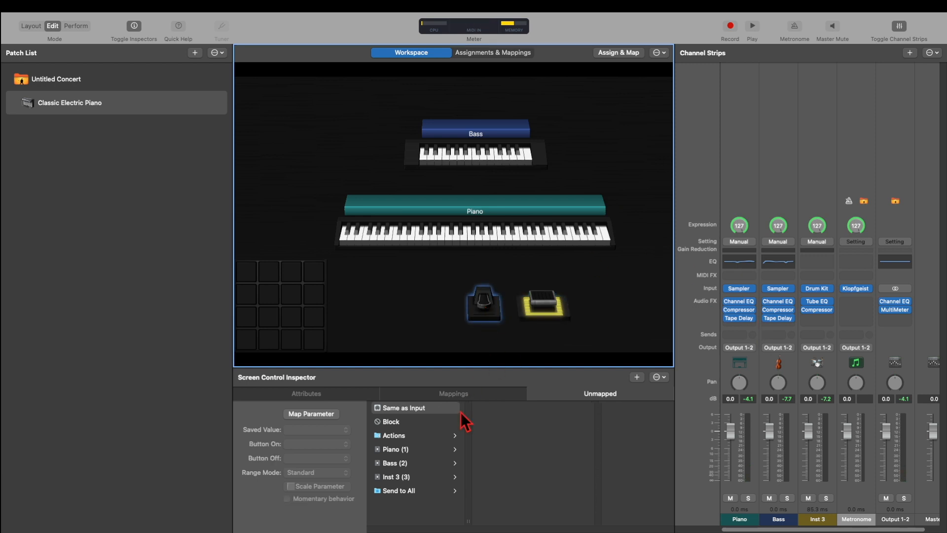
left_click(426, 450)
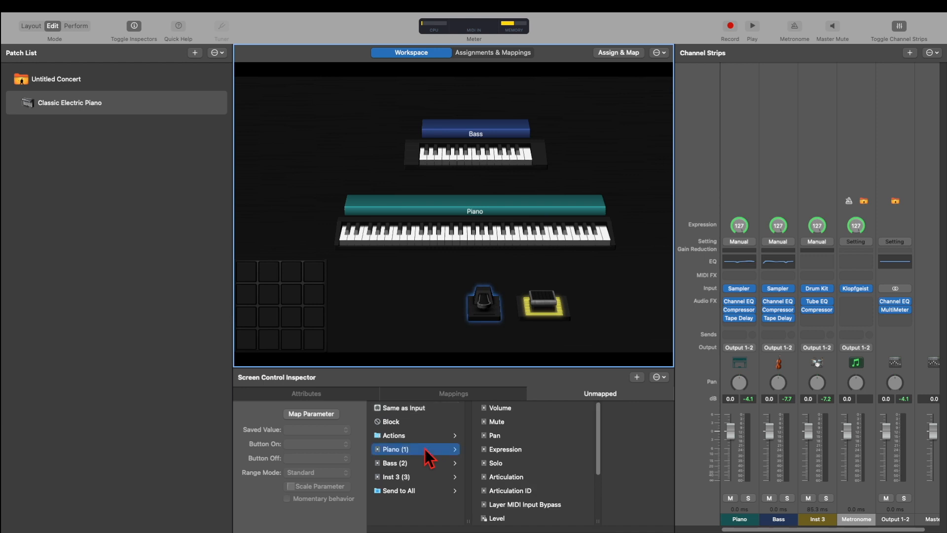
scroll(517, 455, "down", 3)
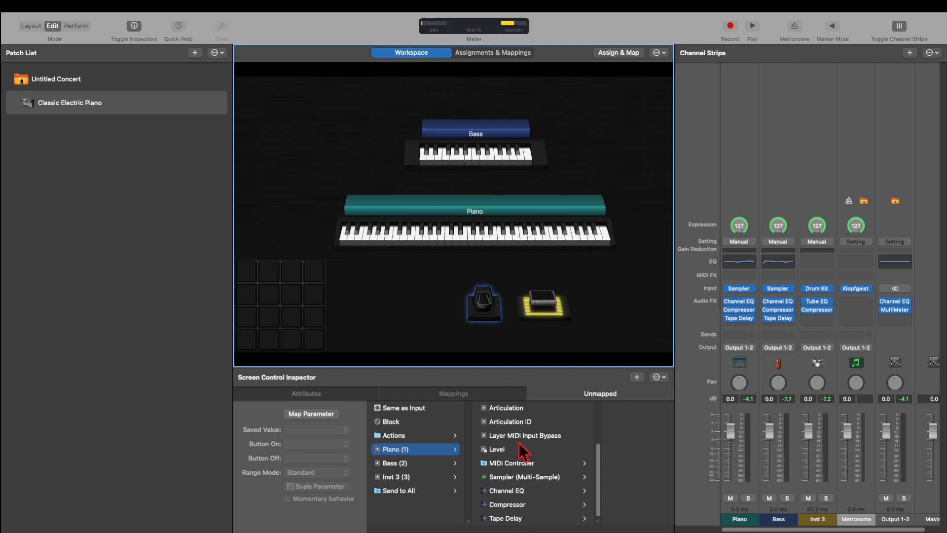
left_click(519, 463)
scroll(607, 442, "down", 5)
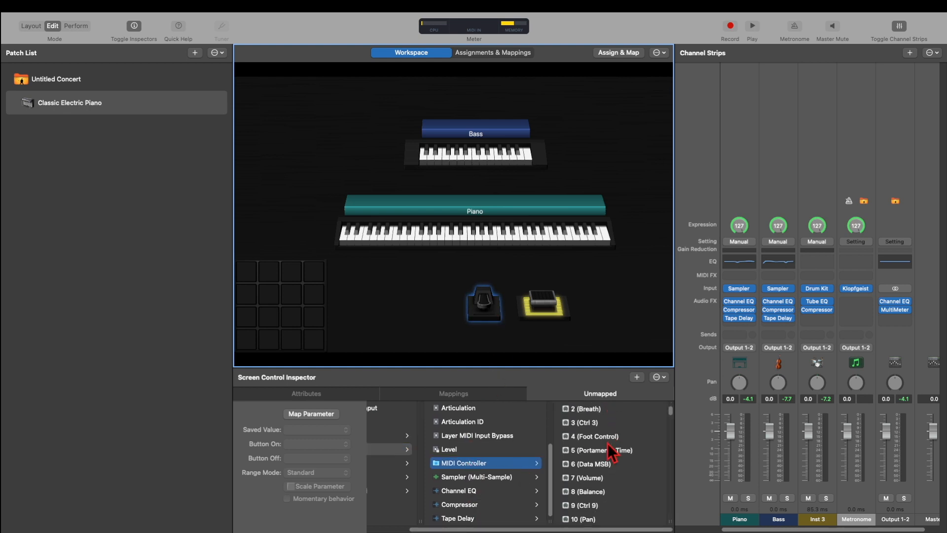
scroll(608, 443, "down", 6)
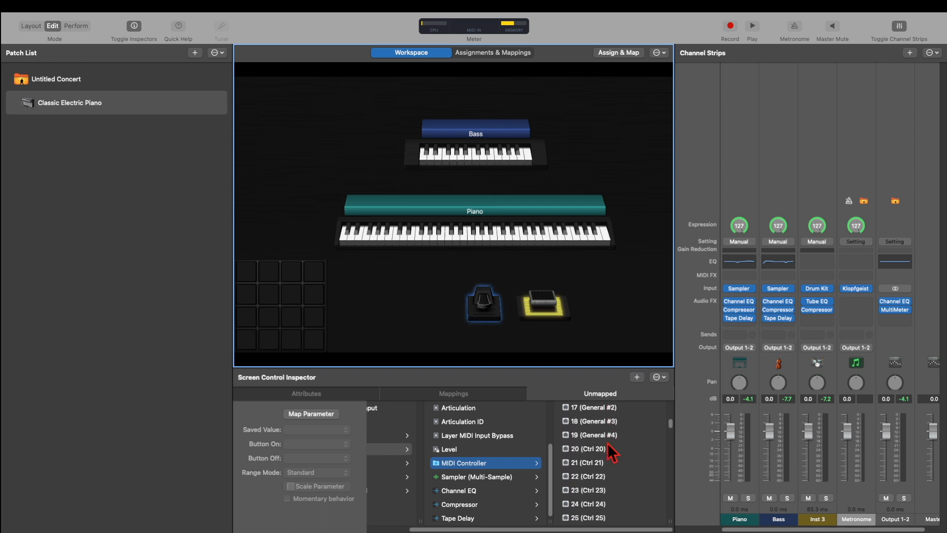
scroll(607, 443, "down", 5)
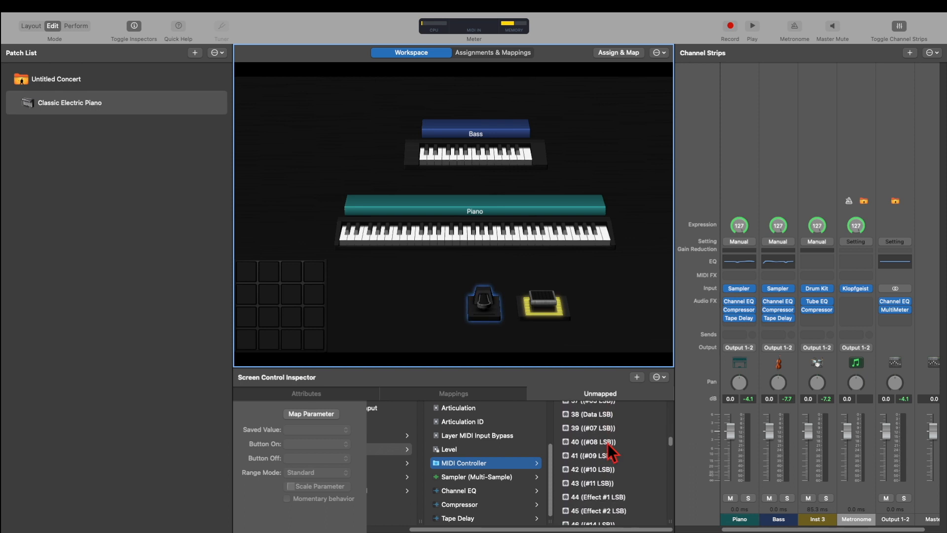
scroll(608, 442, "down", 5)
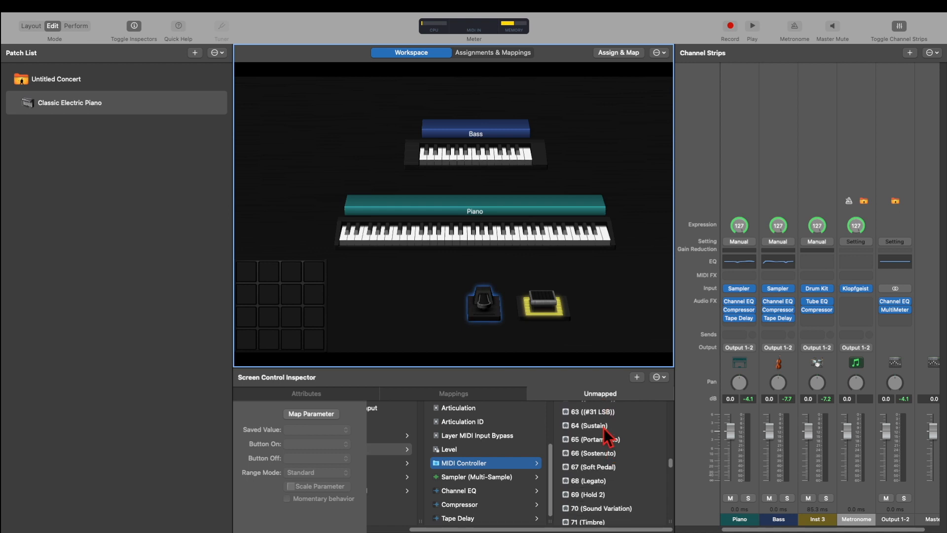
left_click(602, 427)
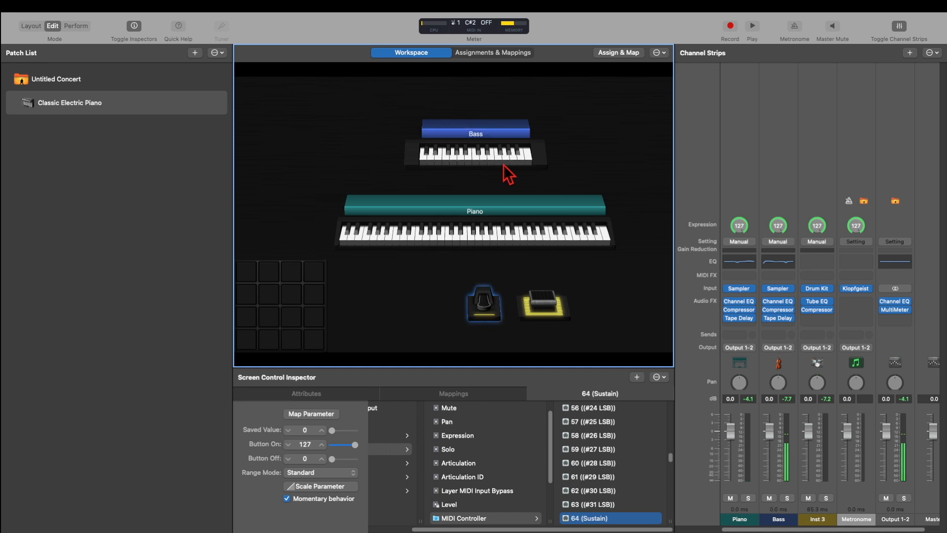
- Add a second mapping to the sustain pedal, targeting the Bass channel's MIDI Controller 64 (Sustain)
left_click(636, 376)
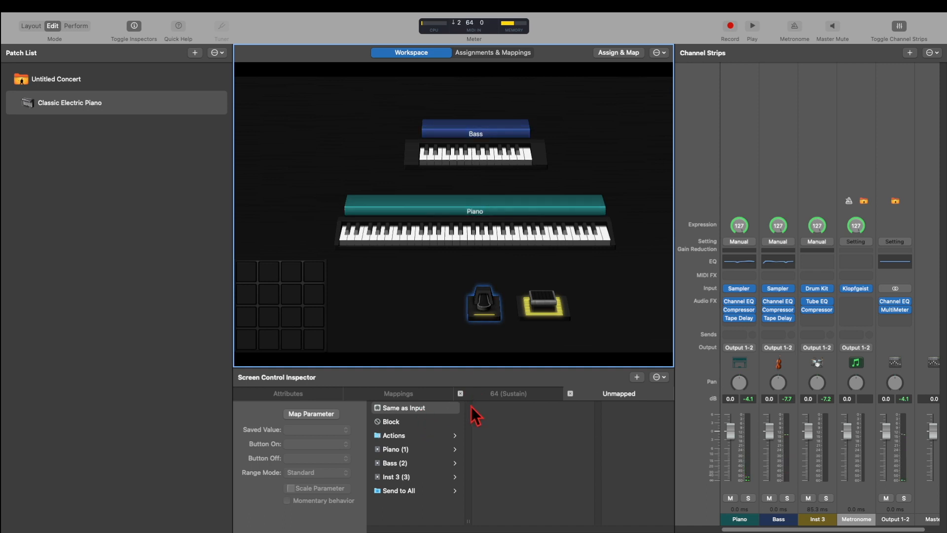
left_click(421, 452)
left_click(418, 463)
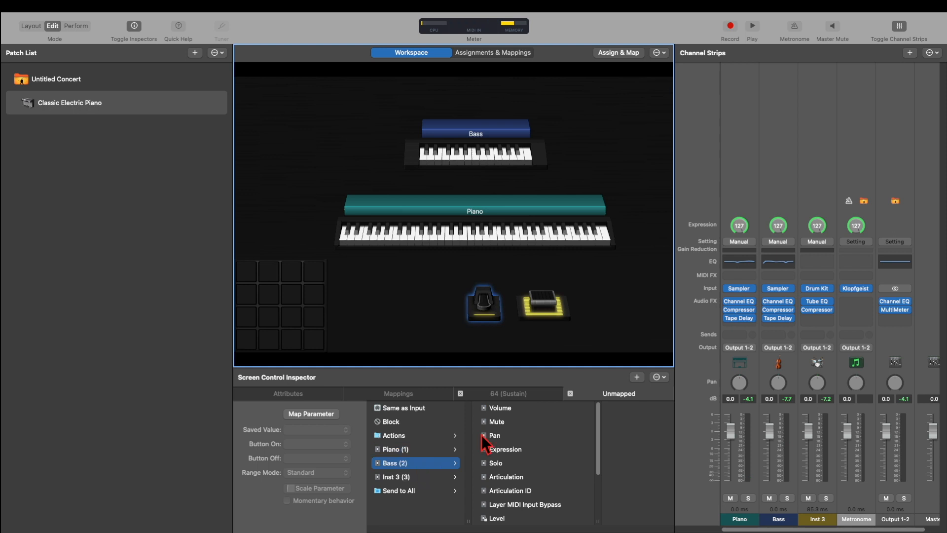
scroll(505, 451, "down", 3)
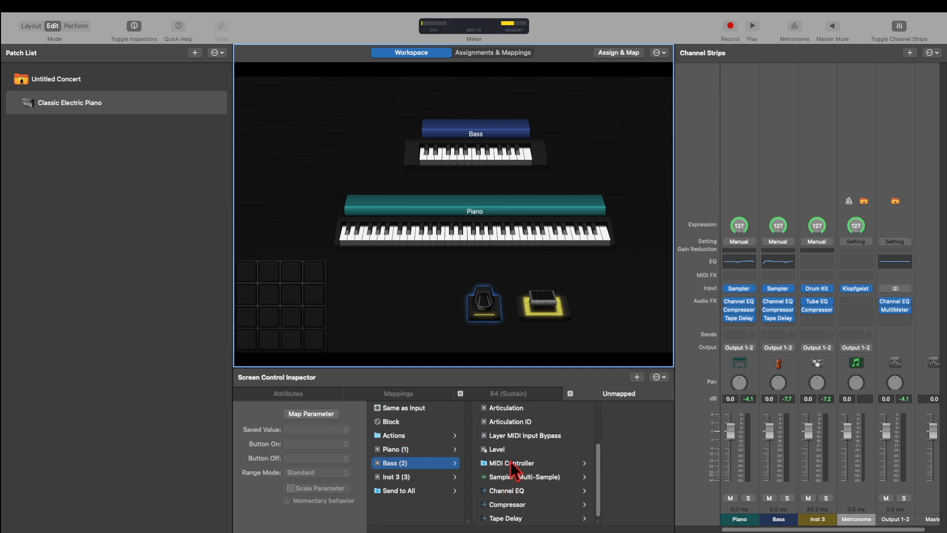
left_click(513, 464)
scroll(622, 447, "down", 15)
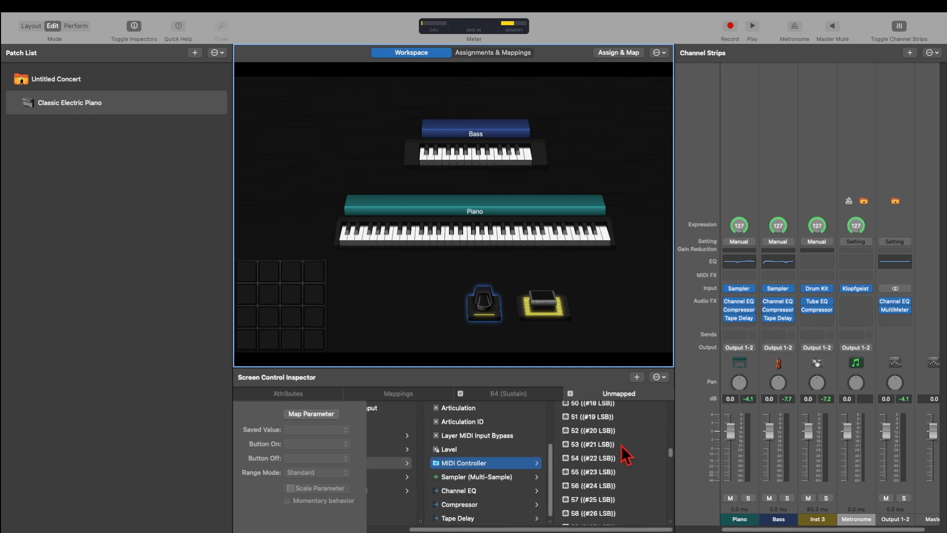
scroll(621, 448, "down", 3)
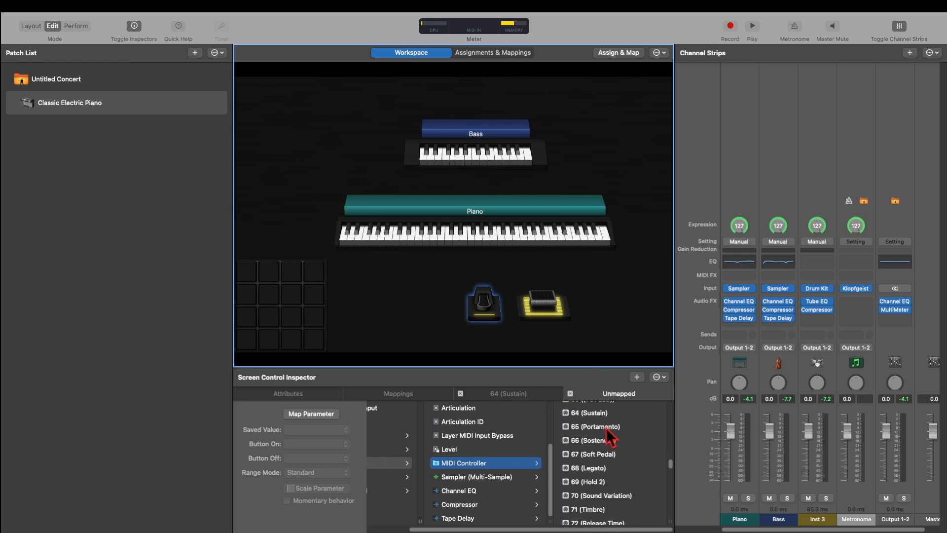
left_click(605, 418)
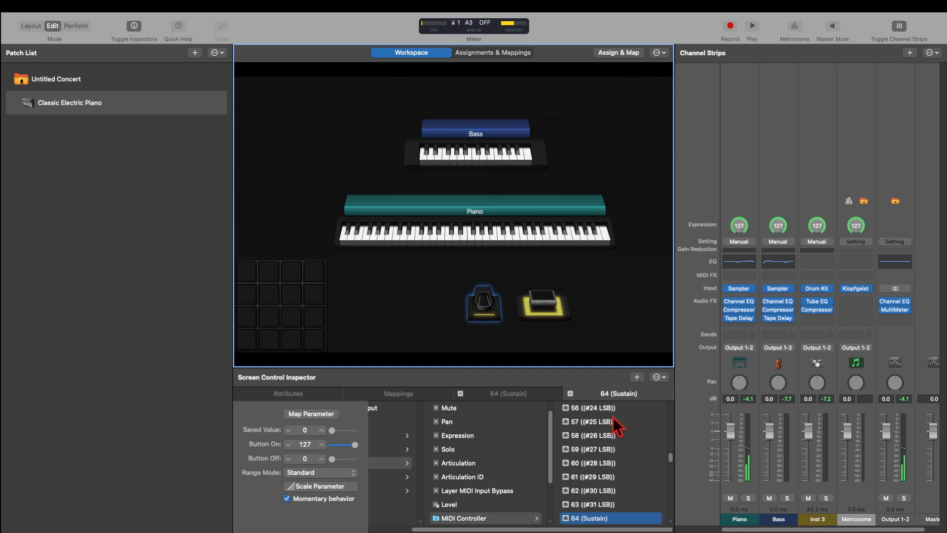
- Review the pedal's Piano sustain mapping and remove its second mapping to the Bass channel
left_click(542, 395)
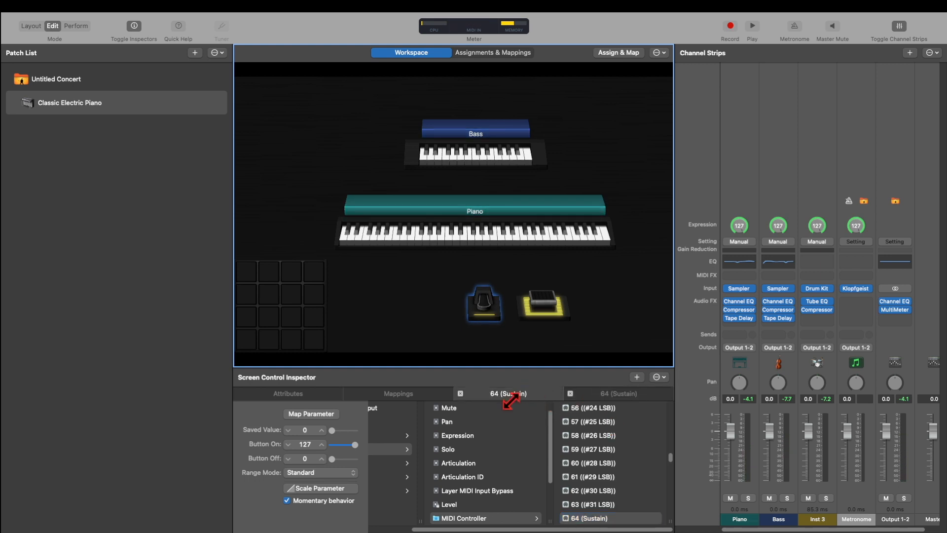
scroll(504, 461, "up", 1)
scroll(504, 463, "left", 3)
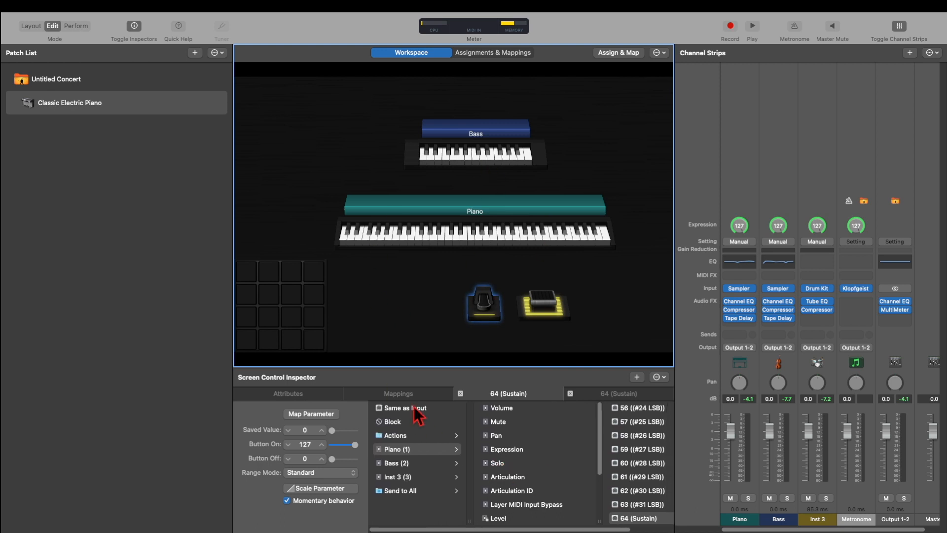
scroll(552, 414, "right", 3)
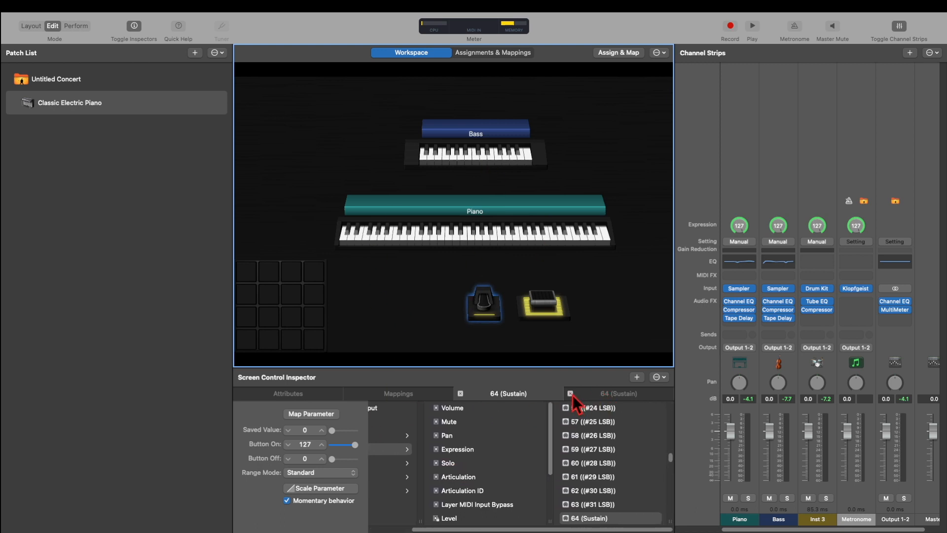
left_click(571, 393)
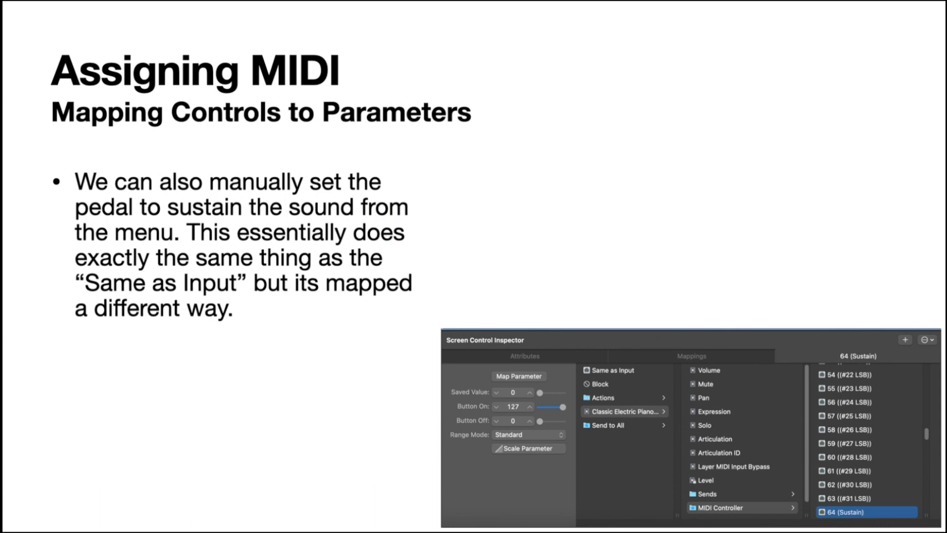
key("Right")
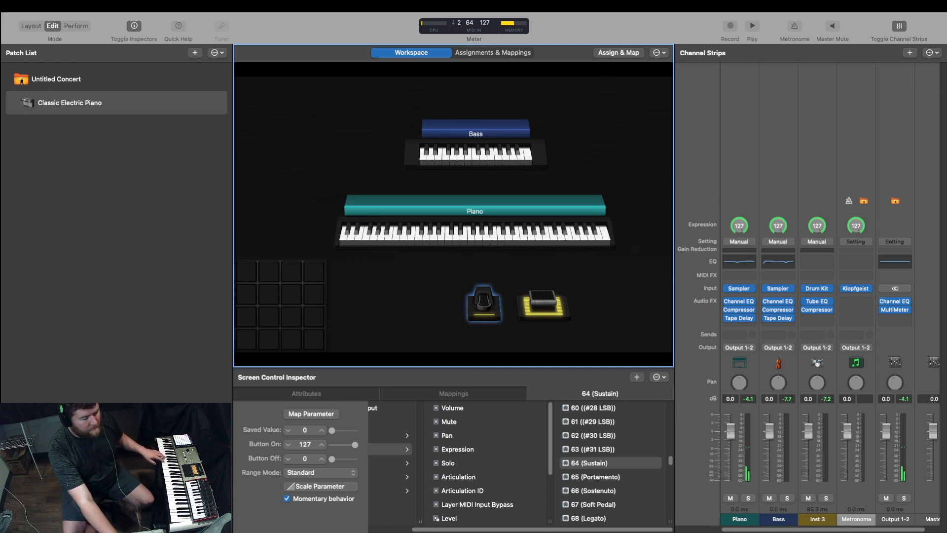
- Remap the sustain pedal to the Piano channel's Mute parameter and check the saved value options
scroll(416, 481, "left", 3)
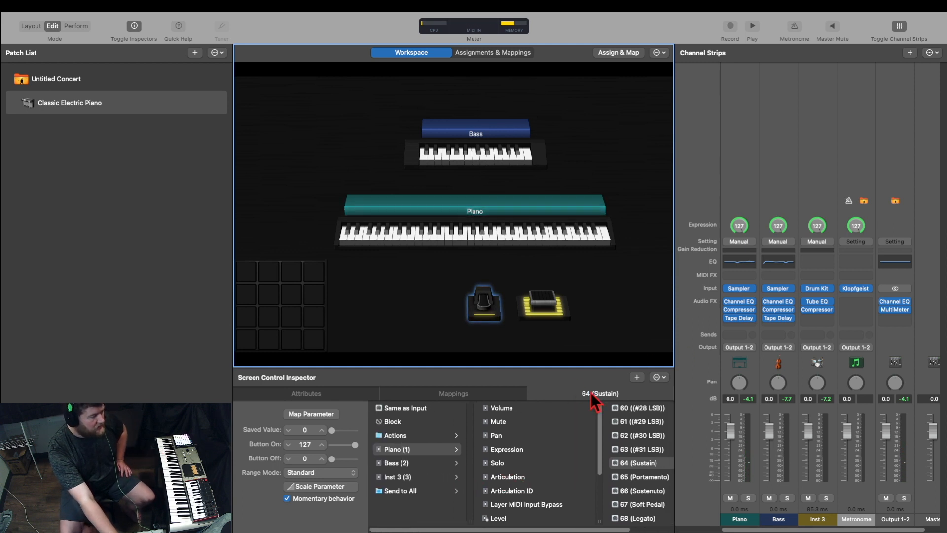
left_click(507, 422)
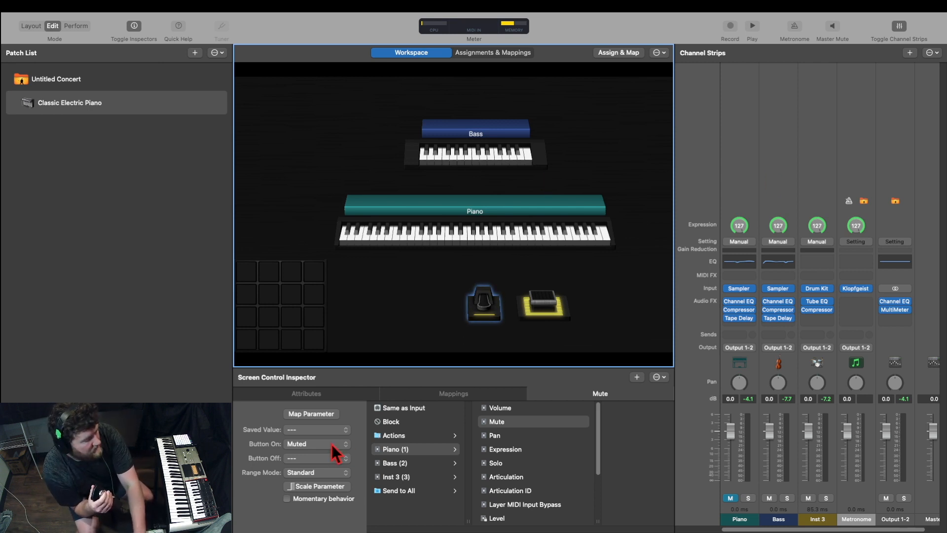
left_click(296, 431)
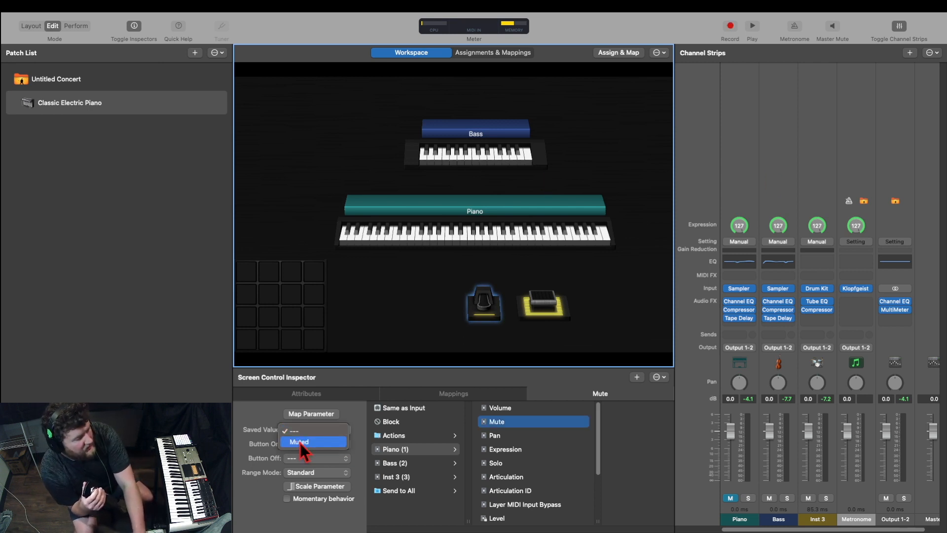
left_click(273, 420)
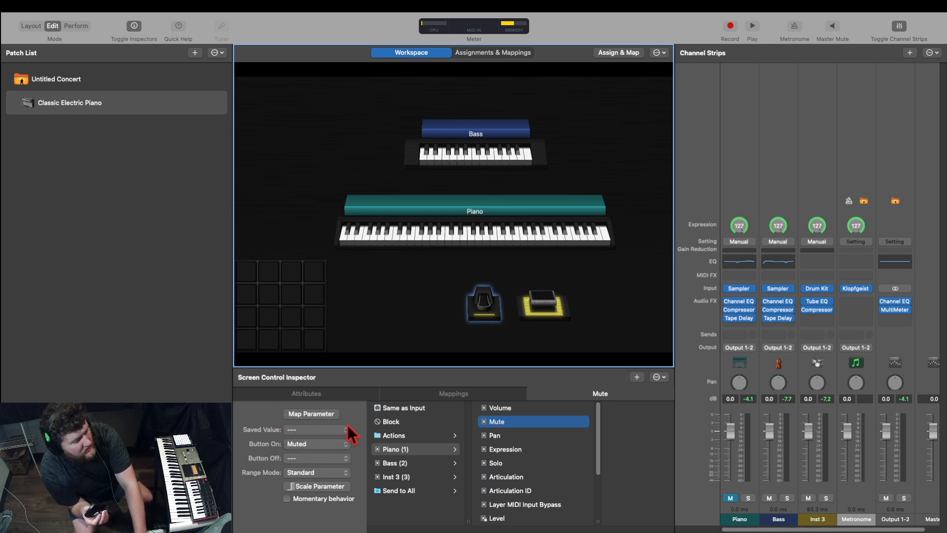
left_click(324, 427)
left_click(267, 420)
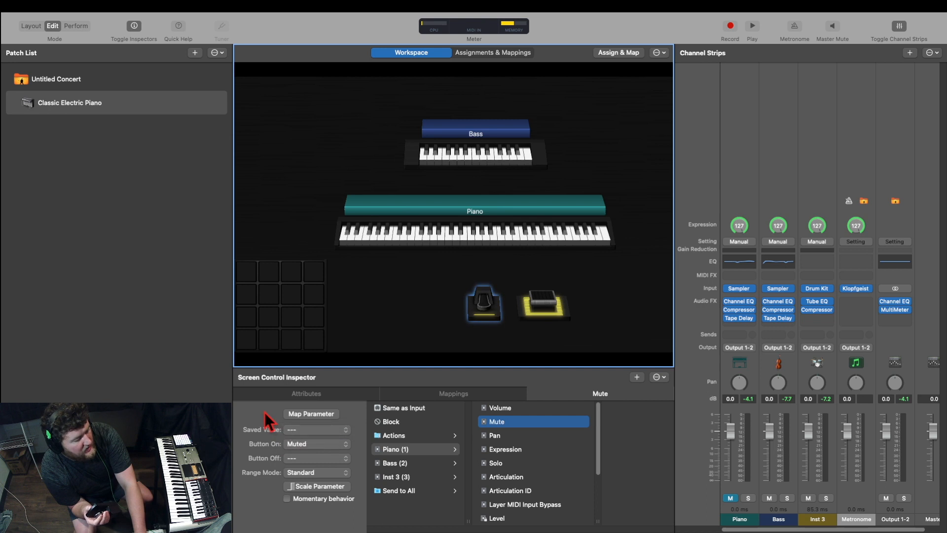
- Invert the Piano Mute mapping by setting Button On to --- and Button Off to Muted
left_click(318, 443)
left_click(314, 434)
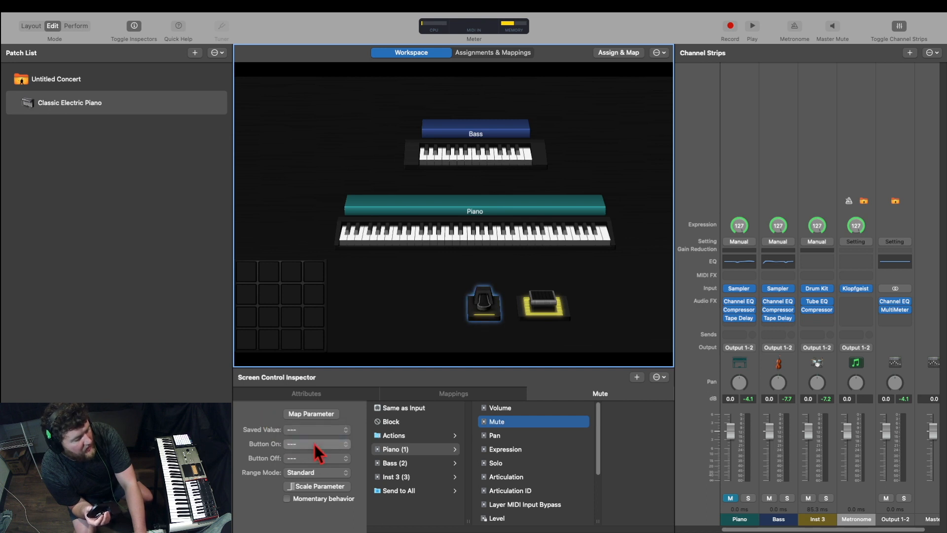
left_click(309, 457)
left_click(311, 470)
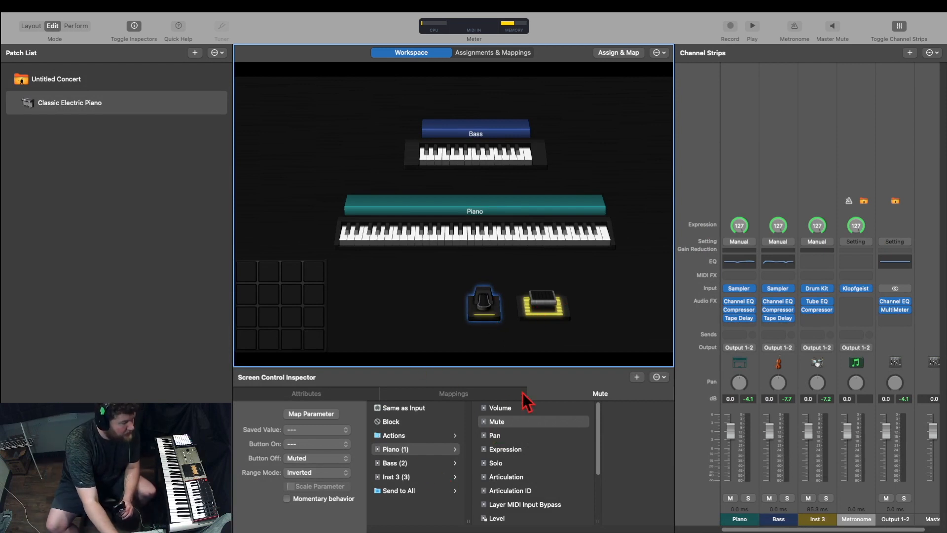
- Remap the sustain pedal to the Piano channel's Pan with Button On at -1 and Button Off at -16, and stop playback
left_click(513, 437)
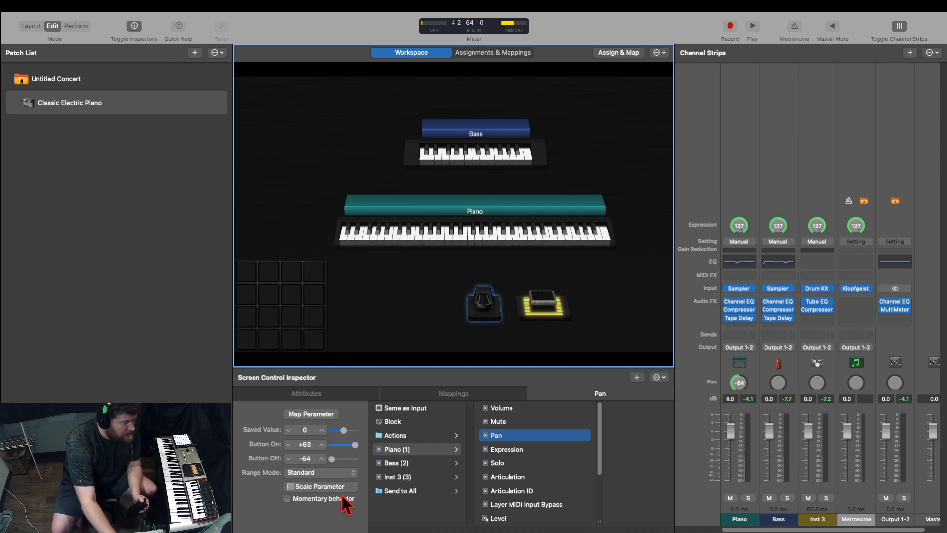
mouse_move(355, 446)
left_mouse_down()
mouse_move(342, 446)
mouse_move(342, 459)
left_mouse_up()
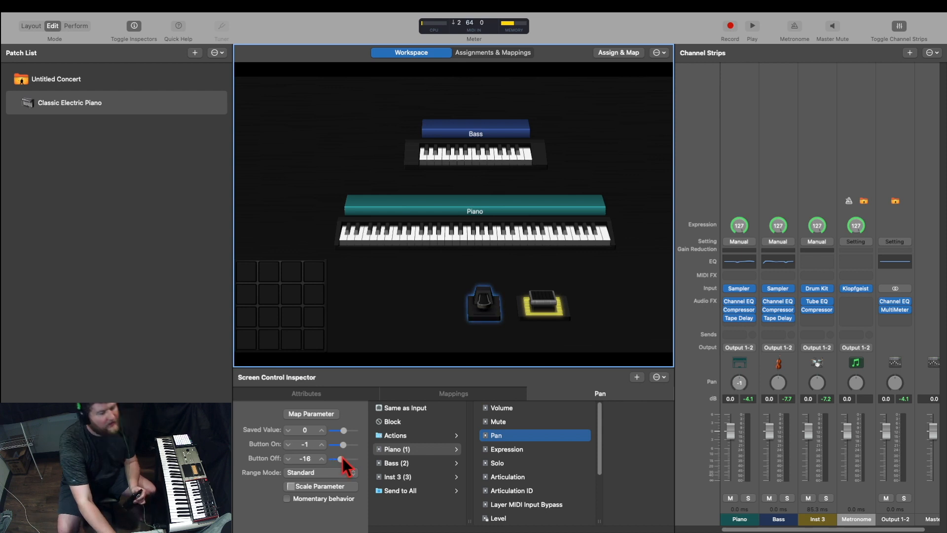
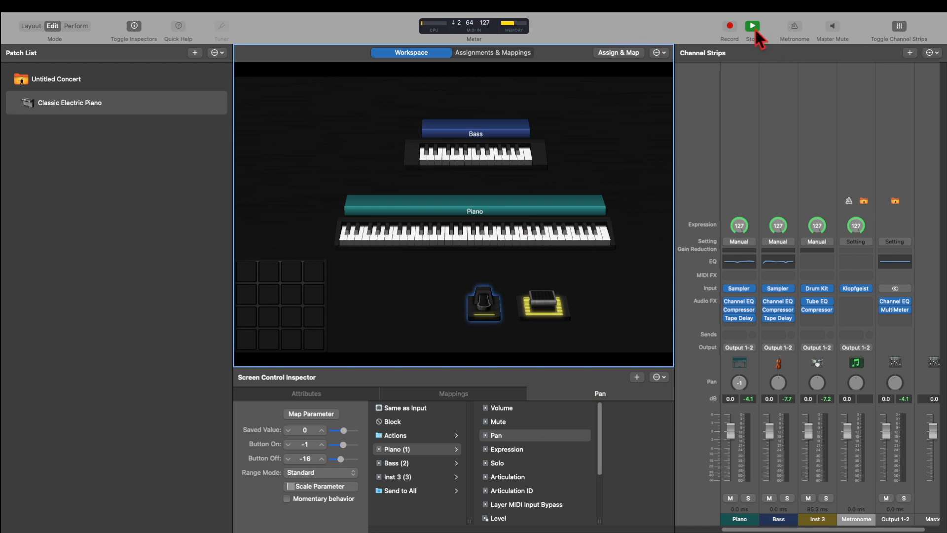
left_click(753, 27)
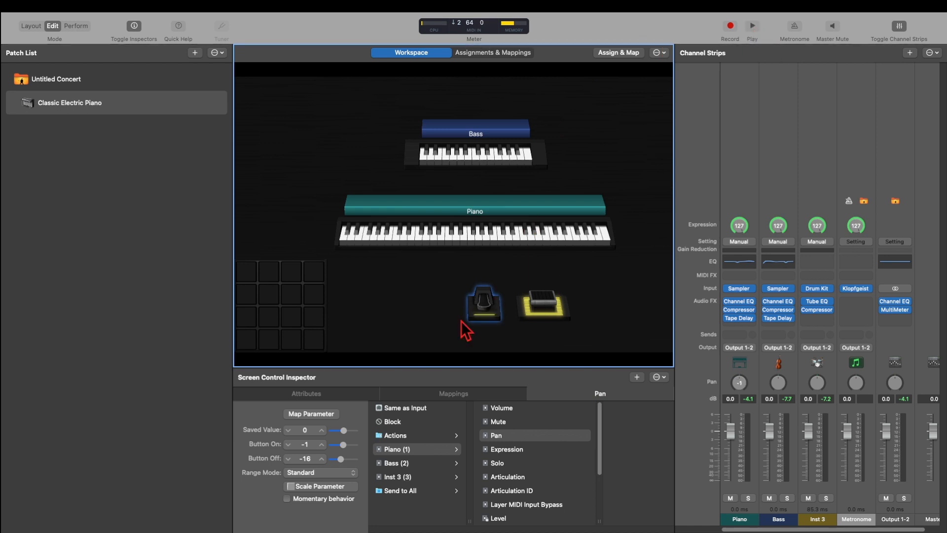
- Check the sustain pedal's attributes and the first drum pad's mapping, and clear the selection
left_click(311, 395)
left_click(302, 428)
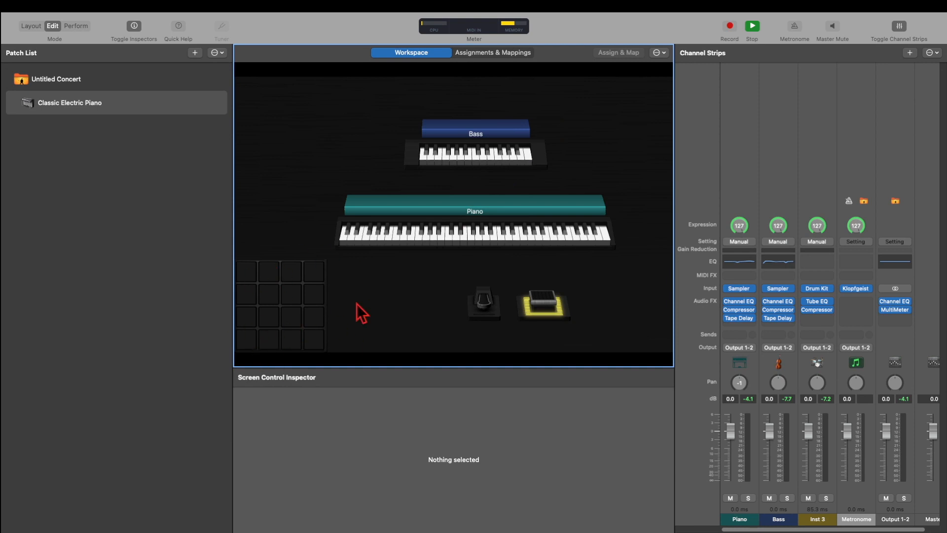
left_click(292, 274)
left_click(247, 271)
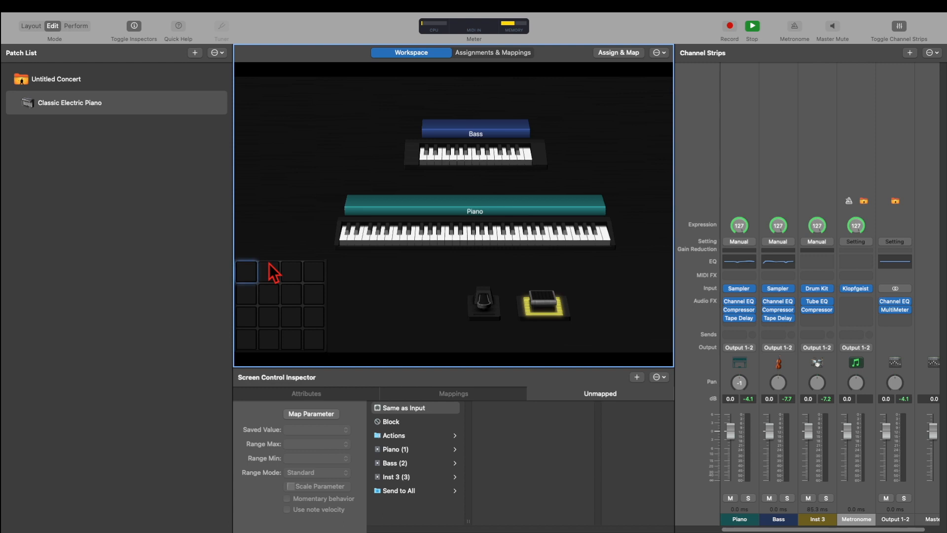
left_click(517, 195)
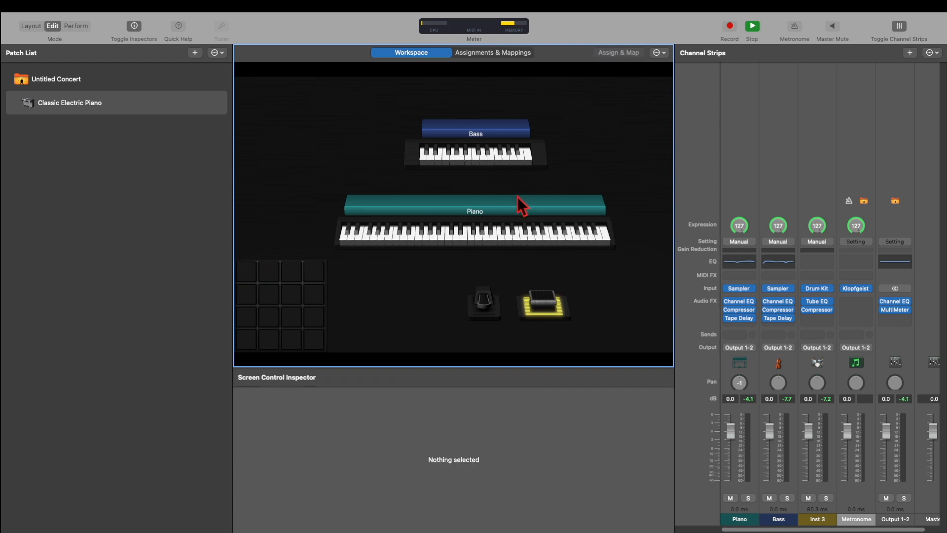
- Rename the Inst 3 channel strip as Drums
left_click(810, 104)
double_click(821, 520)
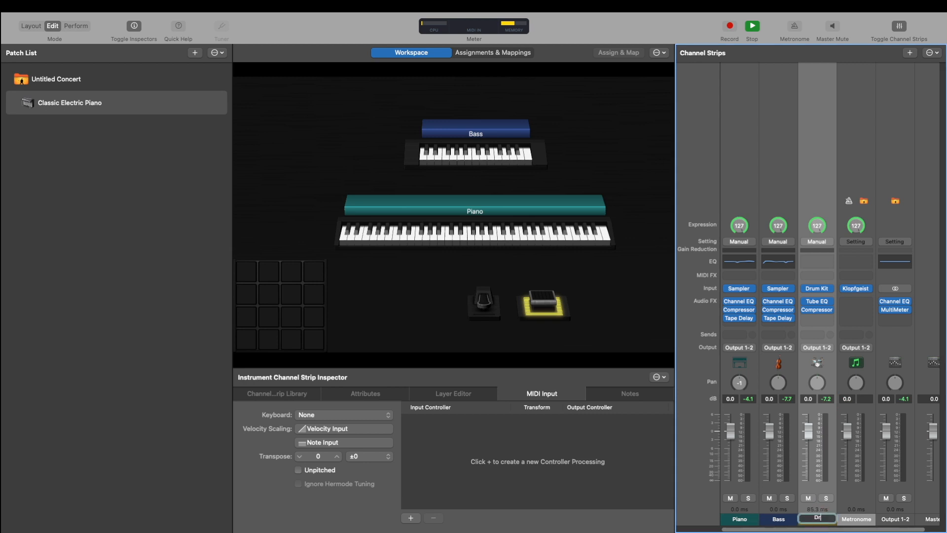
key("Return")
- Check the Drums channel's attributes and library, and assign its MIDI input to the Port1 YAMAHA UX16 (1) keyboard
left_click(388, 395)
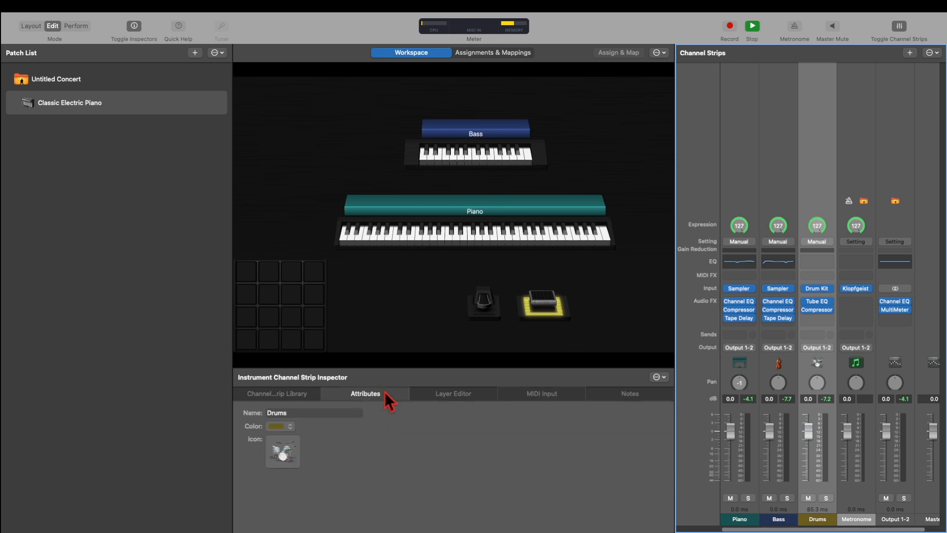
left_click(294, 394)
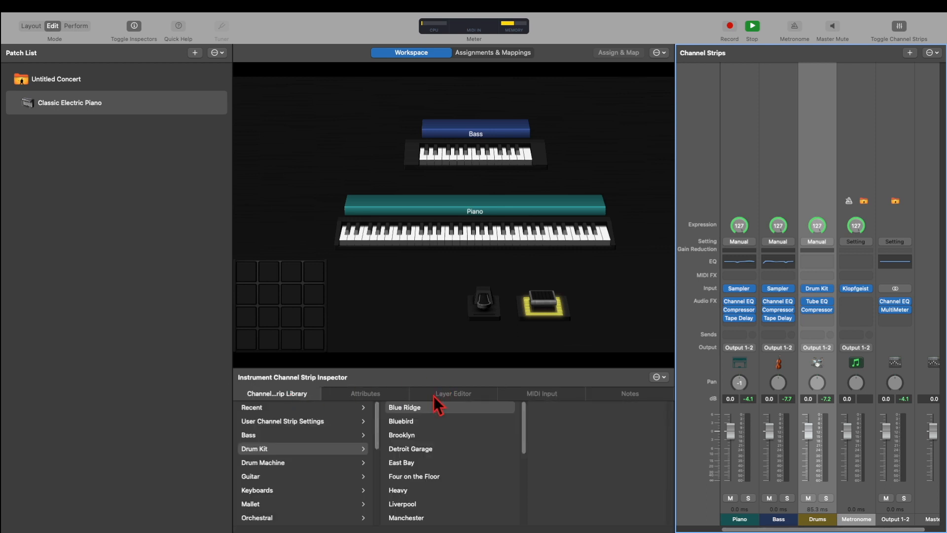
left_click(533, 407)
left_click(354, 413)
left_click(350, 426)
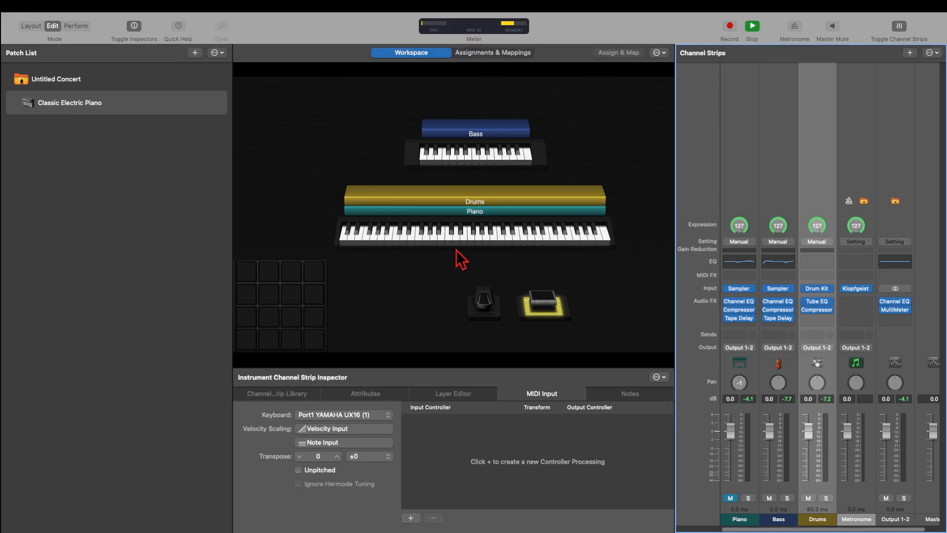
- Map the first drum pad to MIDI note C1 of the Drums channel
left_click(250, 275)
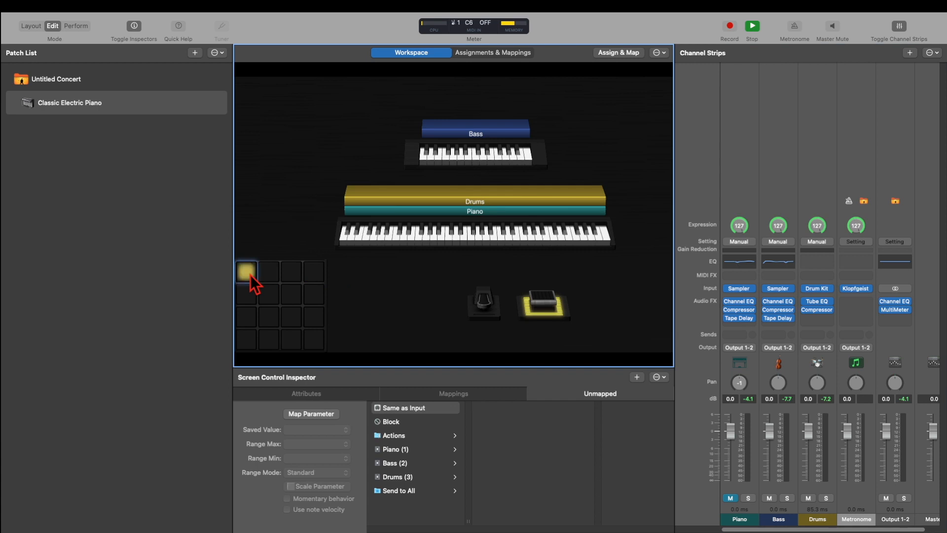
left_click(425, 436)
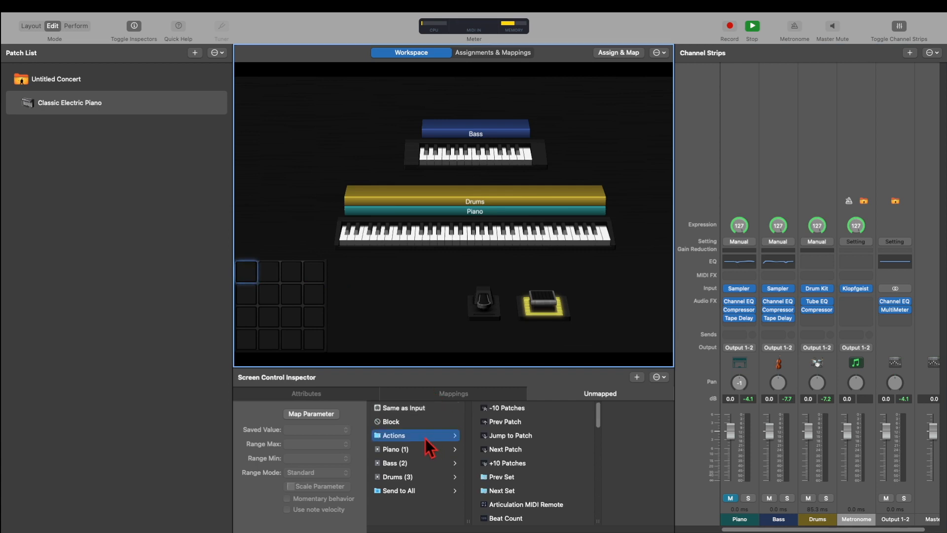
left_click(419, 476)
left_click(504, 410)
scroll(592, 442, "down", 5)
scroll(592, 442, "down", 15)
scroll(592, 442, "down", 5)
left_click(590, 451)
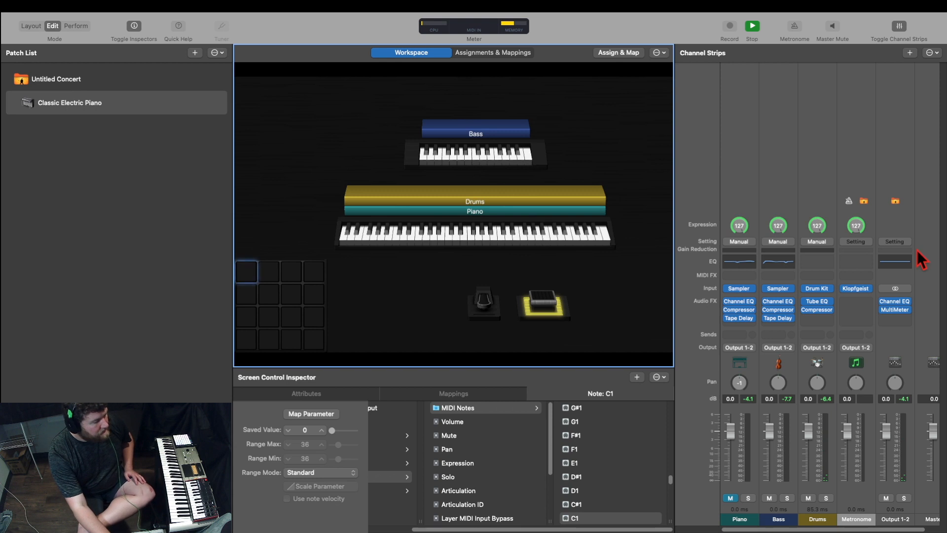
- Try the first drum pad with the Drums channel's MIDI notes C0 and D#2
scroll(567, 508, "down", 5)
scroll(598, 490, "down", 3)
left_click(579, 517)
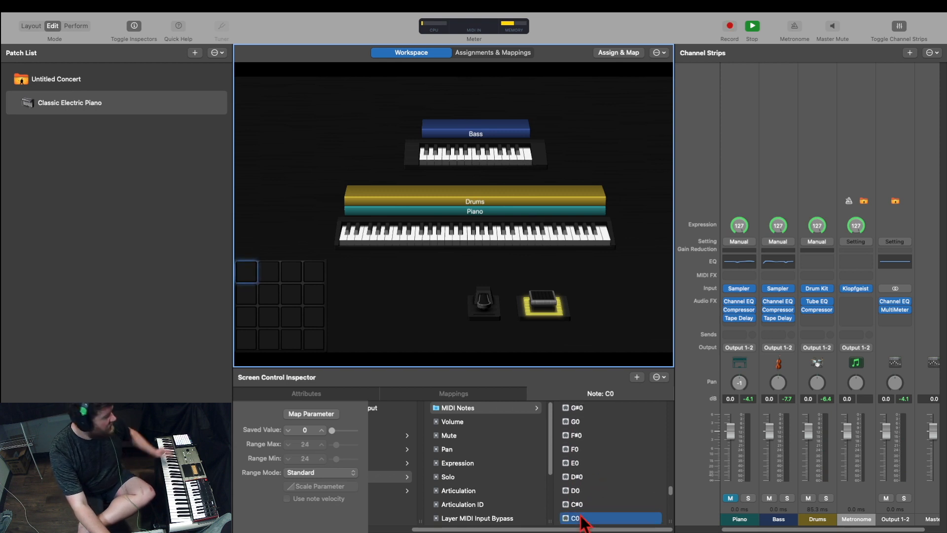
scroll(584, 501, "up", 2)
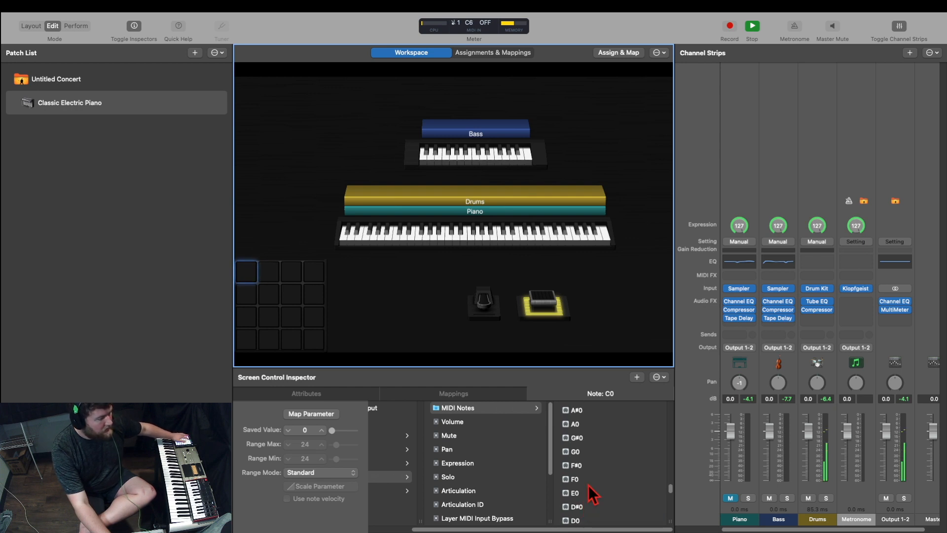
scroll(620, 459, "up", 1)
scroll(617, 453, "up", 5)
left_click(592, 431)
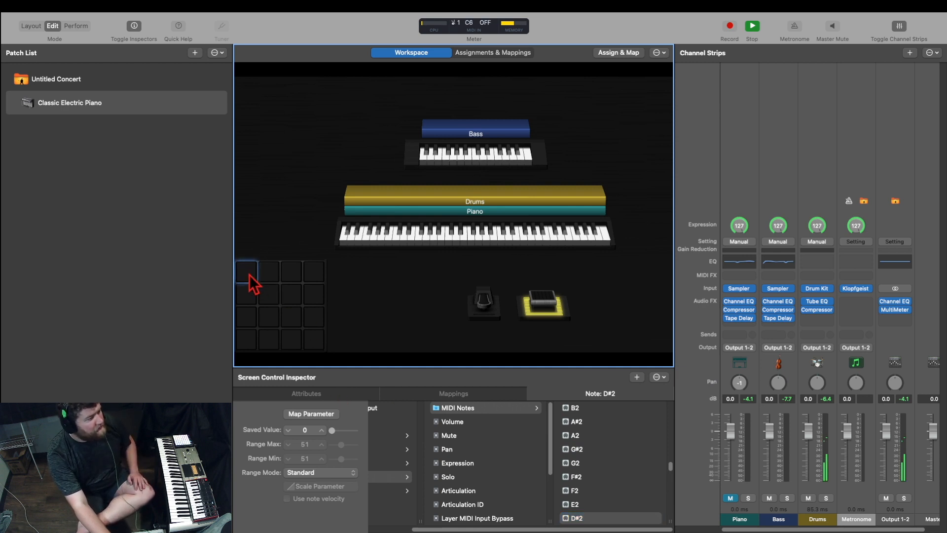
- Set the first drum pad's mapping back to the Drums channel's MIDI note C1
scroll(603, 478, "down", 1)
scroll(602, 478, "down", 5)
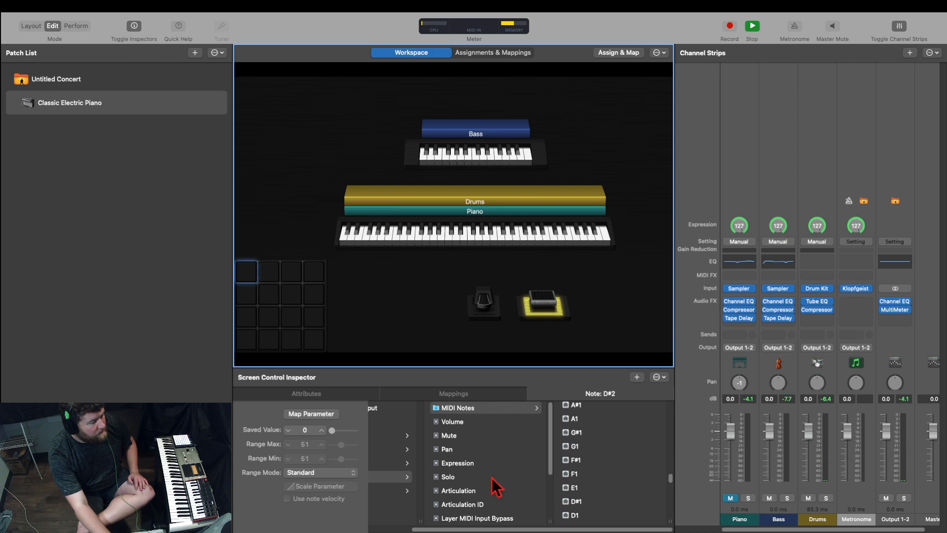
scroll(493, 483, "left", 3)
scroll(491, 477, "right", 3)
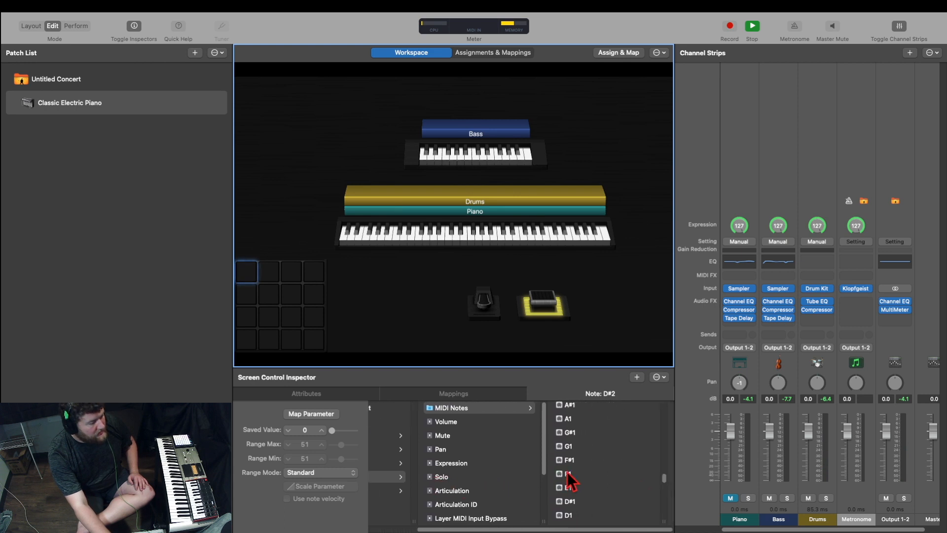
scroll(588, 499, "down", 3)
left_click(581, 477)
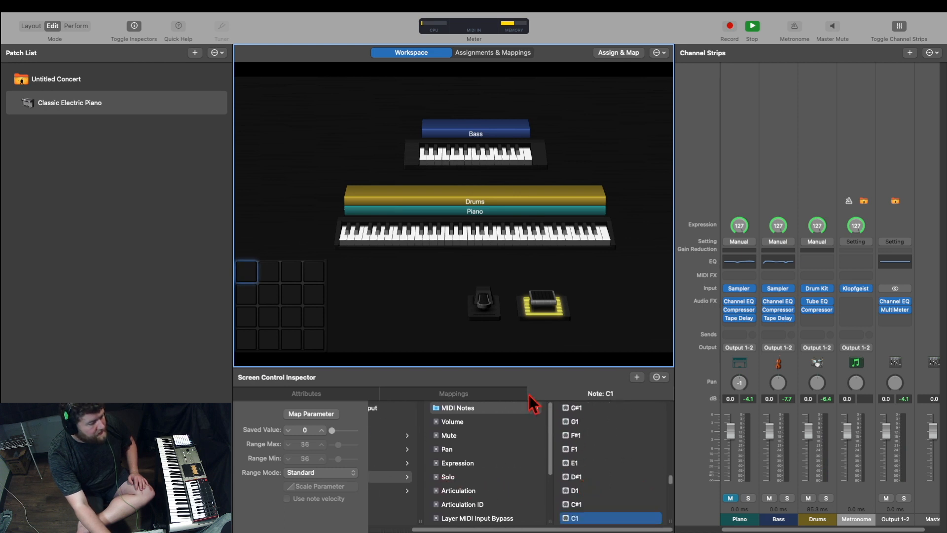
- Review the first drum pad's attributes, its mapping list and its parameter assignment under the Drums channel
left_click(493, 393)
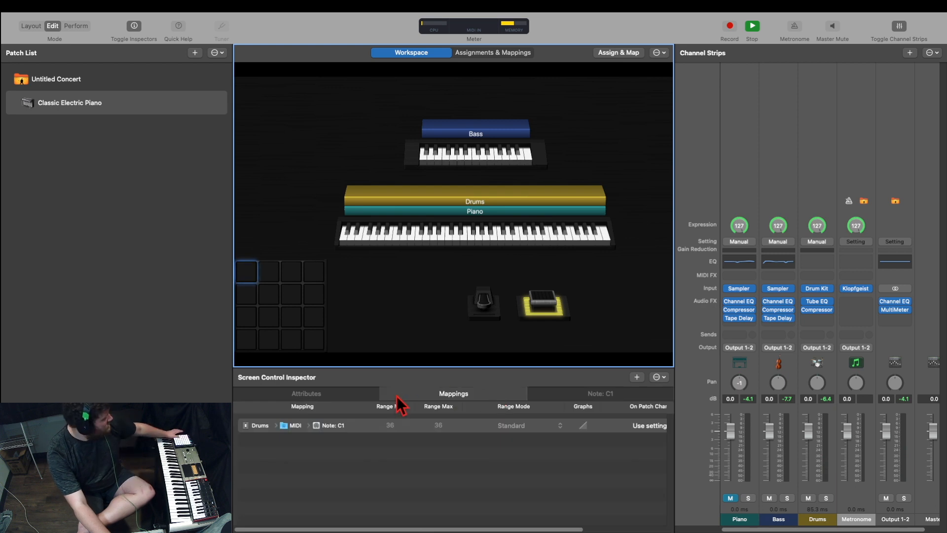
left_click(358, 397)
left_click(461, 396)
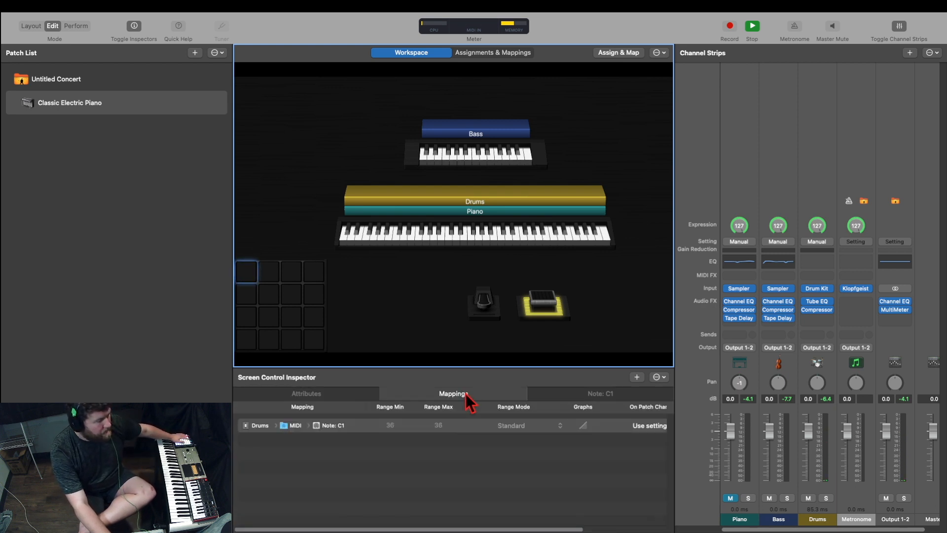
left_click(550, 393)
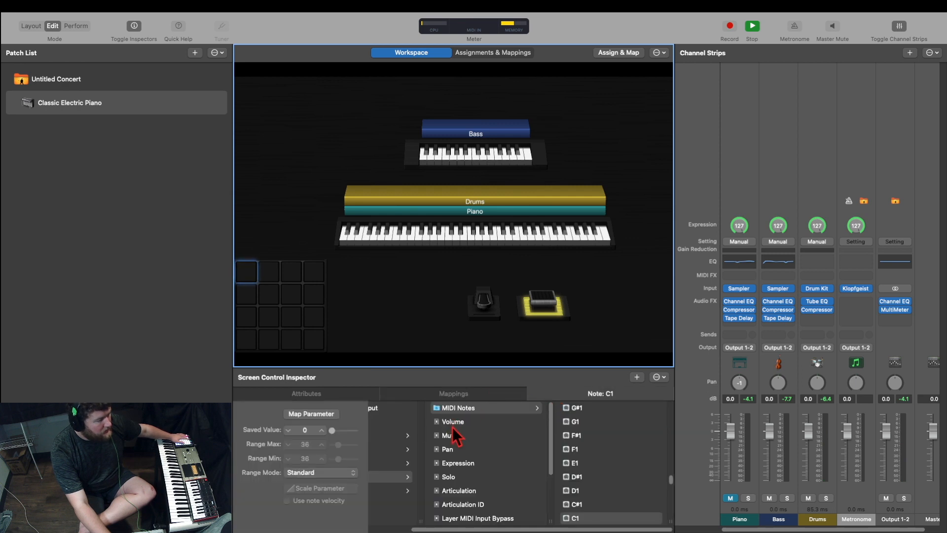
scroll(450, 434, "left", 3)
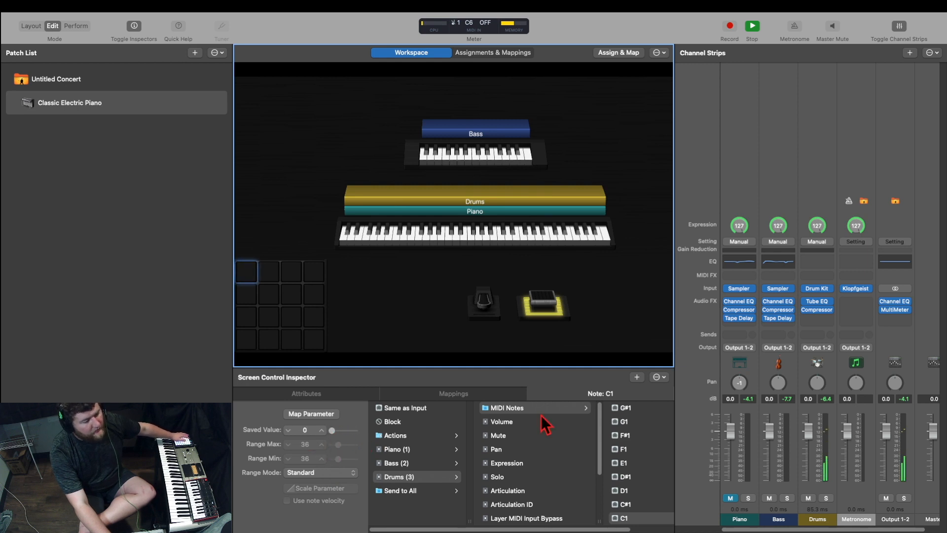
left_click(472, 393)
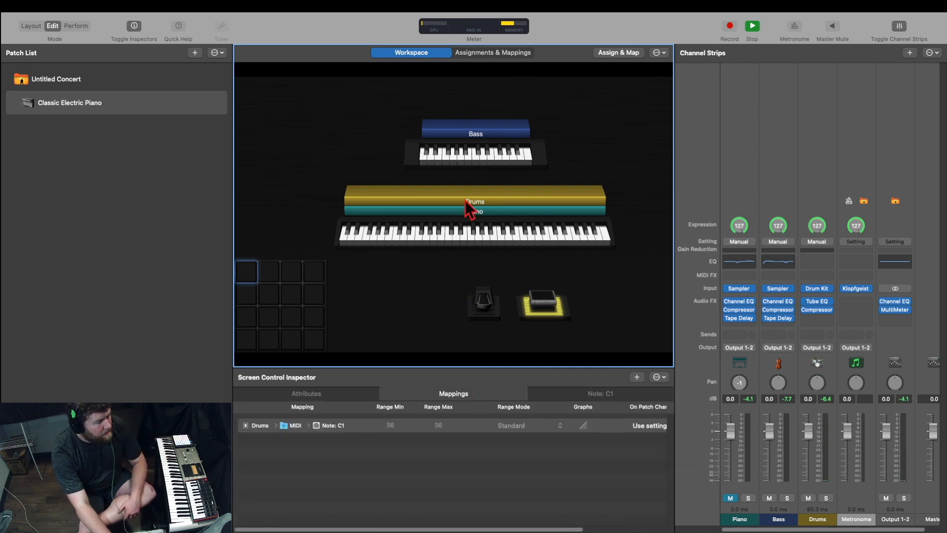
- Set the Drums channel's MIDI input keyboard to None so its layer leaves the main keyboard
left_click(468, 203)
left_click(470, 204)
left_click(466, 394)
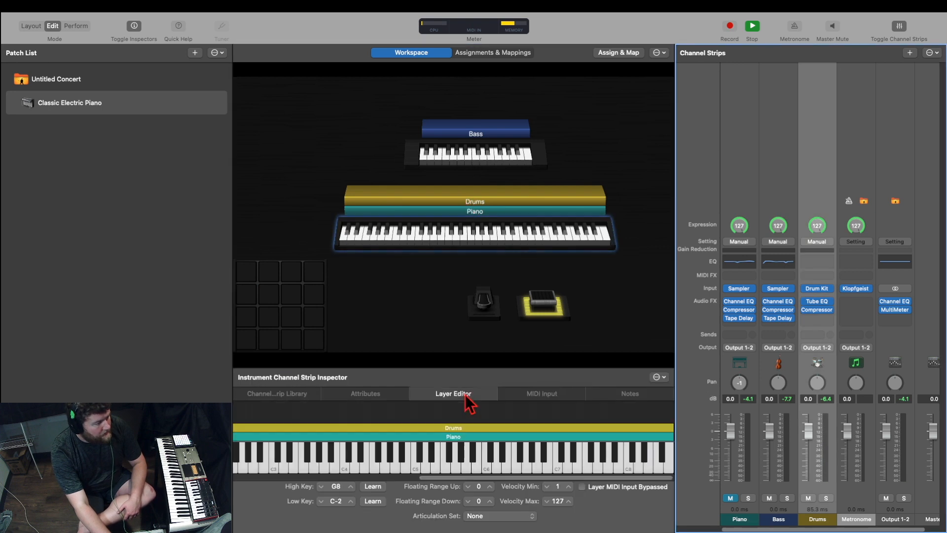
left_click(528, 395)
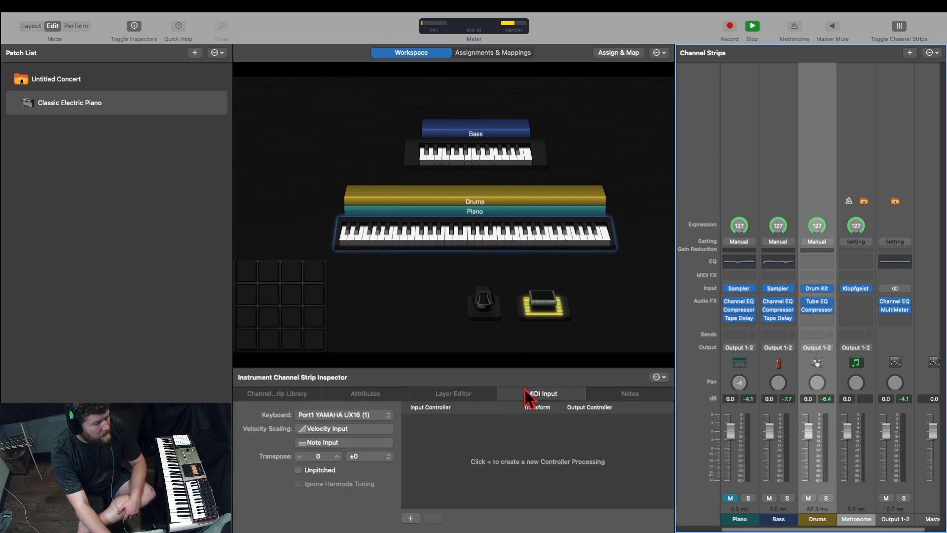
left_click(352, 415)
left_click(325, 400)
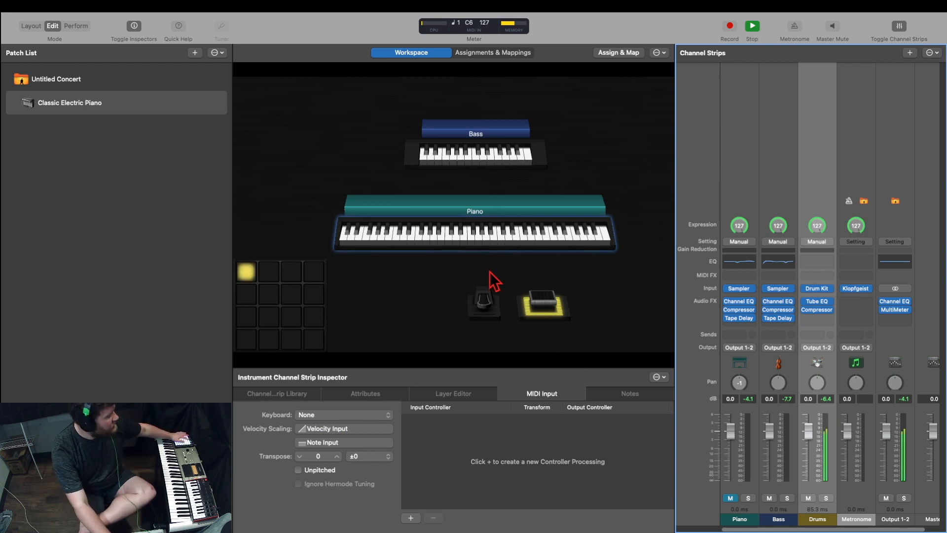
- Map the second drum pad to the Drums channel's MIDI notes, trying C#8 and F2
left_click(271, 275)
left_click(419, 475)
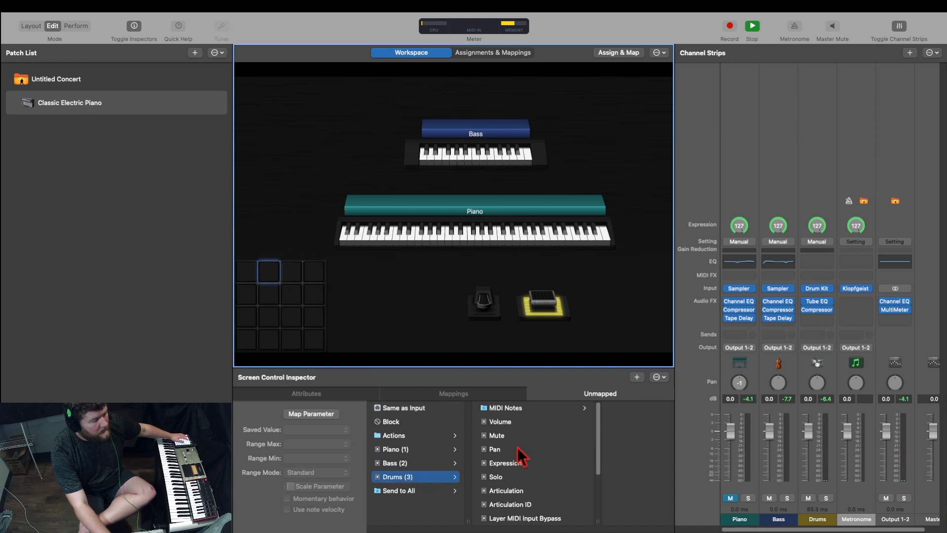
left_click(510, 407)
left_click(611, 492)
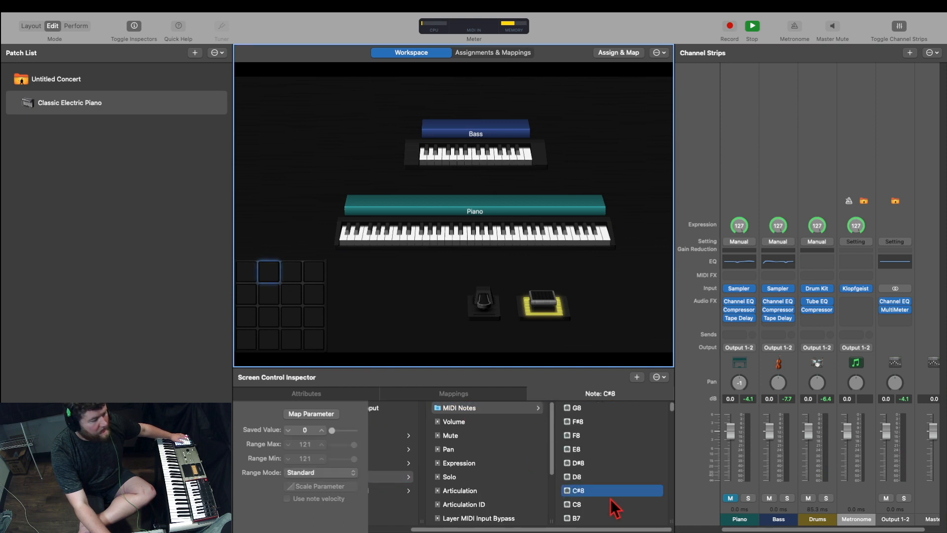
scroll(575, 451, "down", 15)
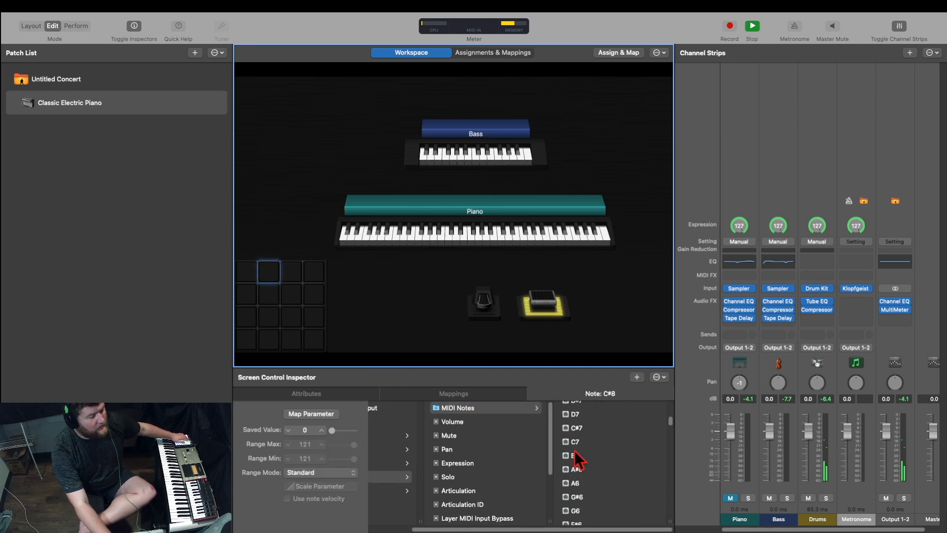
scroll(584, 499, "down", 4)
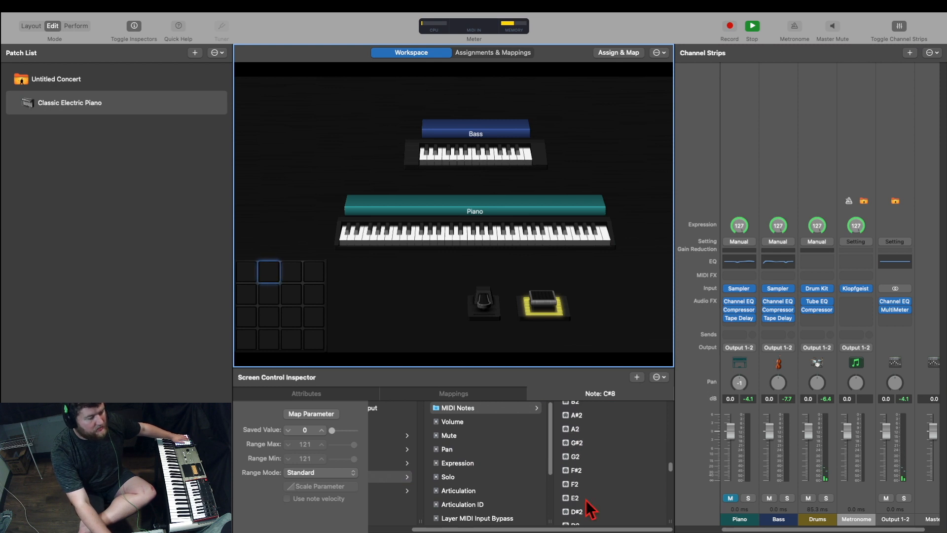
left_click(587, 488)
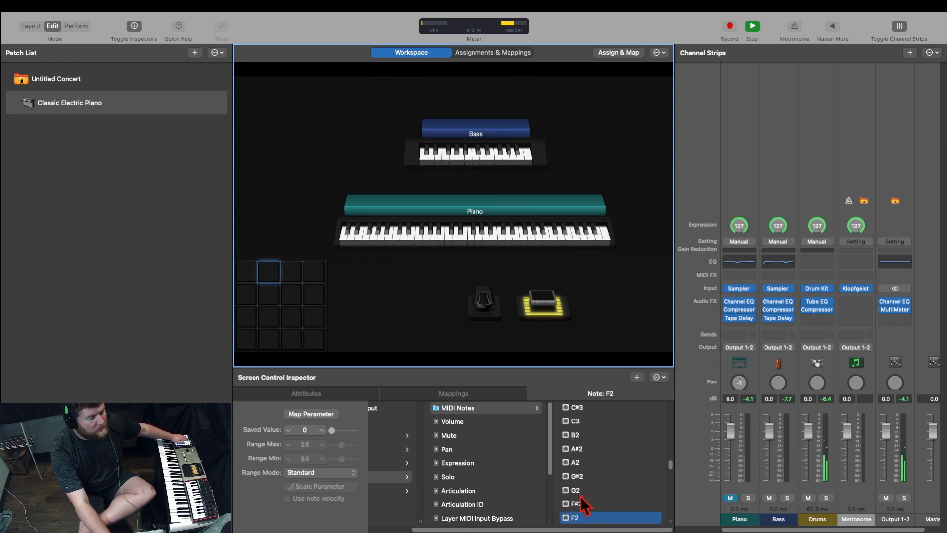
- Try the second drum pad on the Drums channel's Volume, and raise the Drums fader to 6.0 dB
left_click(476, 422)
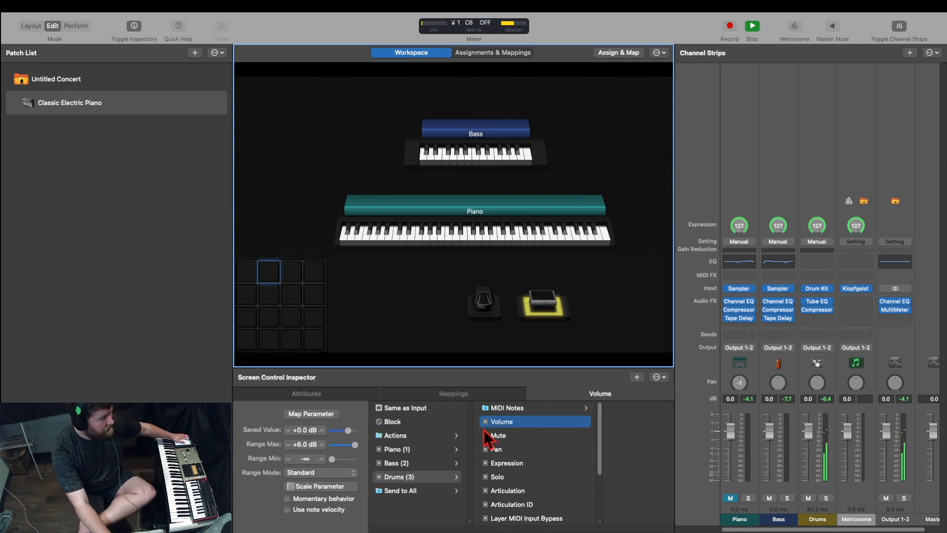
left_click(508, 408)
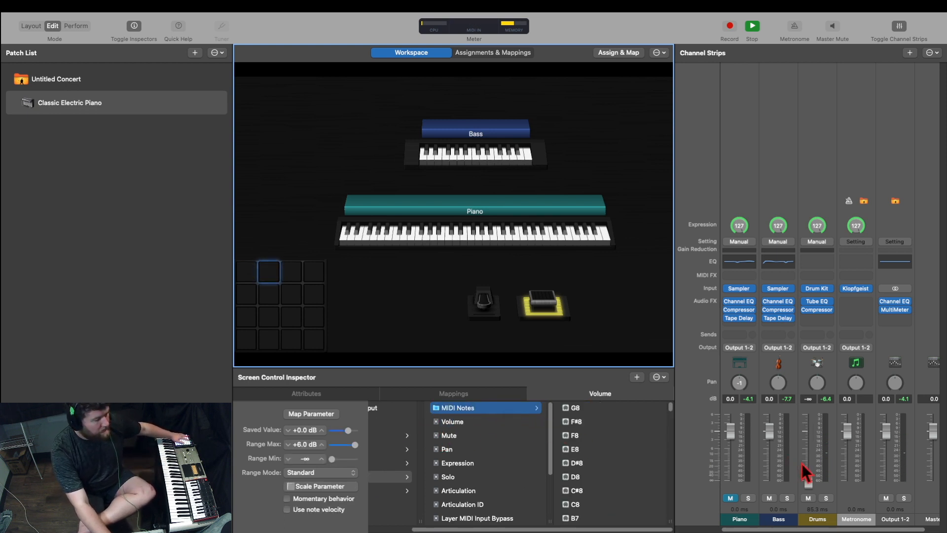
left_click_drag(808, 480, 819, 341)
- Map the second drum pad to MIDI note D0 of the Drums channel
scroll(587, 493, "down", 2)
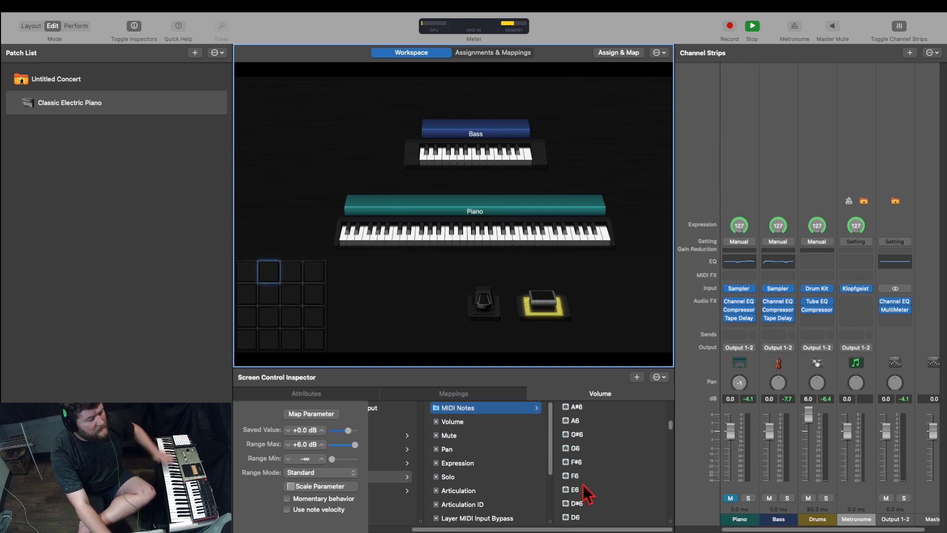
scroll(587, 493, "down", 15)
scroll(587, 493, "down", 5)
scroll(585, 491, "up", 1)
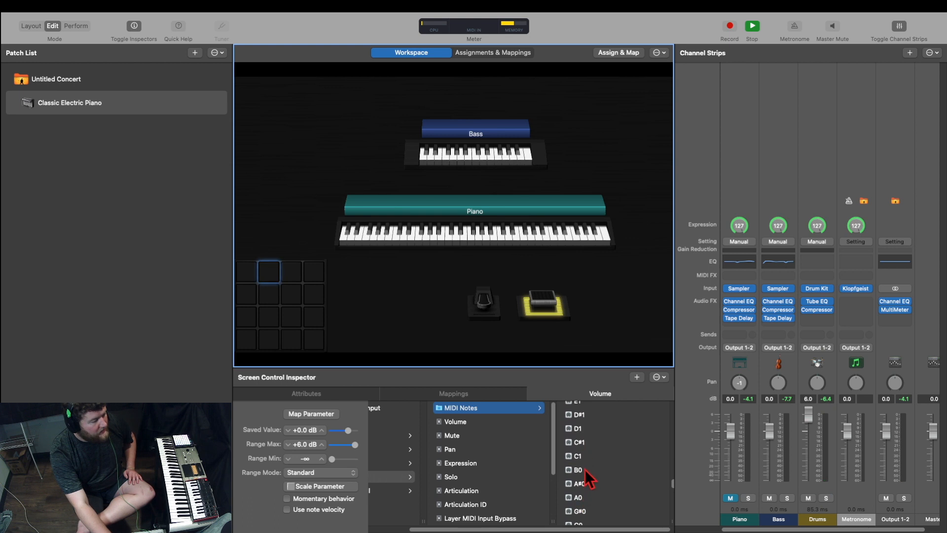
scroll(588, 481, "down", 3)
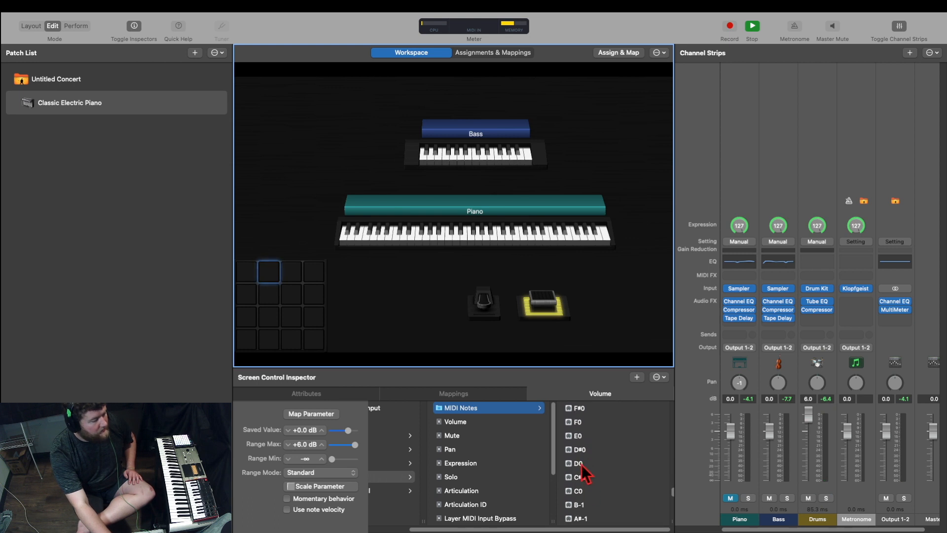
left_click(582, 464)
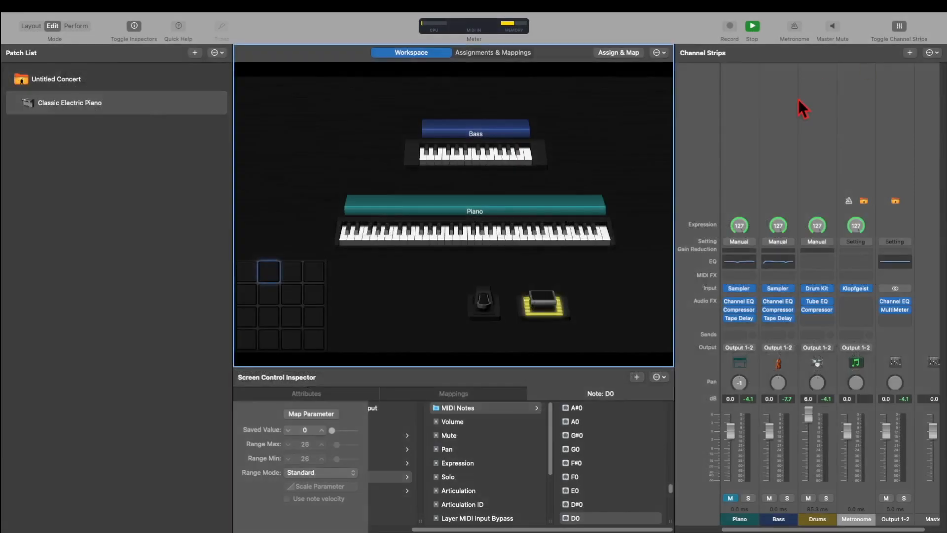
- Reshape the Piano channel's velocity input curve, raising its starting point to an output velocity of 90
left_click(528, 217)
left_click(526, 213)
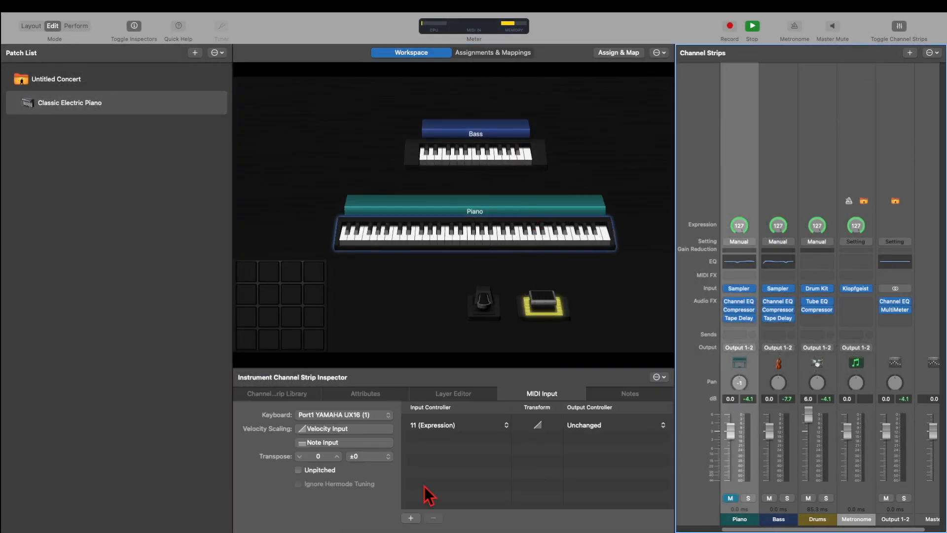
left_click(348, 430)
left_click_drag(706, 262, 540, 230)
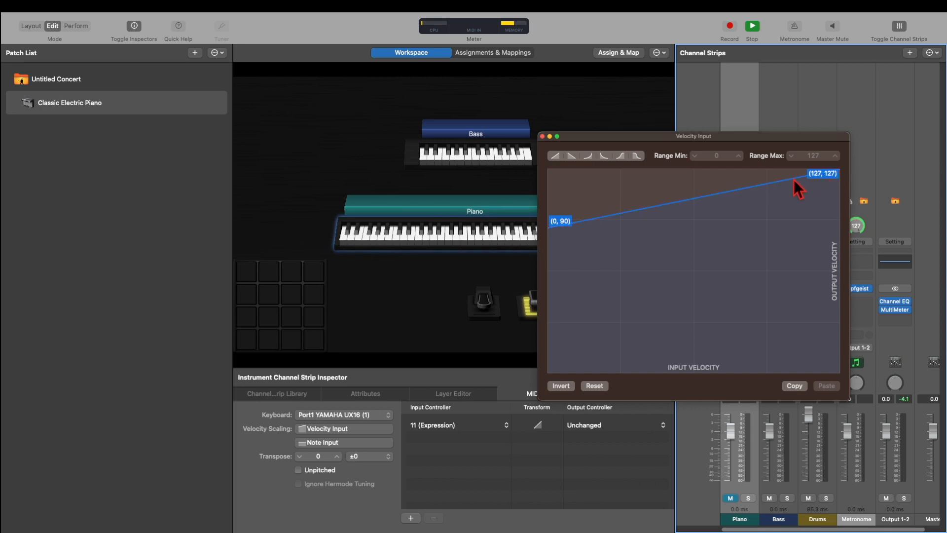
left_click_drag(791, 179, 882, 238)
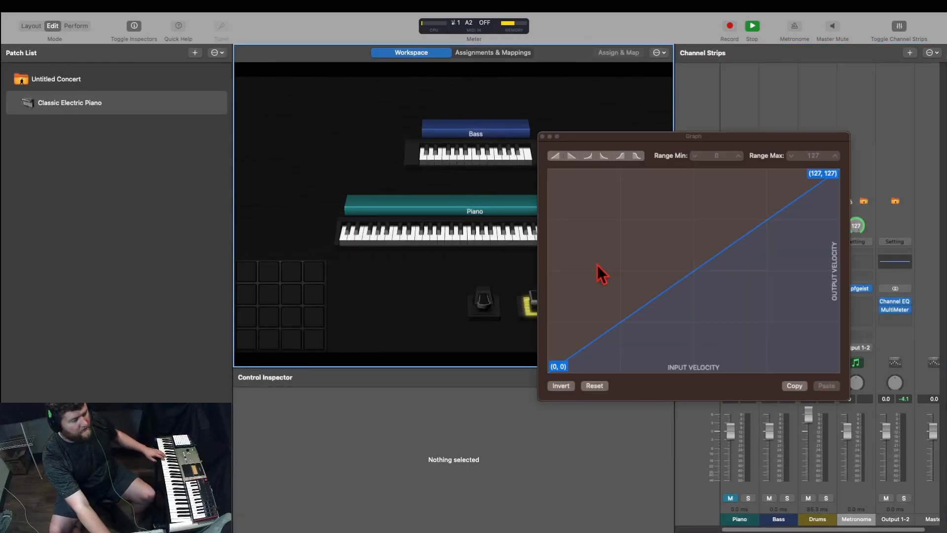
- Unmute the Piano channel and apply the descending linear preset to its velocity input curve
left_click(731, 498)
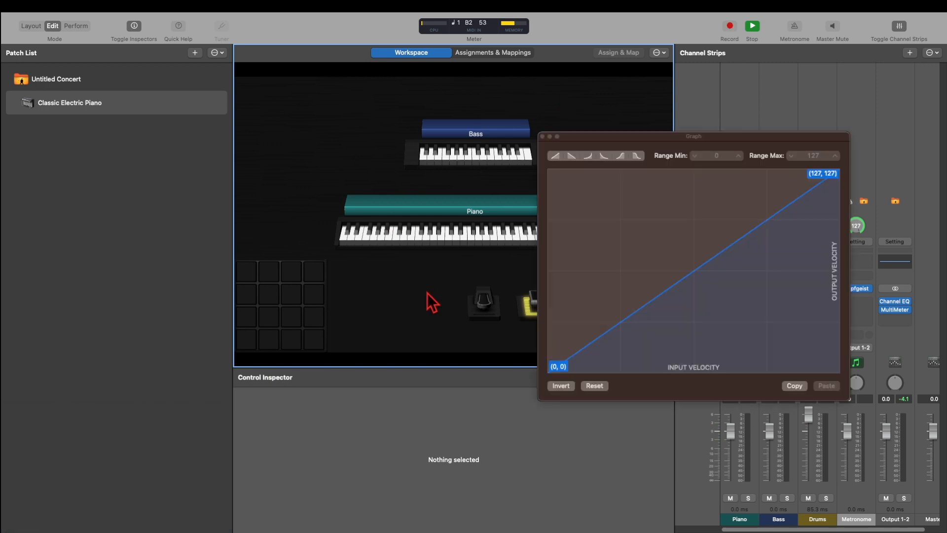
left_click(738, 516)
left_click(543, 136)
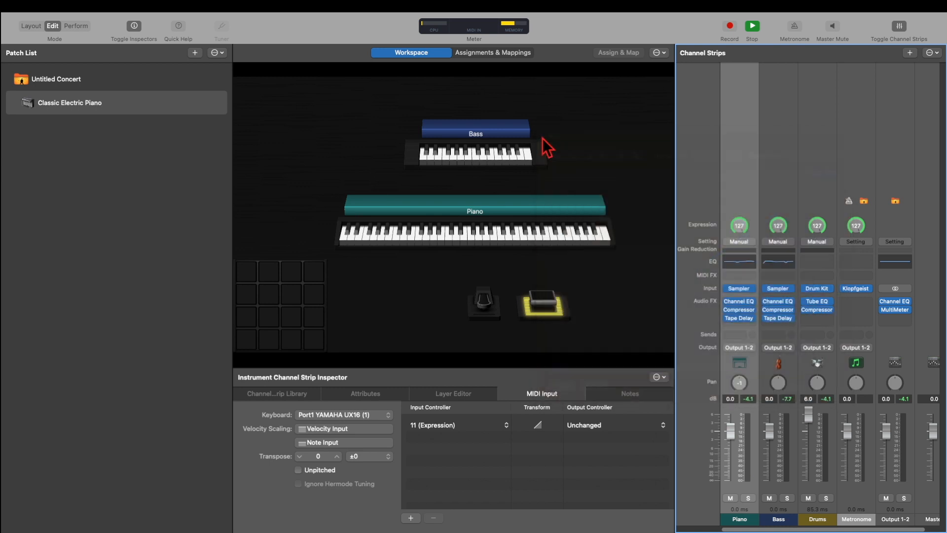
left_click(373, 428)
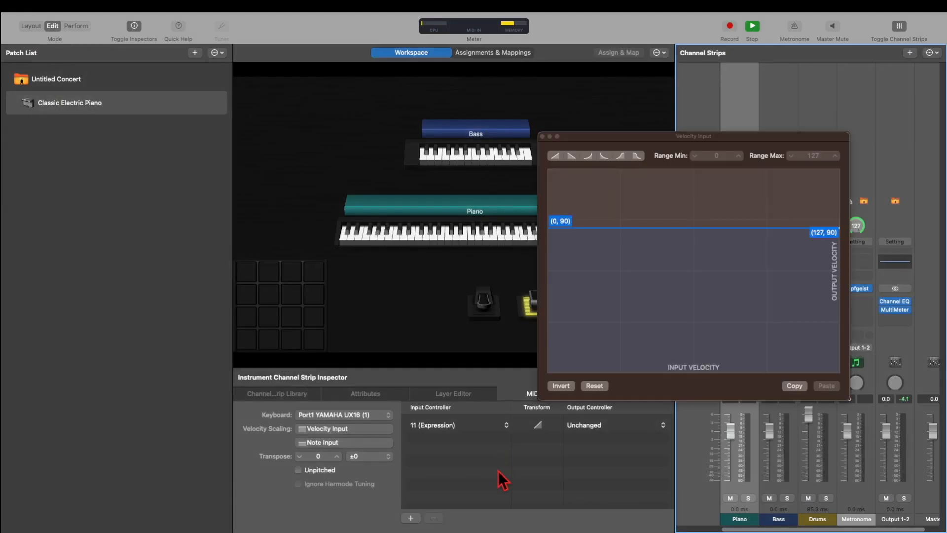
left_click(323, 431)
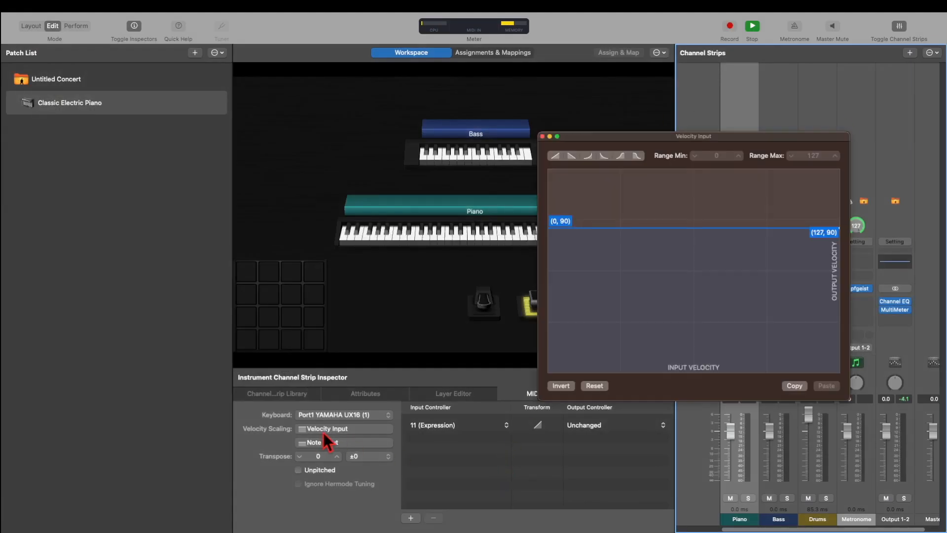
left_click(570, 156)
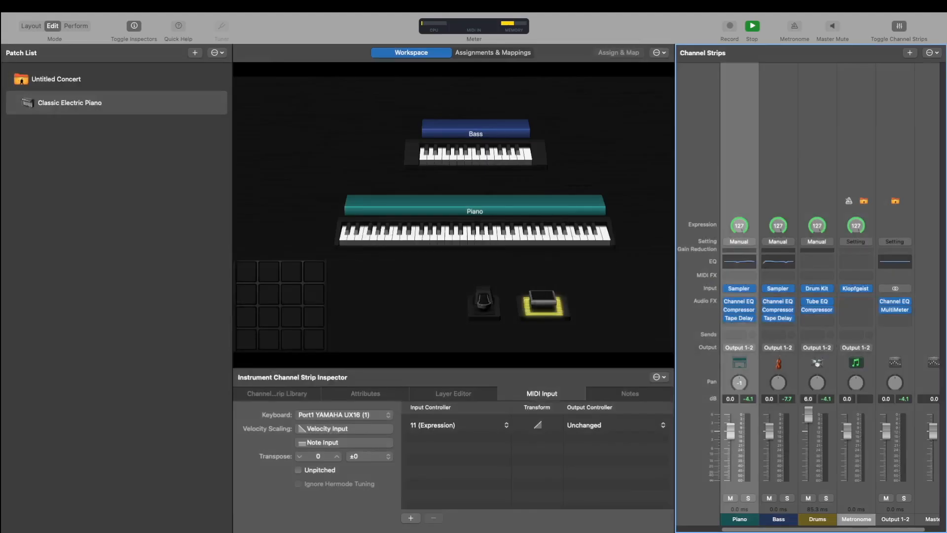
- Flatten the Piano's velocity input curve to an output velocity of 50 for input velocities from 0 to 100
left_click(349, 429)
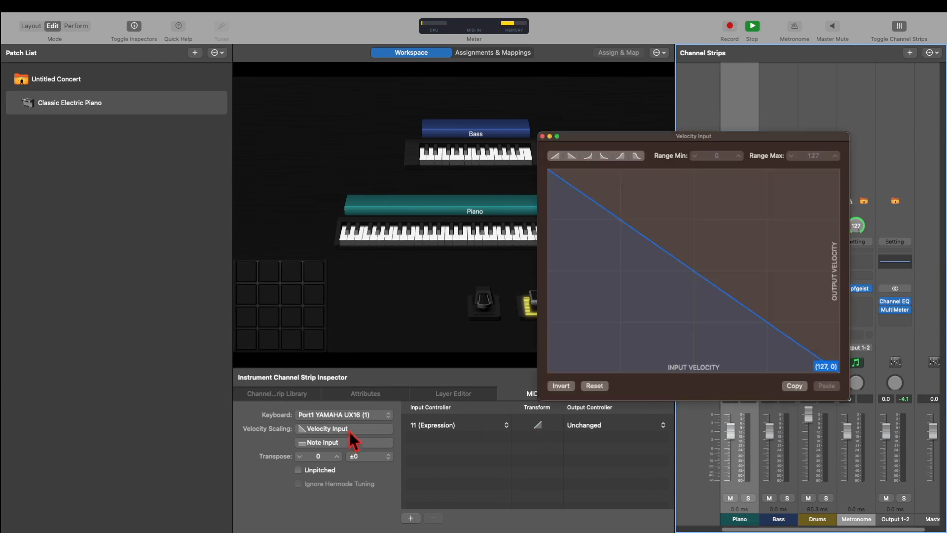
left_click_drag(662, 249, 776, 262)
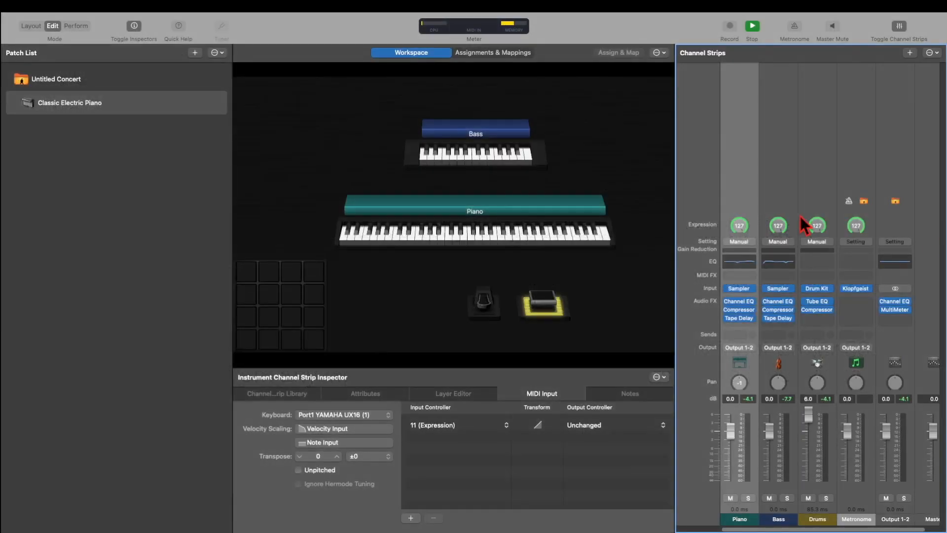
left_click(341, 427)
left_click_drag(619, 205, 536, 295)
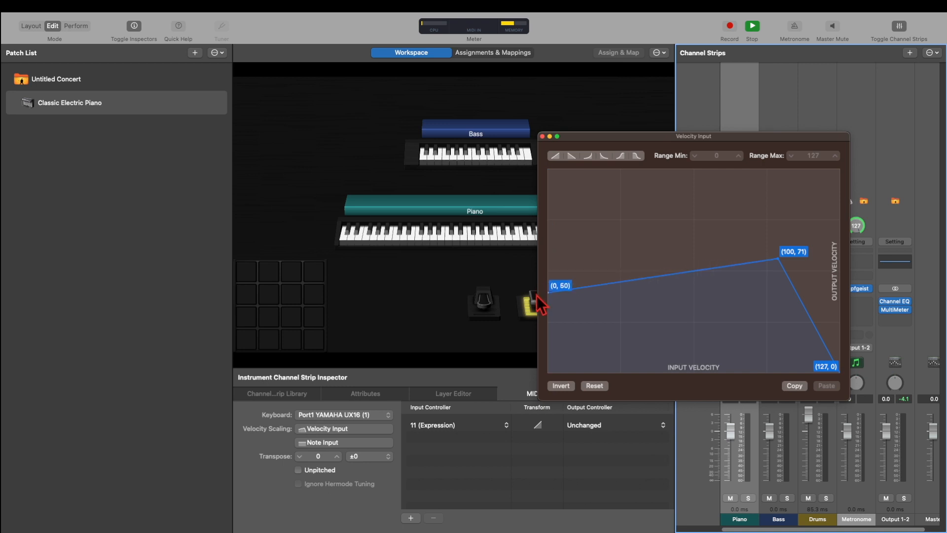
left_click_drag(776, 259, 776, 294)
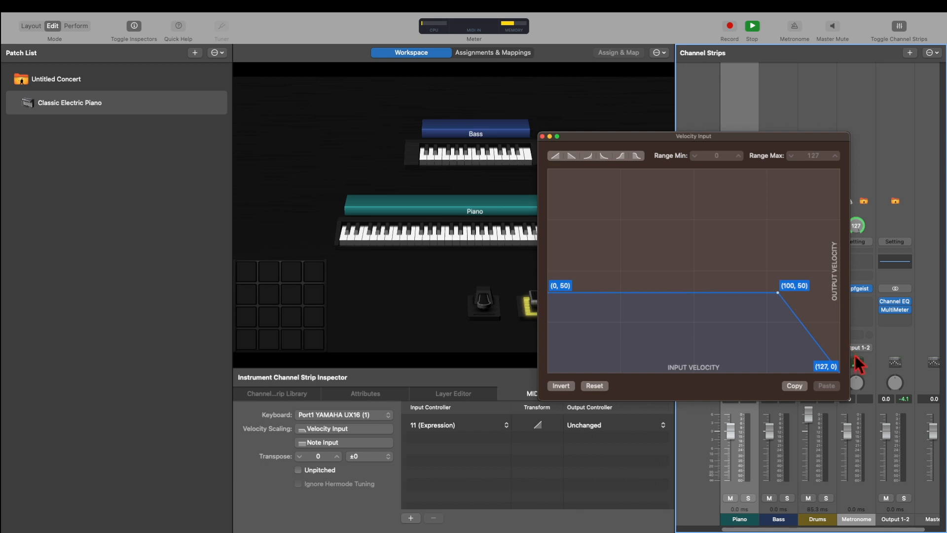
- Raise the curve to an output velocity of 90 for input velocities from 101 to 127
left_click(806, 329)
left_click_drag(806, 330, 773, 223)
left_click_drag(835, 371, 867, 231)
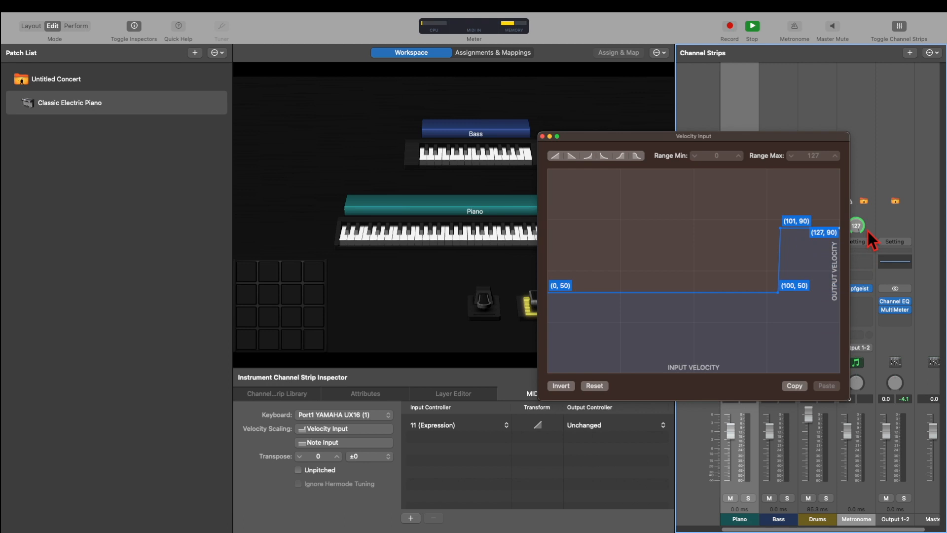
- Add a point to the velocity curve and place it at input velocity 80, output velocity 50
left_click(743, 228)
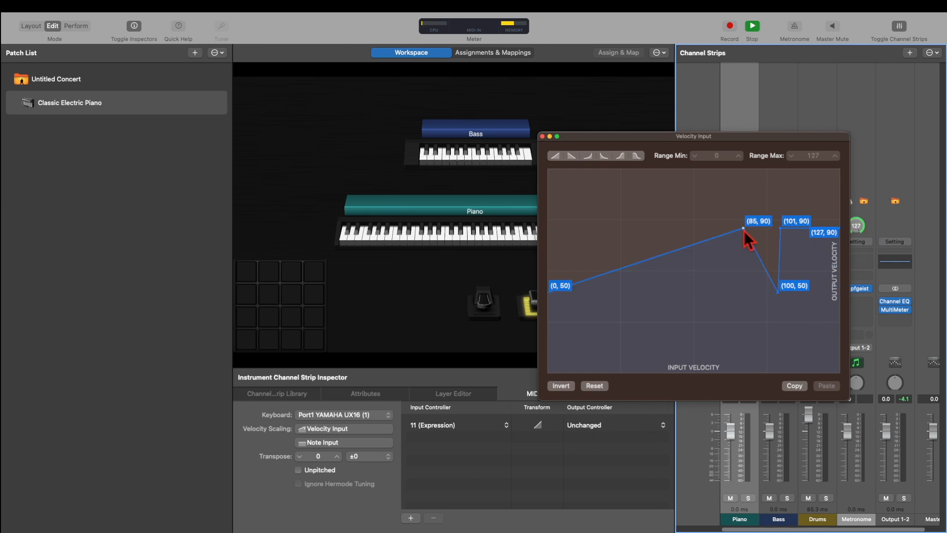
right_click(745, 231)
left_click(741, 228)
right_click(741, 226)
left_click(743, 228)
left_click_drag(744, 229, 731, 295)
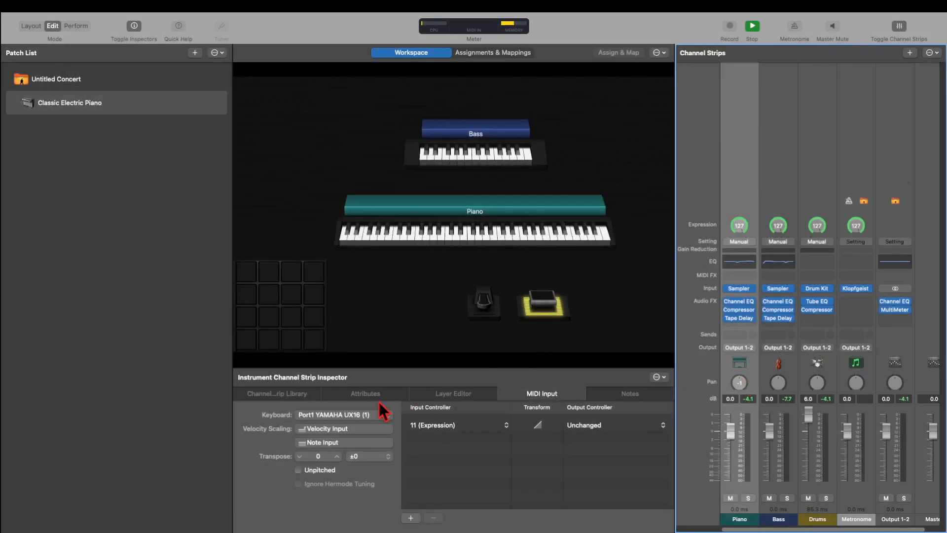
- Add a curve point at input velocity 50, output 30, and lower the curve's starting point to output velocity 30
left_click(327, 428)
left_click(616, 291)
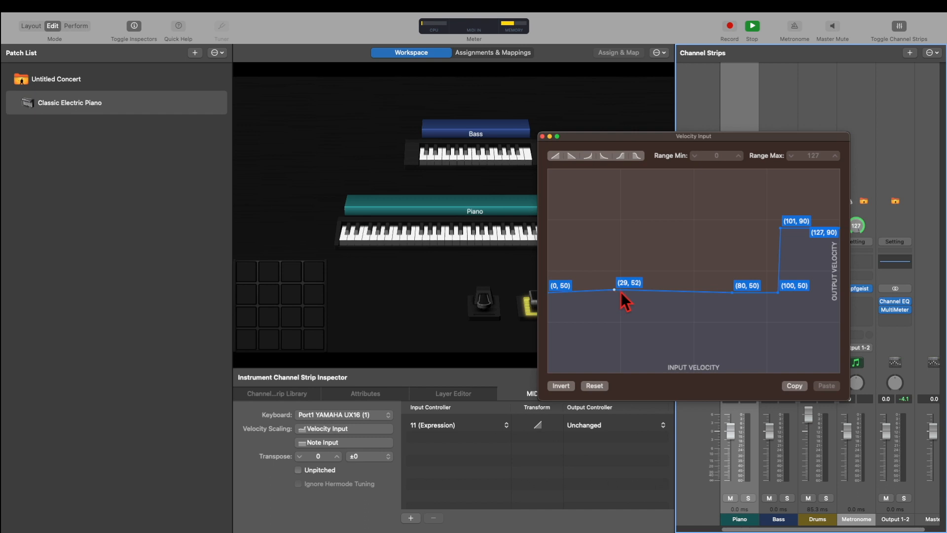
left_click_drag(618, 291, 620, 293)
left_click_drag(625, 294, 664, 326)
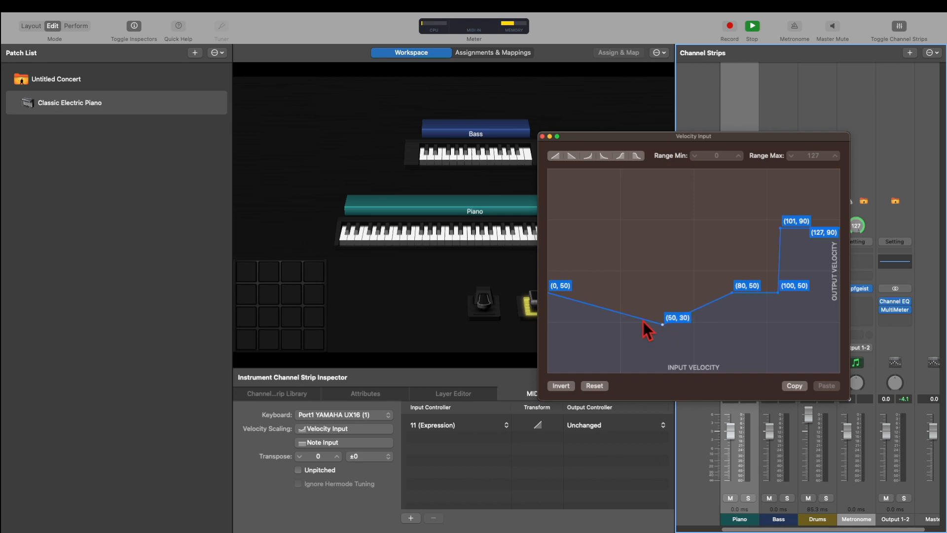
left_click_drag(550, 295, 551, 326)
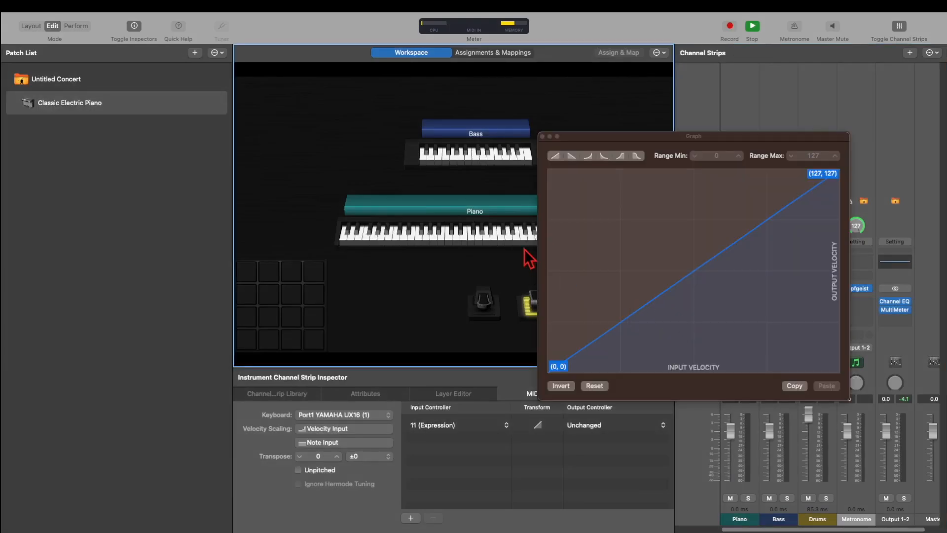
- Drop the Piano's velocity curve to an output velocity of 10 for input velocities from 51 to 90
left_click(541, 136)
left_click(365, 426)
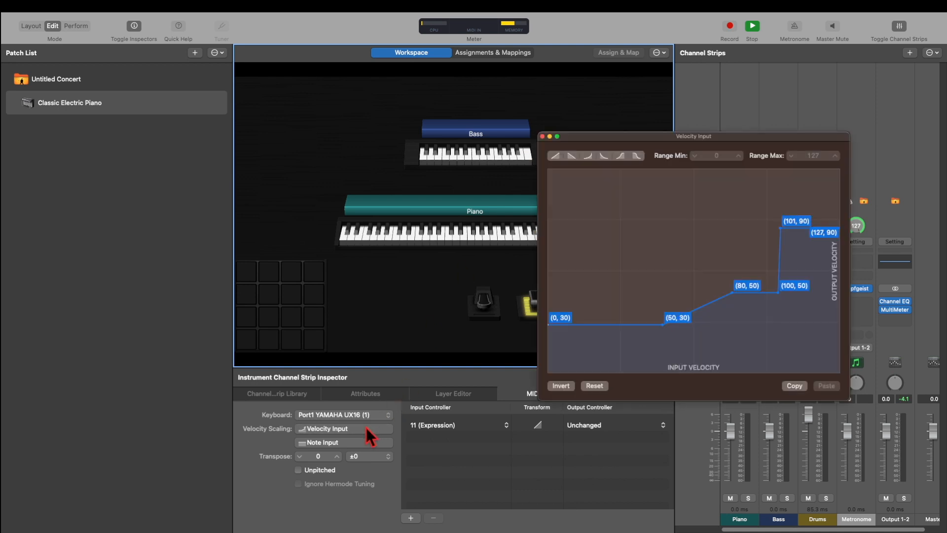
left_click_drag(699, 308, 664, 359)
left_click_drag(733, 293, 755, 357)
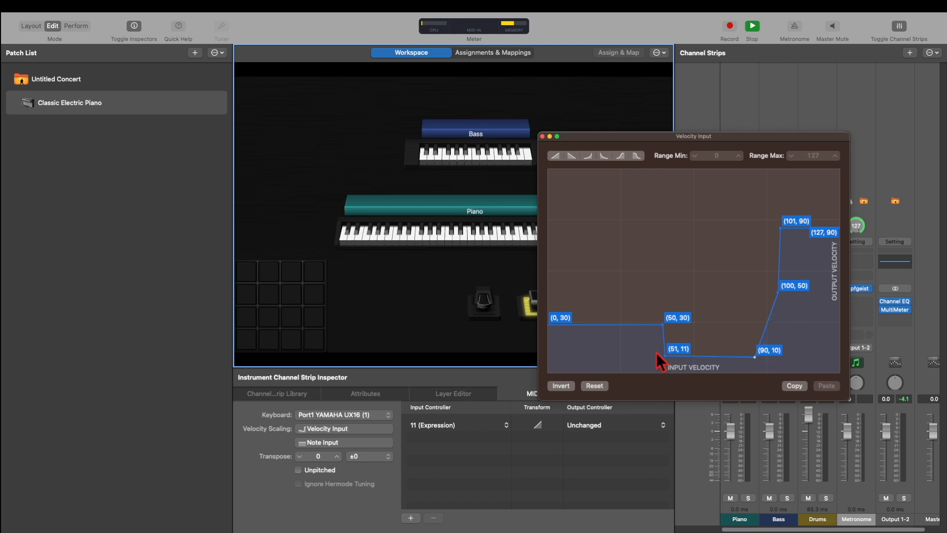
left_click_drag(665, 357, 664, 358)
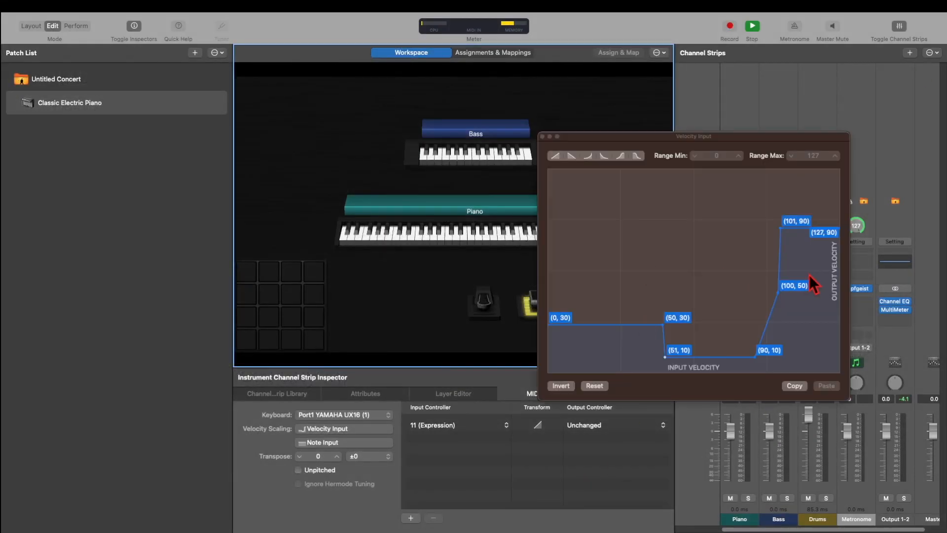
- Shape the curve's upper end to rise from input and output velocity 91 to input and output velocity 127
left_click(778, 292)
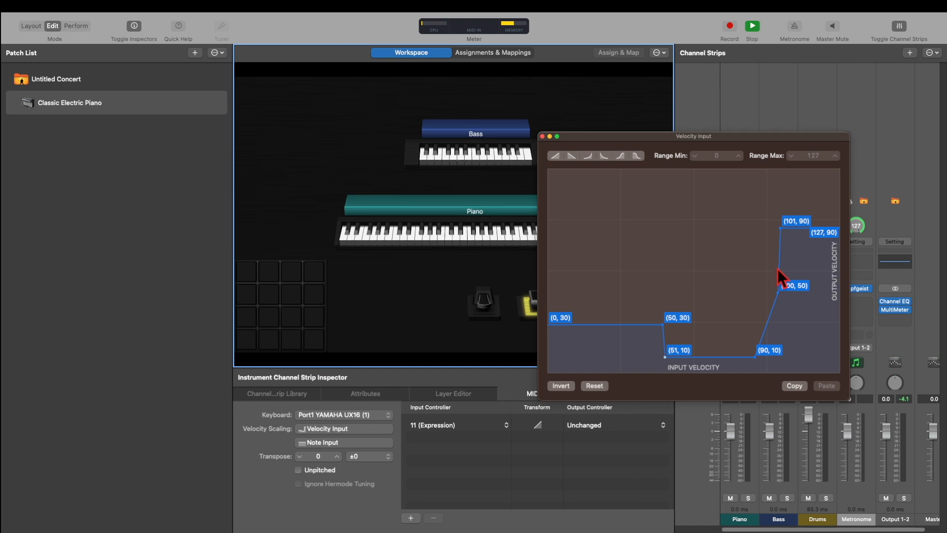
left_click_drag(778, 291, 757, 224)
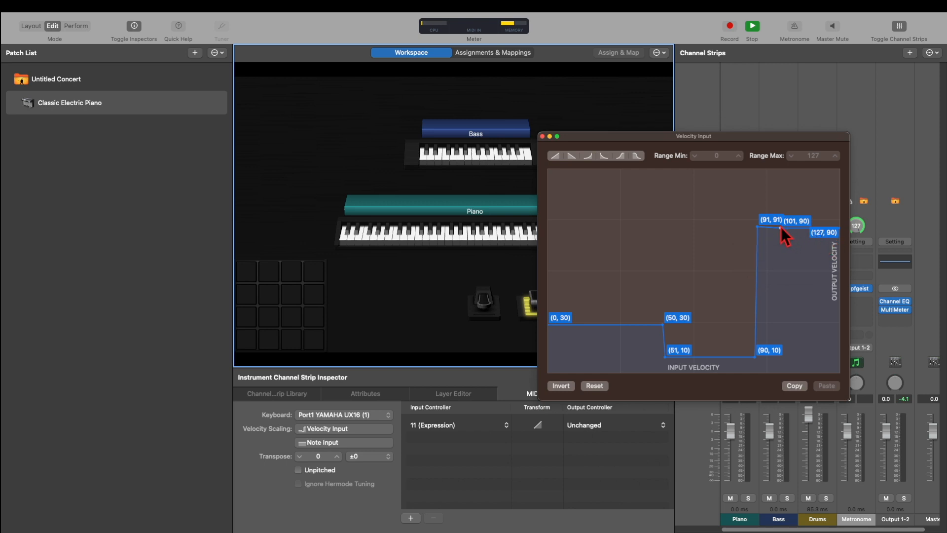
left_click_drag(780, 227, 841, 169)
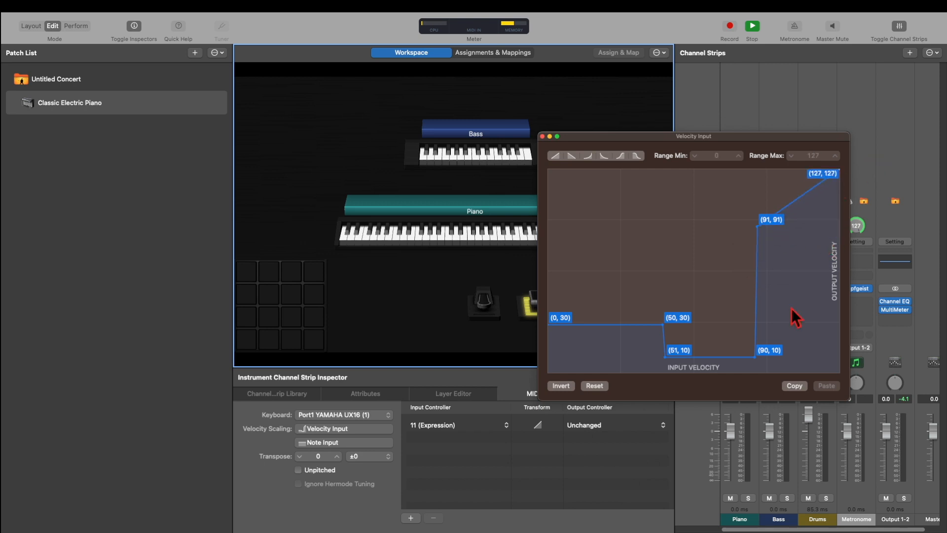